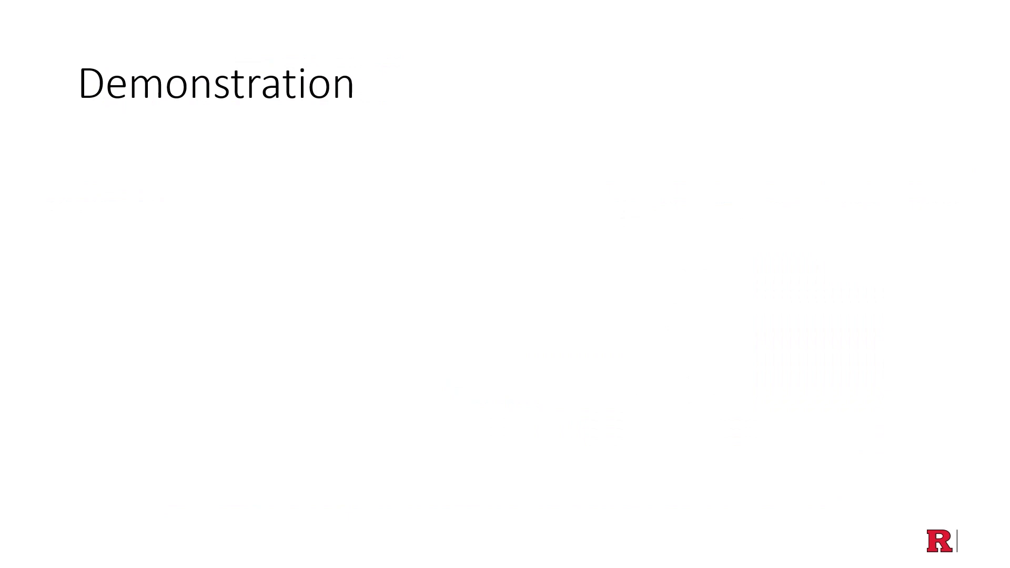
key("Right")
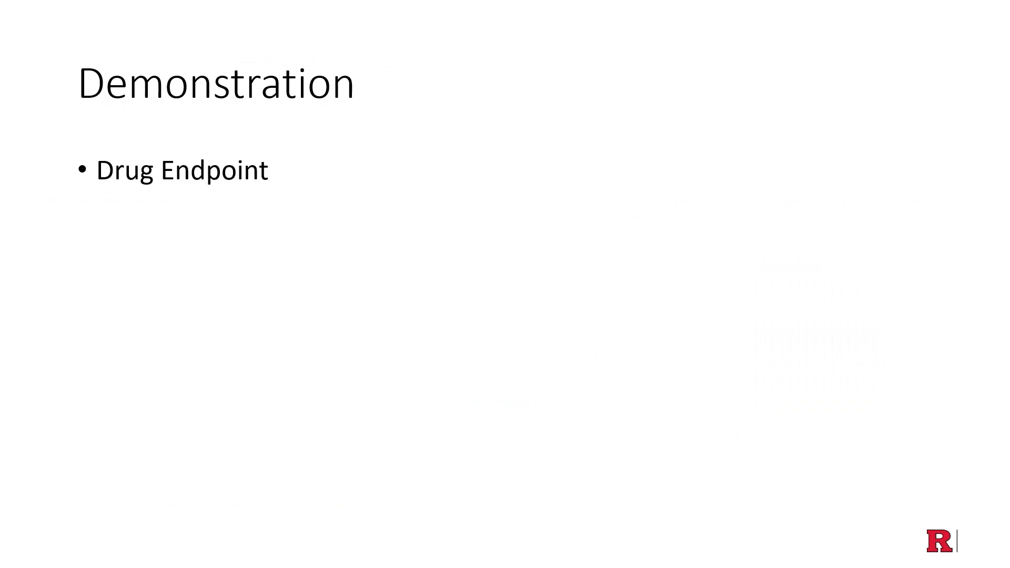
key("Right")
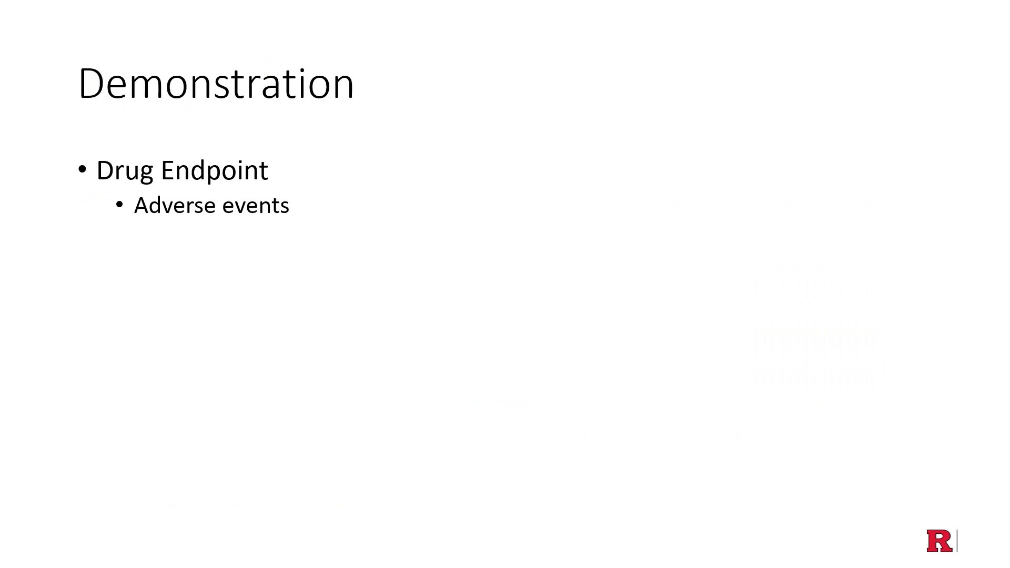
key("Right")
key("Right")
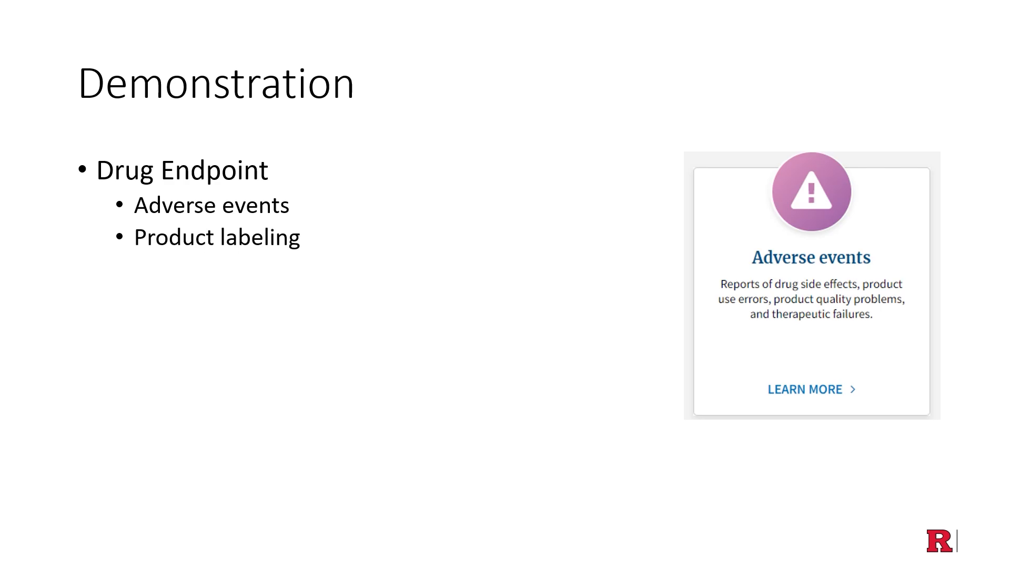
key("Right")
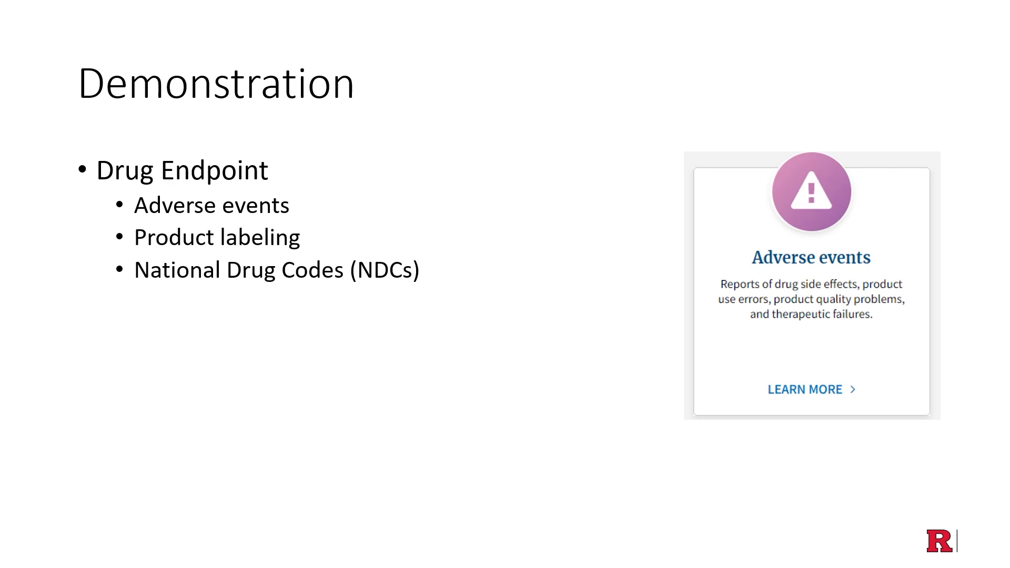
key("Right")
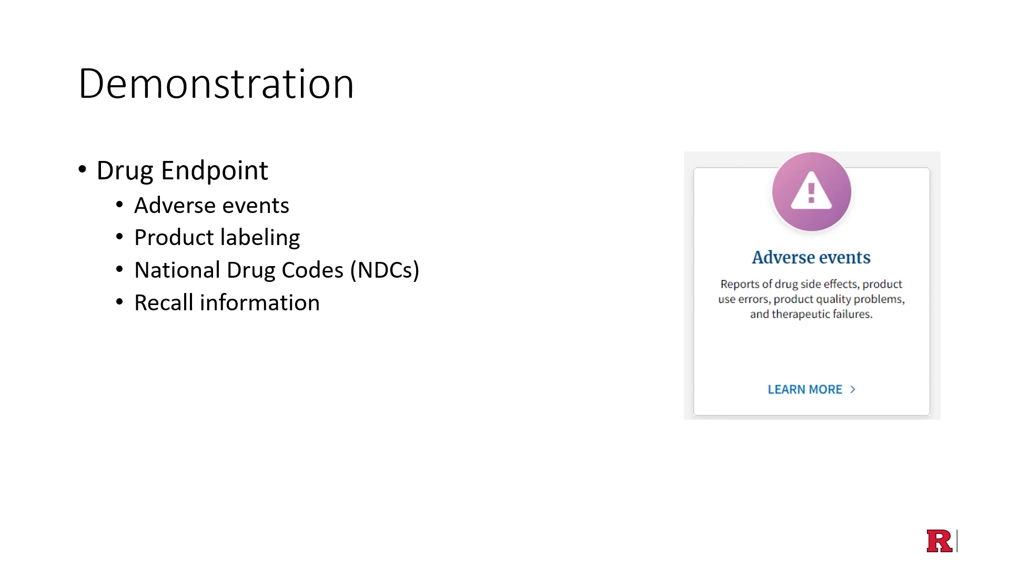
key("Right")
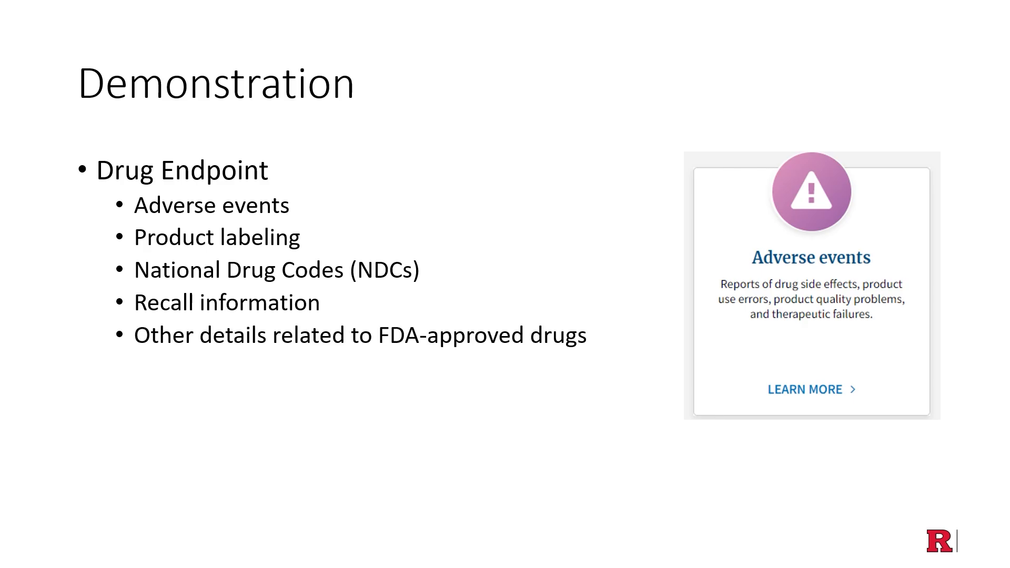
key("Right")
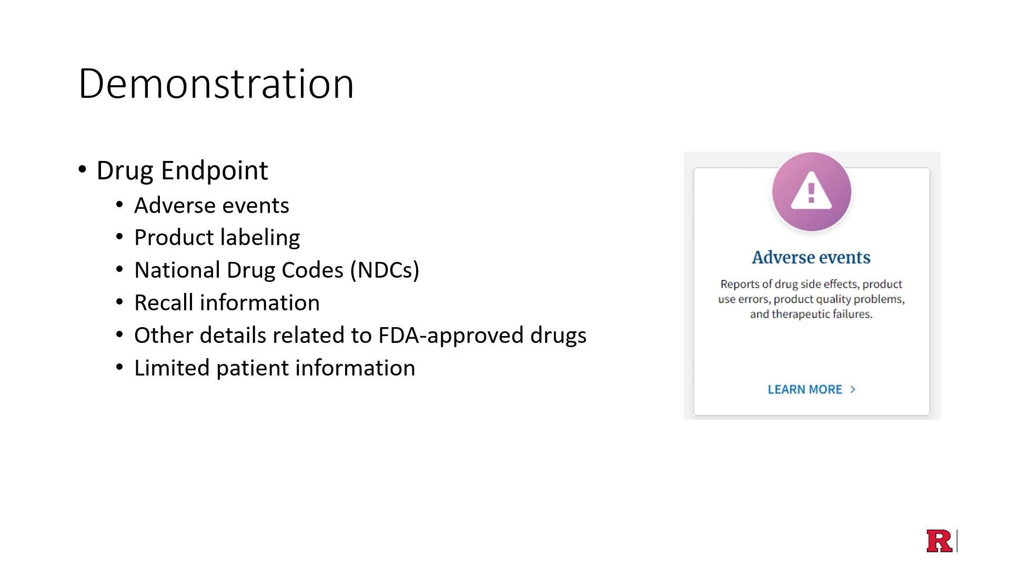
key("Right")
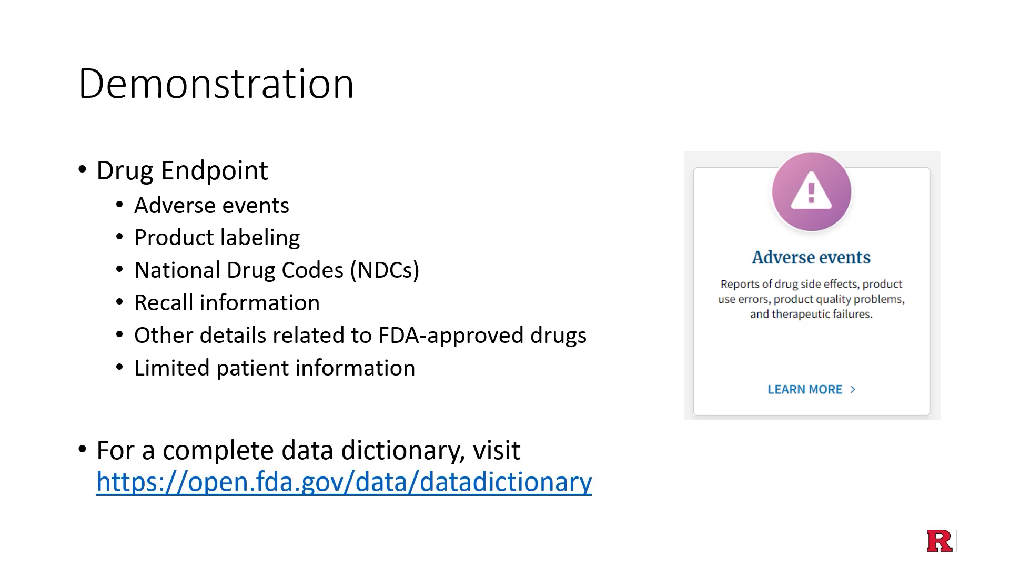
Switch to the browser and open the Adverse events page among the openFDA drug API endpoints
key("alt+Tab")
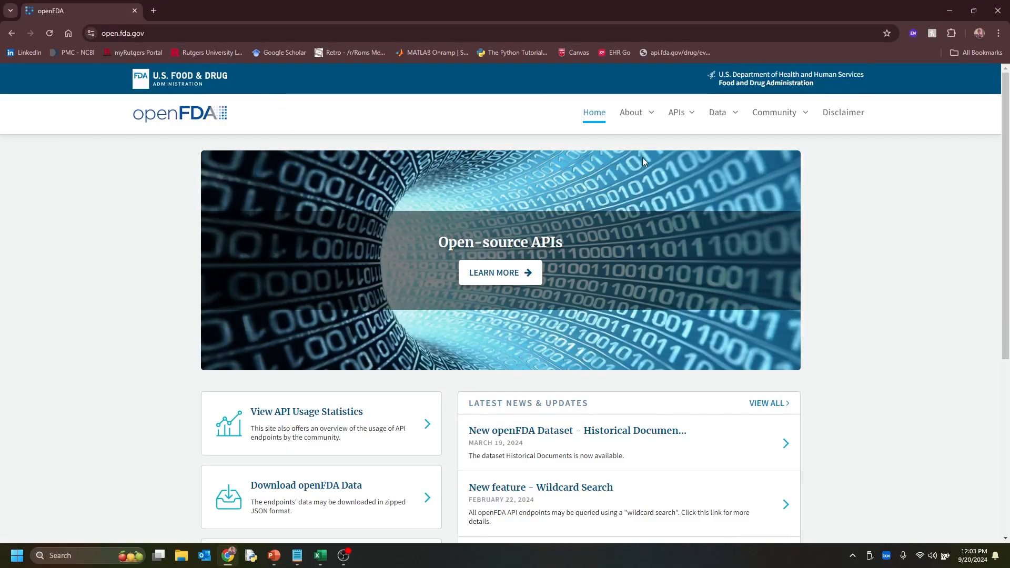
mouse_move(639, 114)
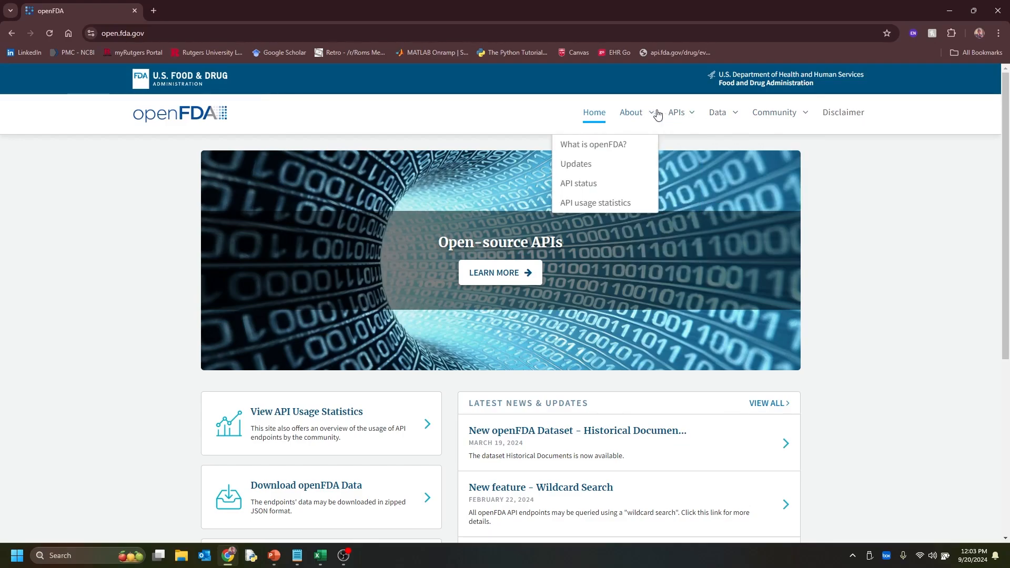
mouse_move(679, 113)
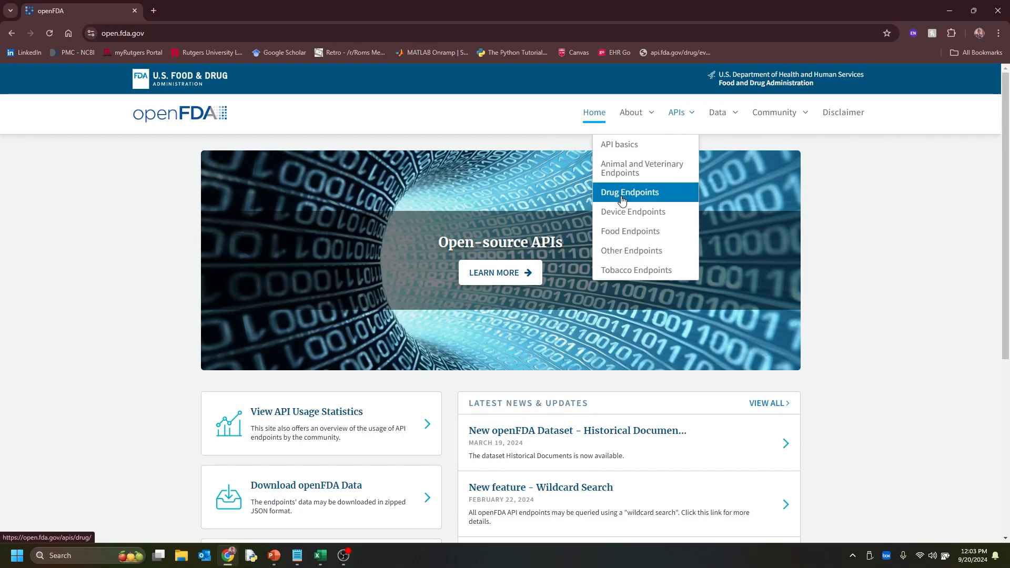
left_click(622, 199)
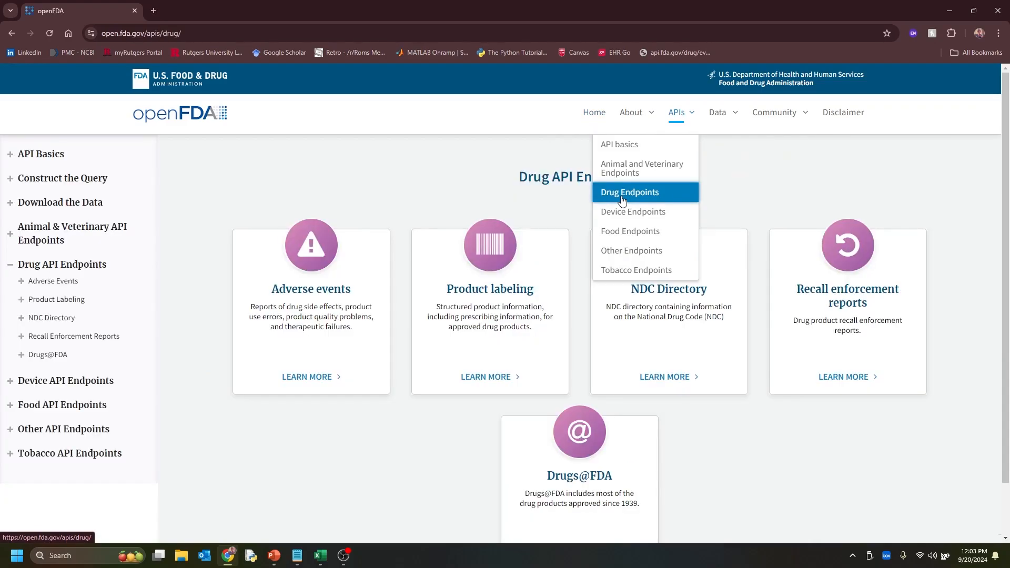
left_click(309, 300)
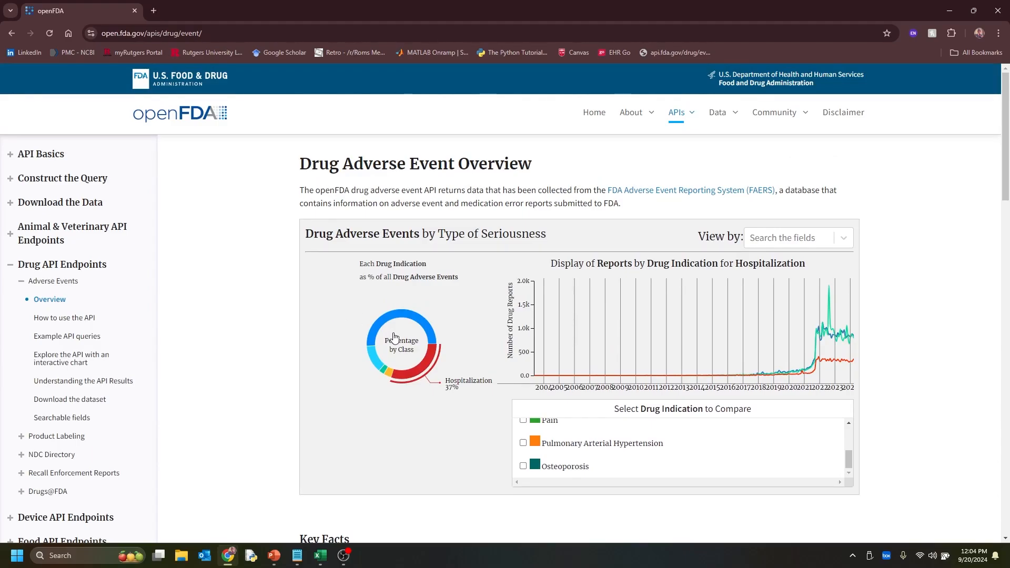
Look over the chart, its view-by field and the key facts on the Drug Adverse Event Overview page
scroll(395, 337, "down", 4)
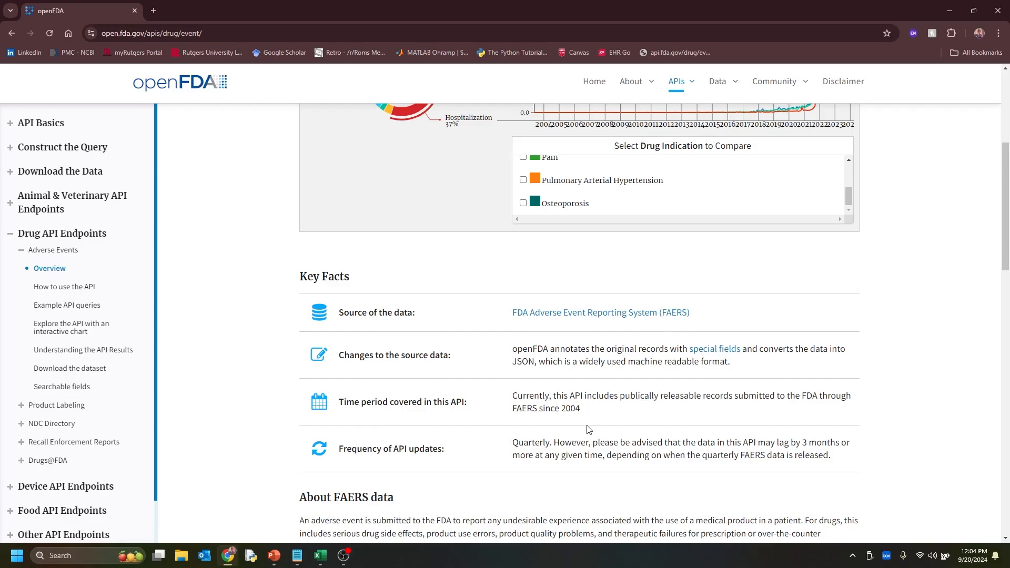
scroll(493, 454, "up", 4)
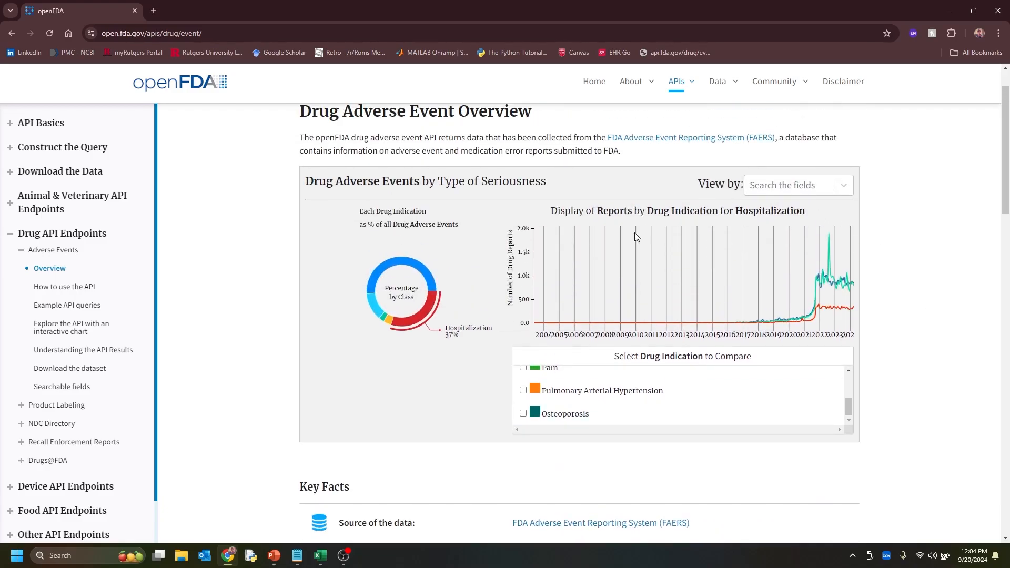
left_click(818, 191)
left_click(806, 213)
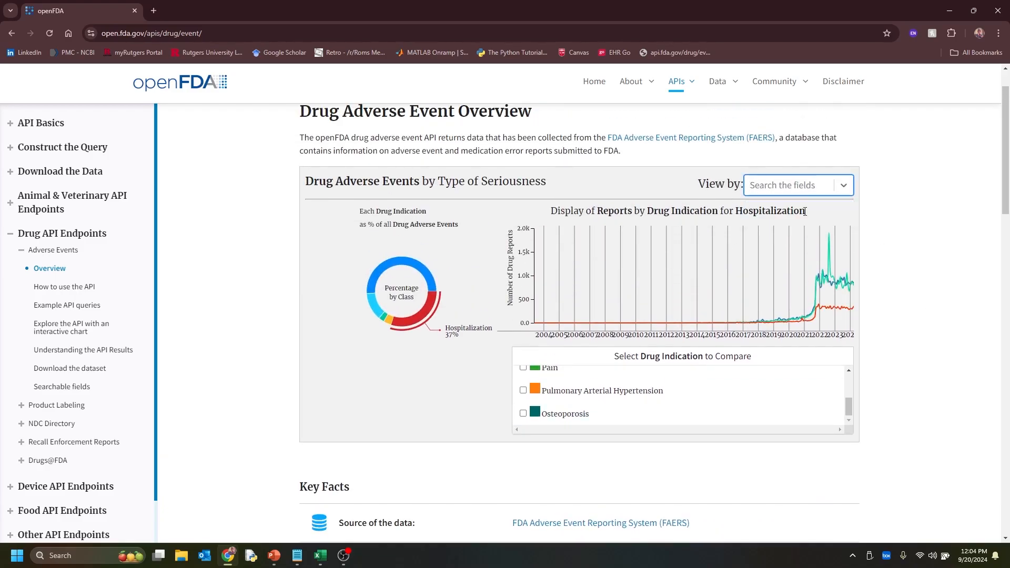
scroll(466, 342, "down", 1)
scroll(466, 343, "up", 2)
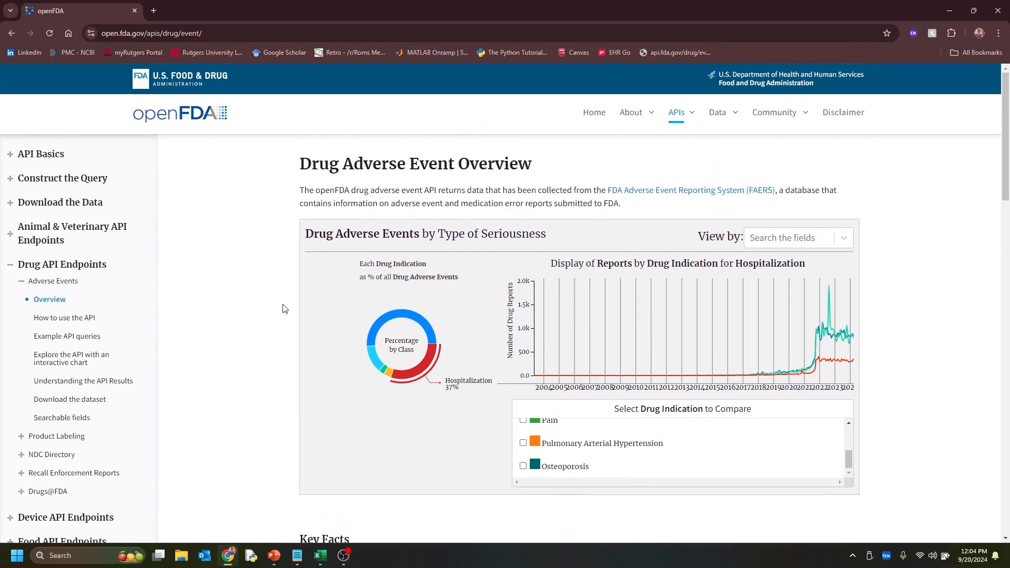
Open the adverse events guide on how to use the API and examine the parts of the simple API call example
left_click(84, 339)
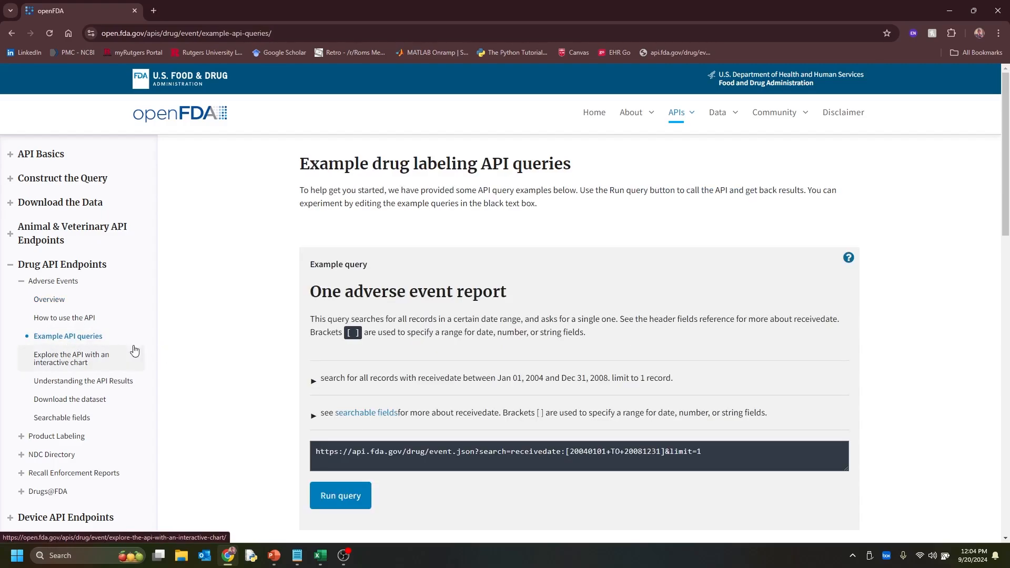
left_click(73, 318)
scroll(542, 391, "down", 4)
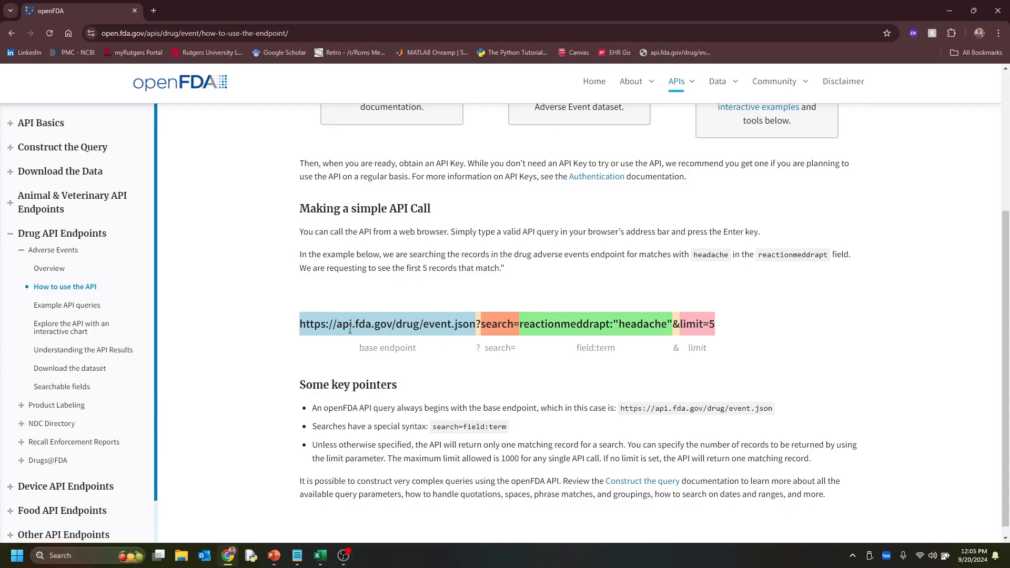
left_click_drag(343, 325, 388, 325)
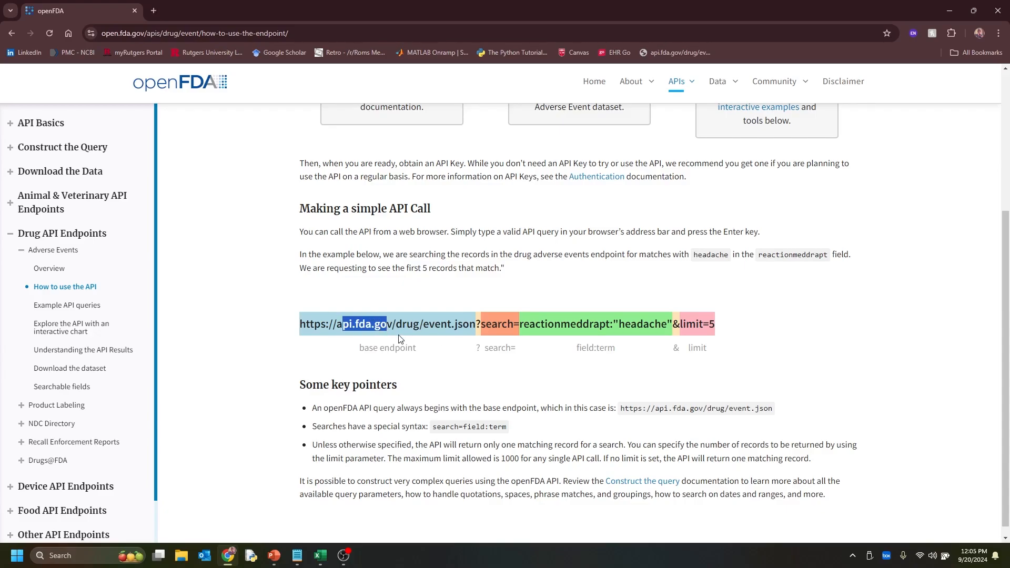
left_click(399, 338)
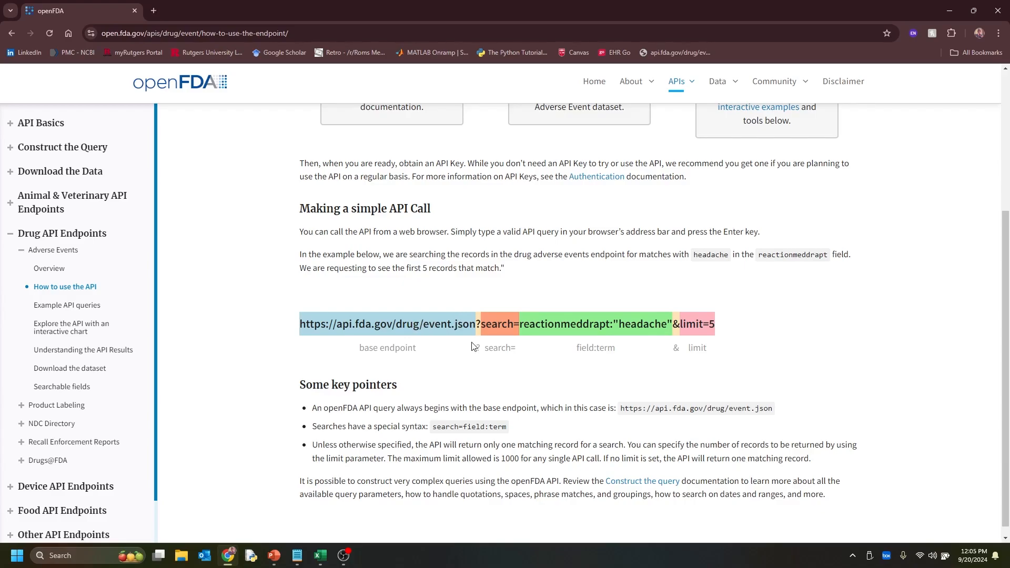
left_click_drag(455, 324, 476, 324)
left_click(507, 362)
left_click_drag(488, 326, 509, 327)
left_click(521, 346)
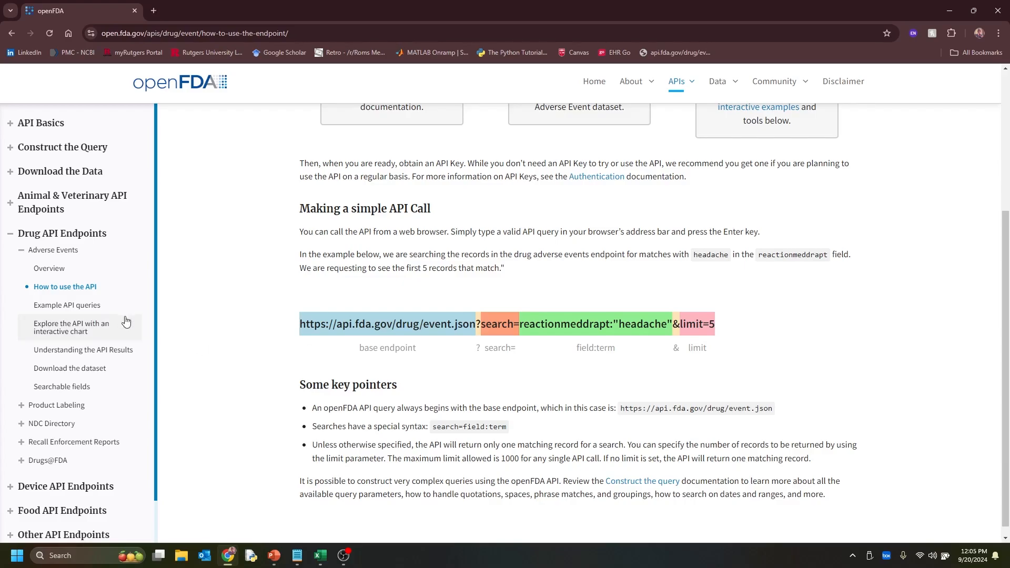
Open the example API queries for adverse events and copy the query URL of the "One adverse event report" example
left_click(101, 314)
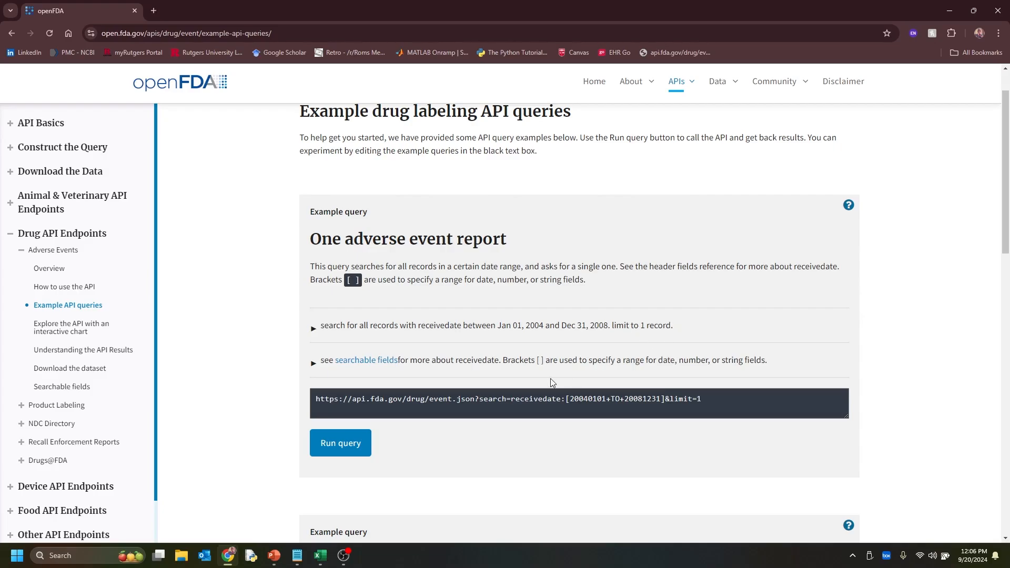
left_click(316, 400)
left_click_drag(528, 388, 671, 402)
key("ctrl+c")
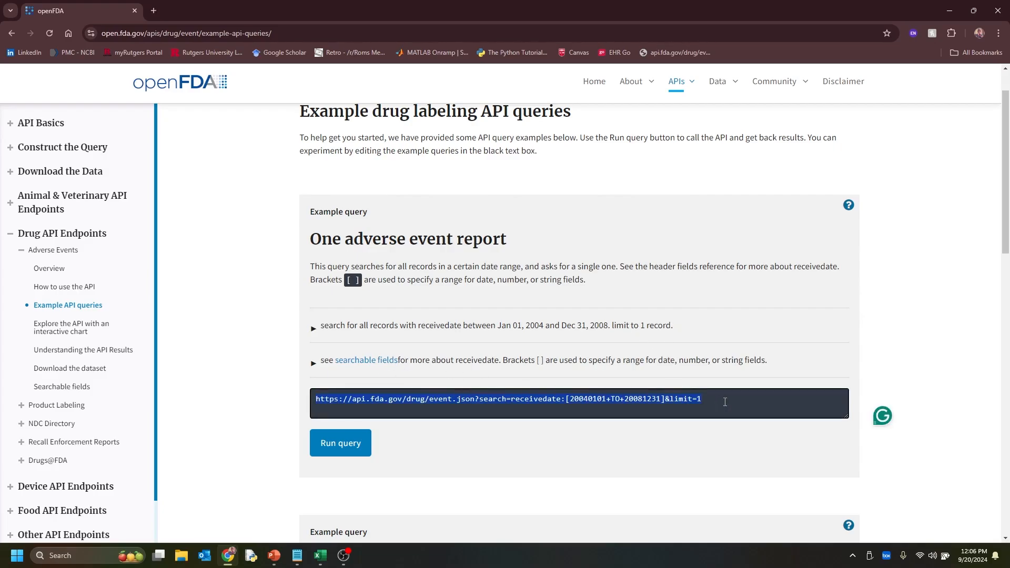
right_click(671, 402)
left_click(691, 177)
Run the "One adverse event report" example query and examine the metadata, report, patient and reaction fields in its JSON response
left_click(359, 445)
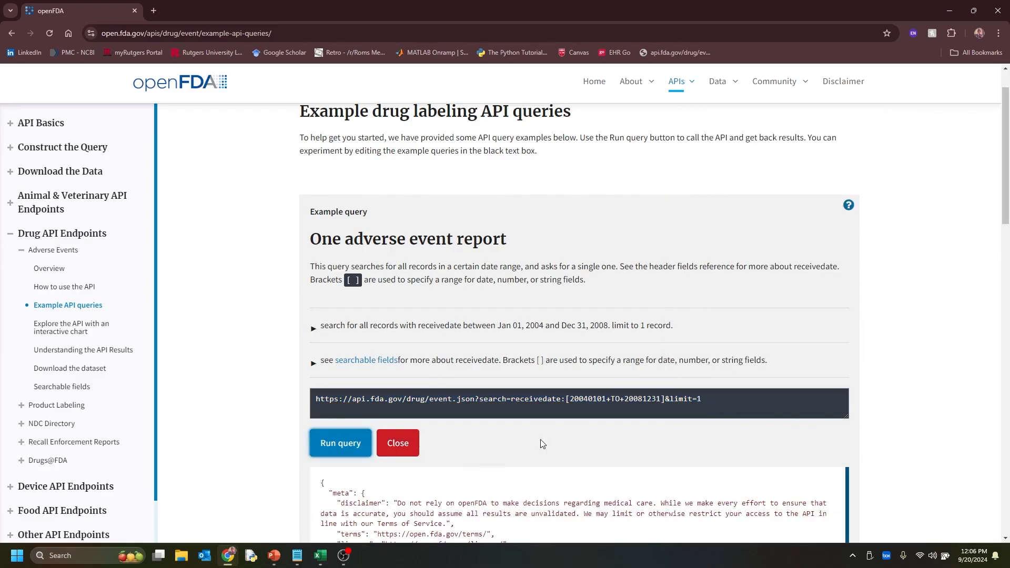
scroll(531, 431, "down", 3)
scroll(535, 450, "down", 2)
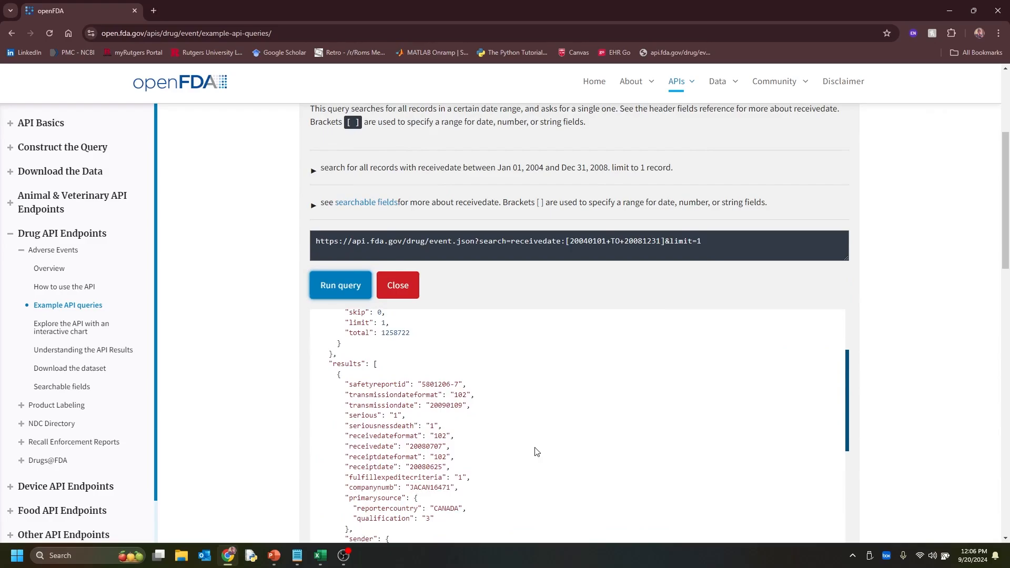
scroll(526, 449, "up", 2)
scroll(497, 438, "down", 4)
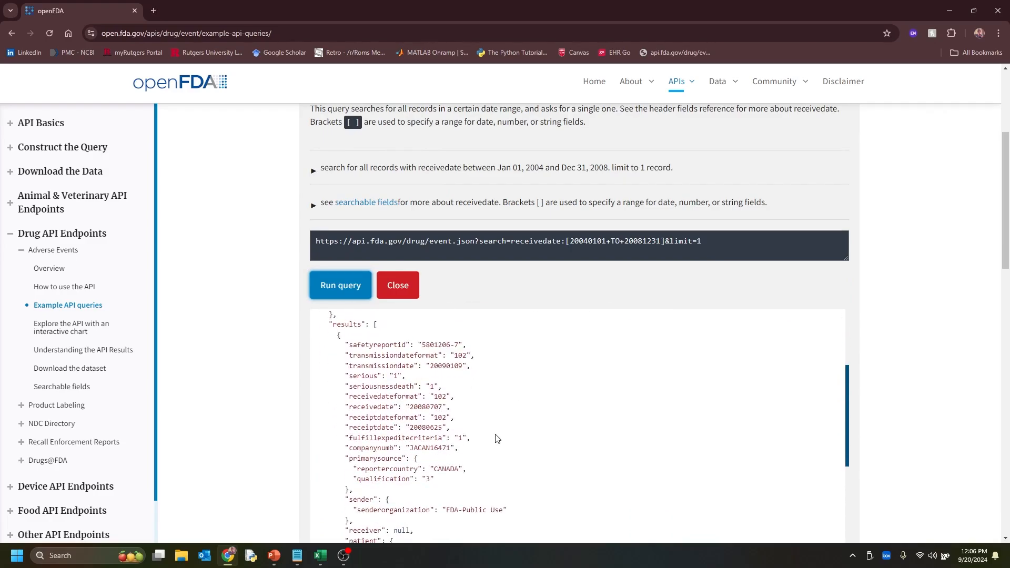
scroll(497, 438, "down", 5)
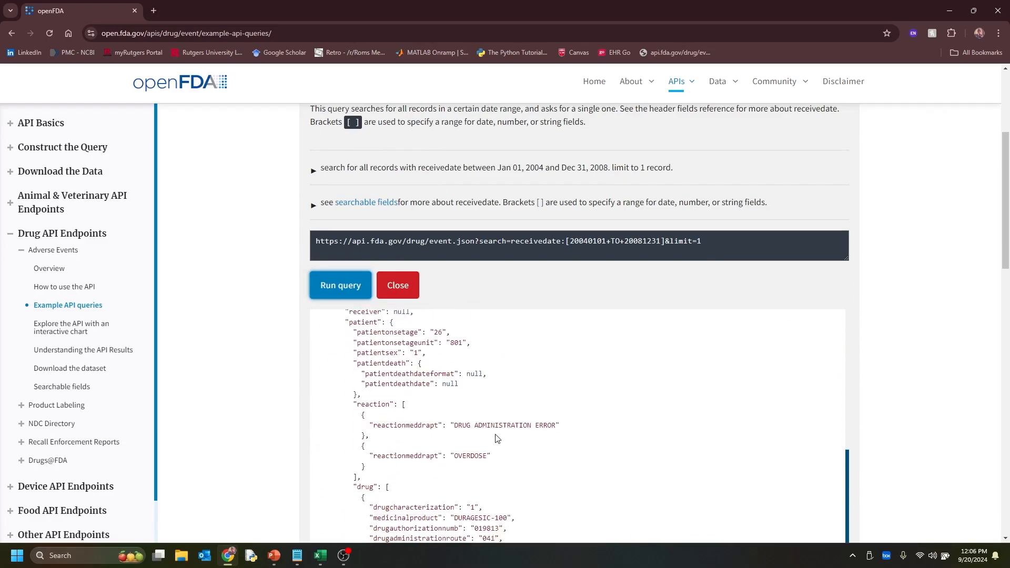
scroll(497, 438, "up", 9)
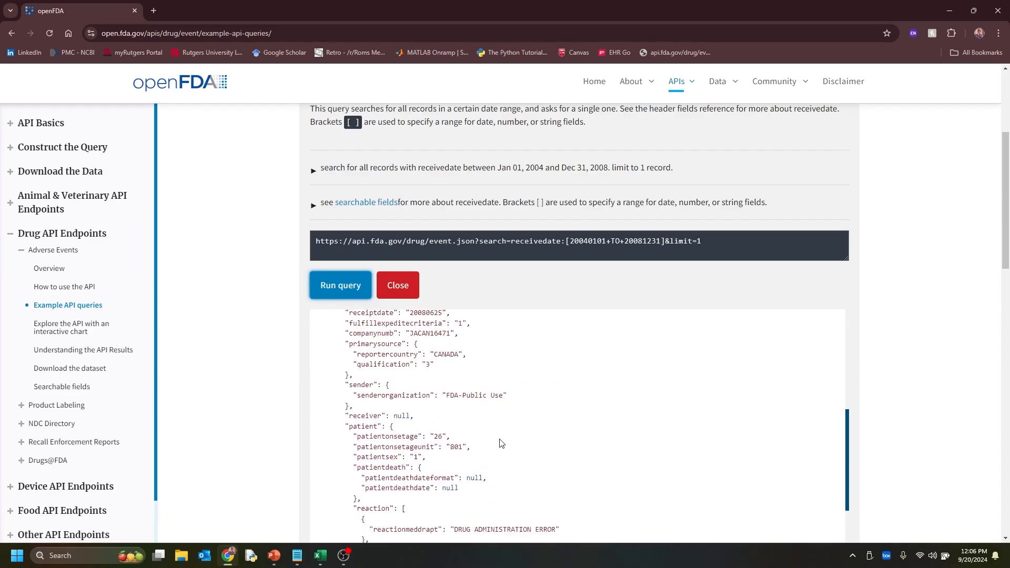
scroll(500, 443, "up", 1)
scroll(499, 442, "down", 4)
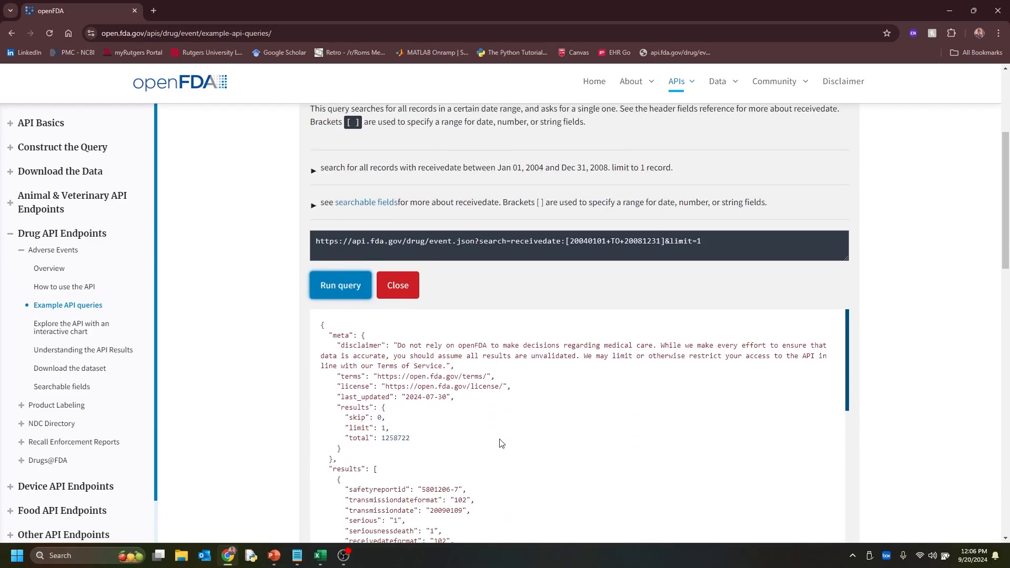
scroll(469, 362, "up", 1)
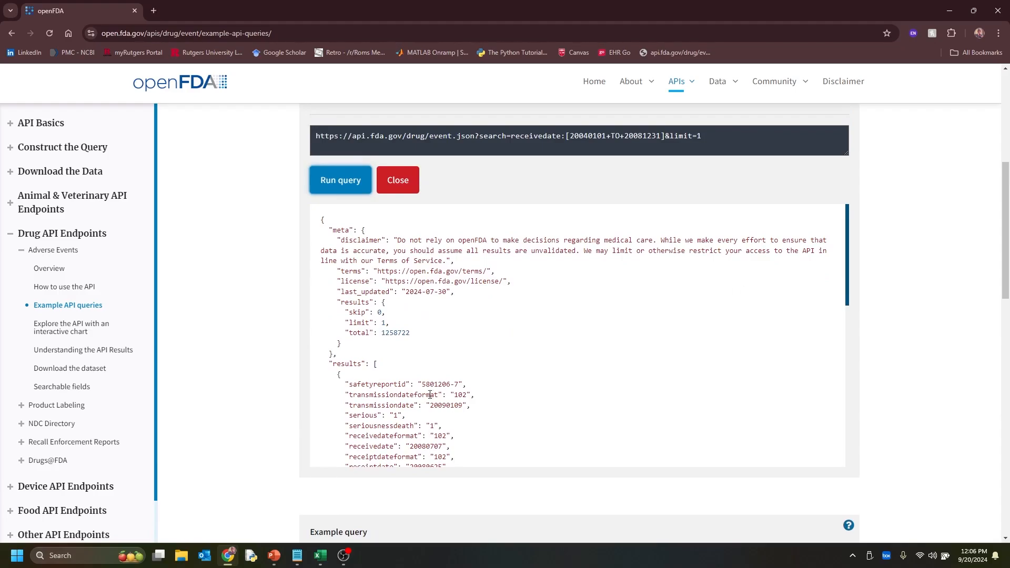
left_click(321, 556)
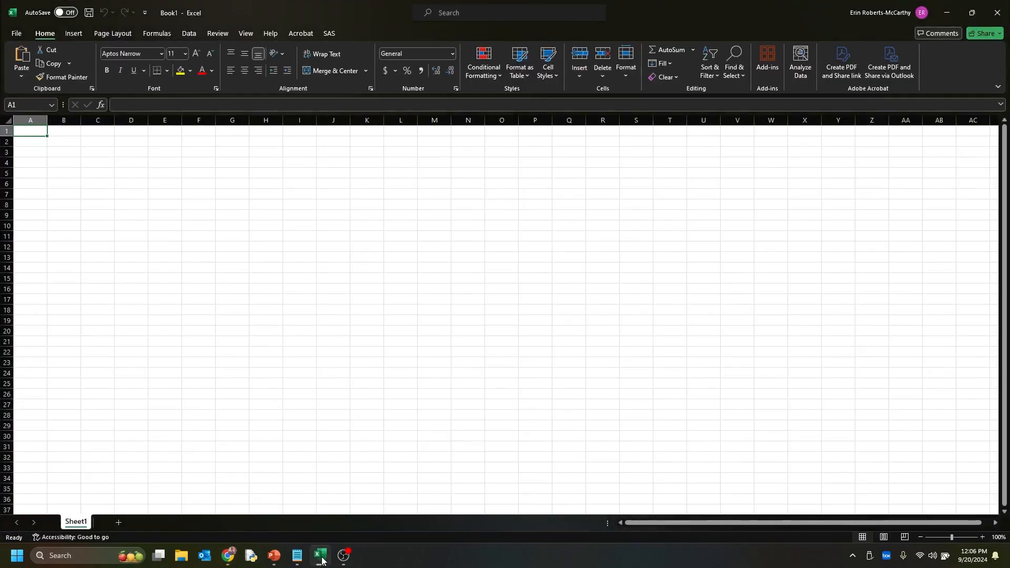
left_click(190, 33)
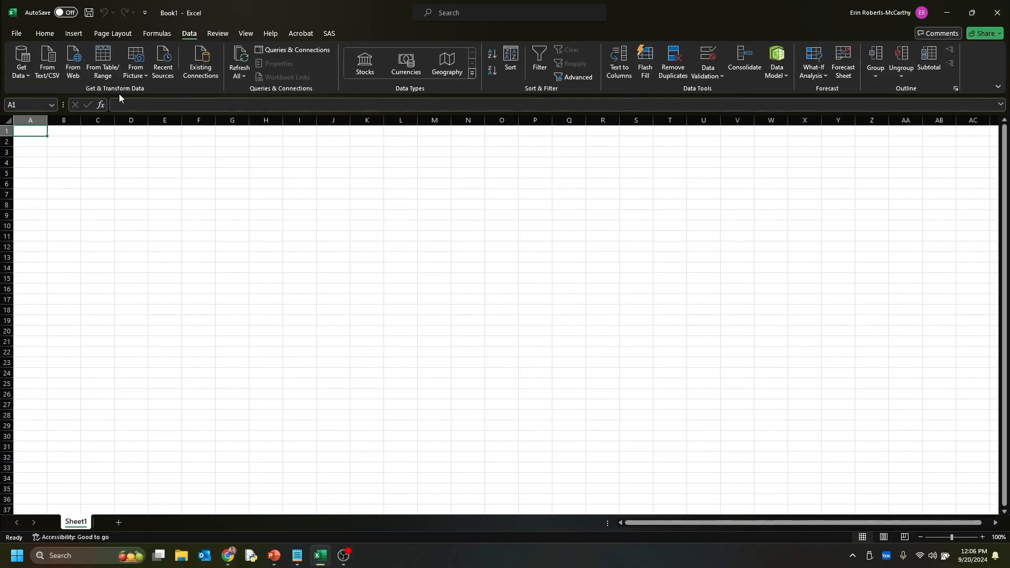
left_click(74, 68)
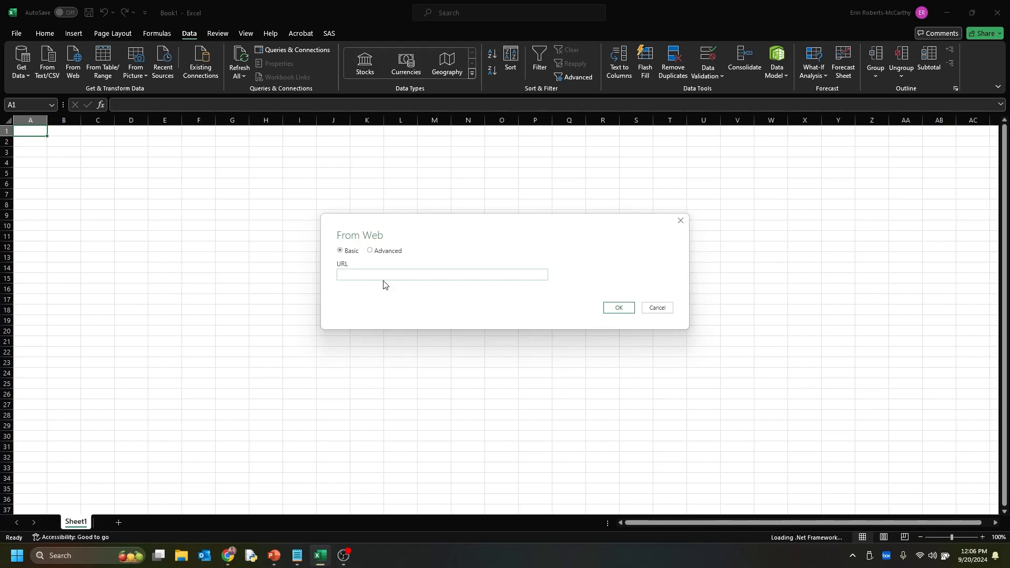
right_click(388, 284)
left_click(413, 322)
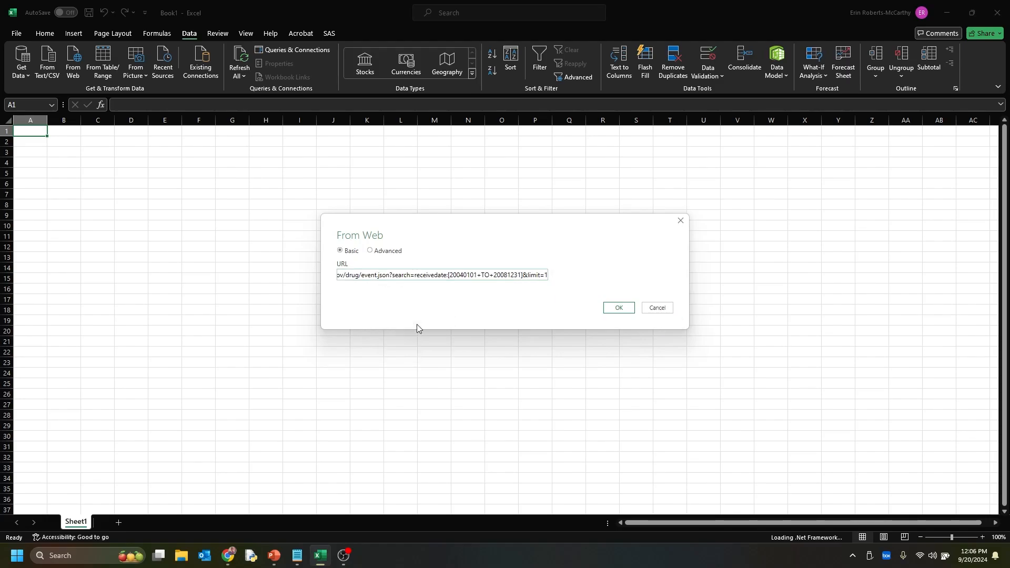
left_click(617, 310)
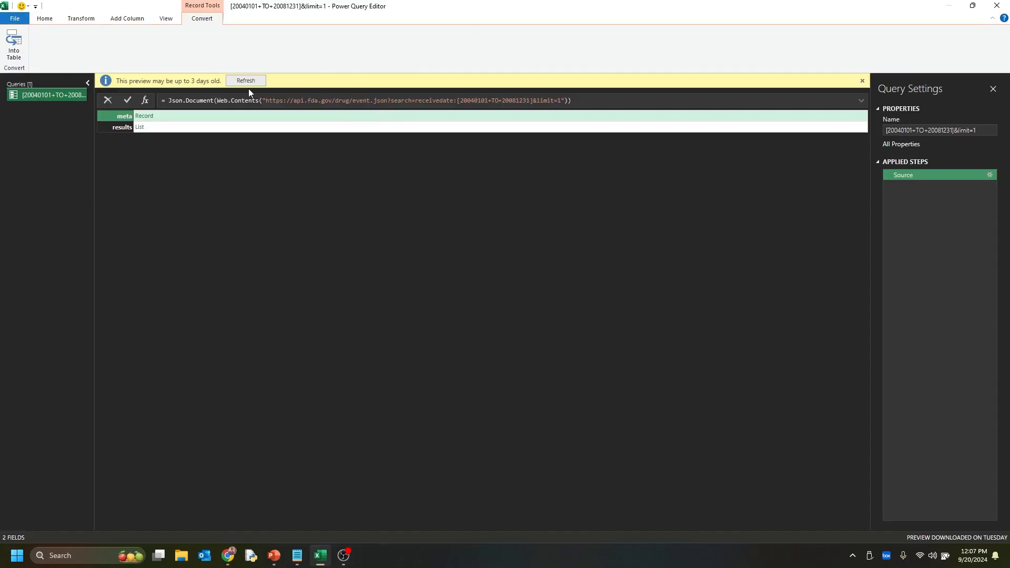
Drill into the results list and convert it to a table with no delimiter and extra columns shown as errors
left_click(140, 128)
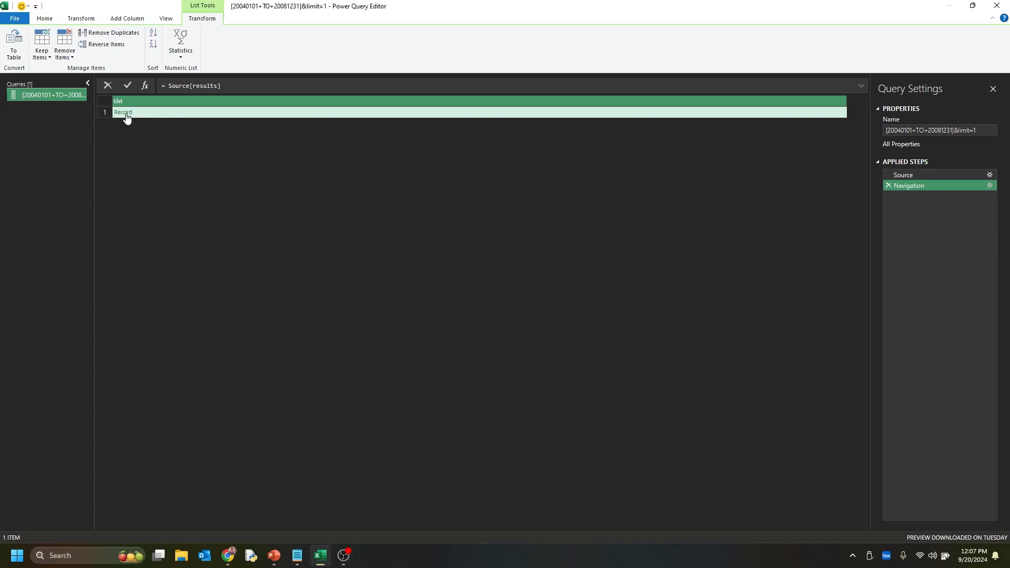
left_click(14, 53)
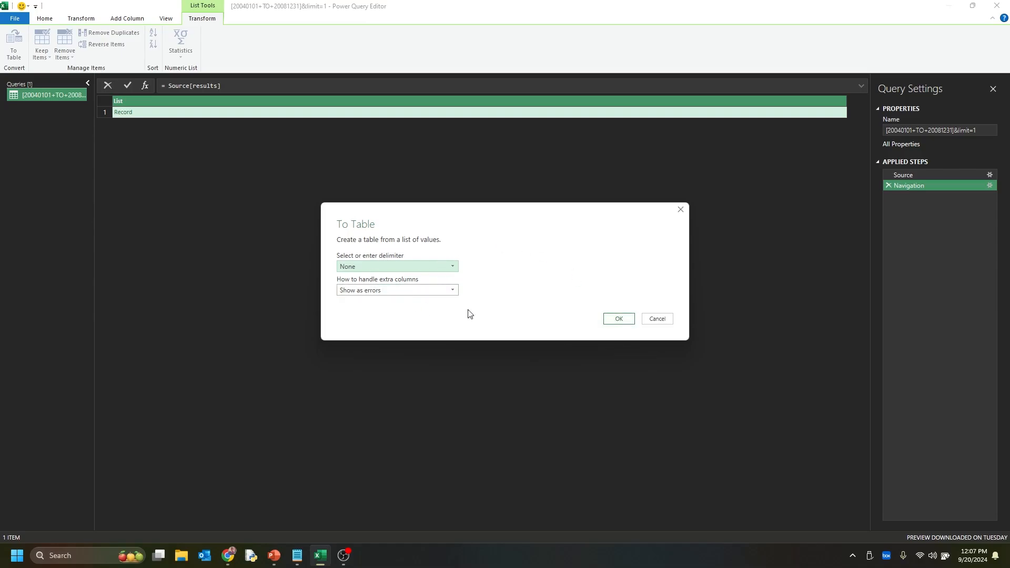
left_click(614, 319)
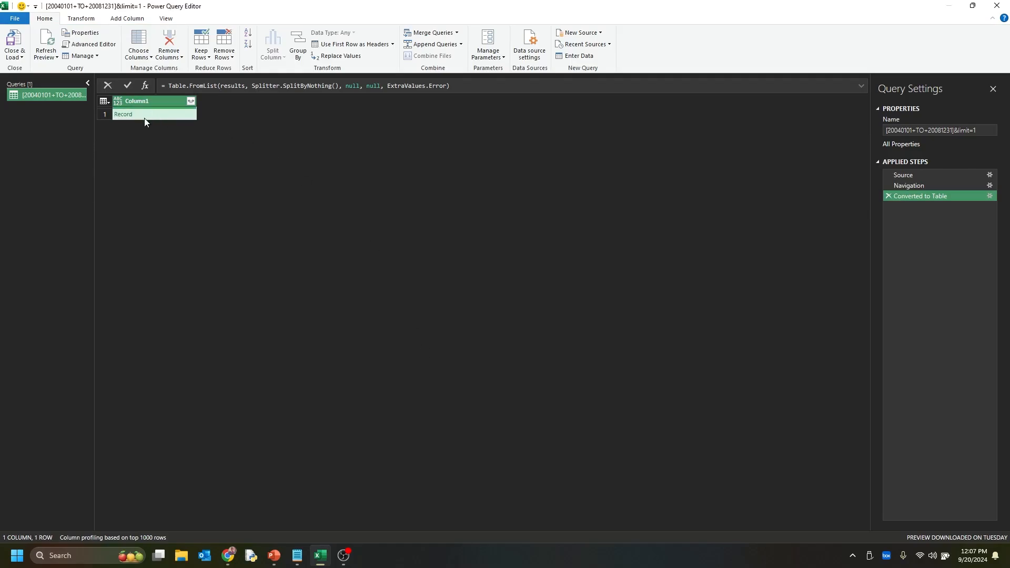
Expand Column1 to only the safetyreportid, serious, receiptdate and patient fields, keeping the original column name as prefix
left_click(190, 102)
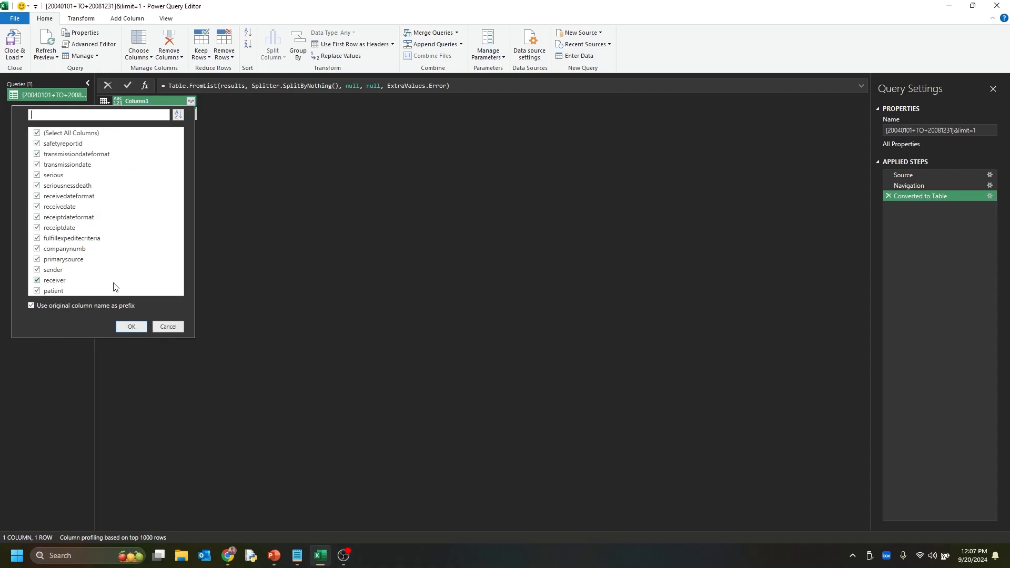
left_click(92, 135)
left_click(61, 177)
left_click(38, 291)
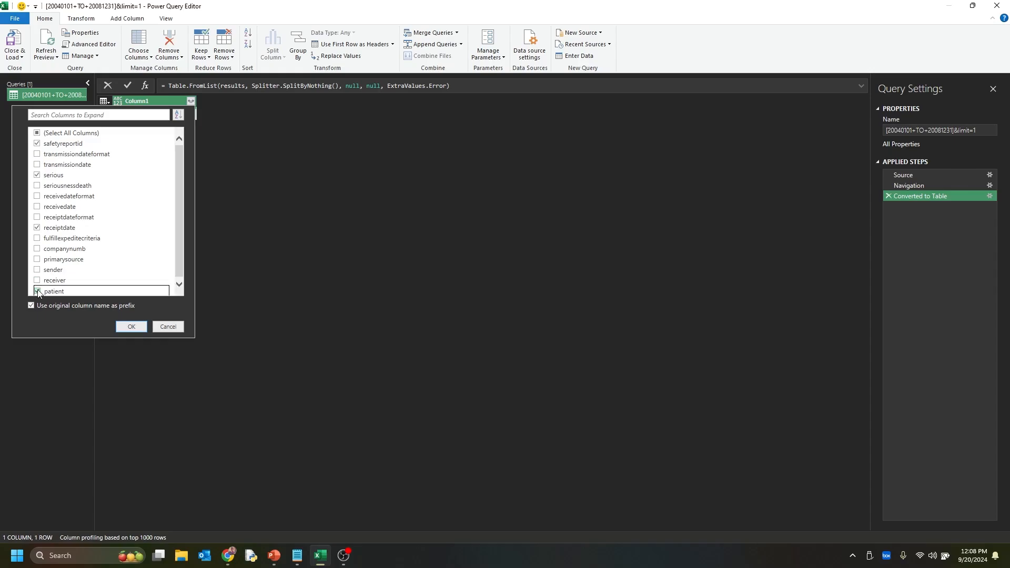
left_click(132, 326)
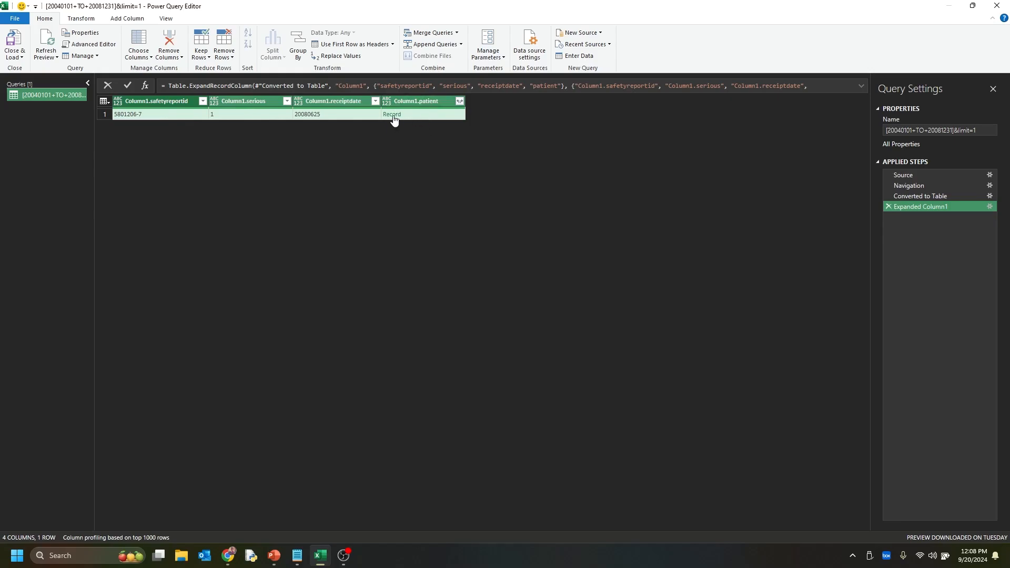
Expand the patient column to only the patientonsetage, patientsex, reaction and drug fields
left_click(459, 102)
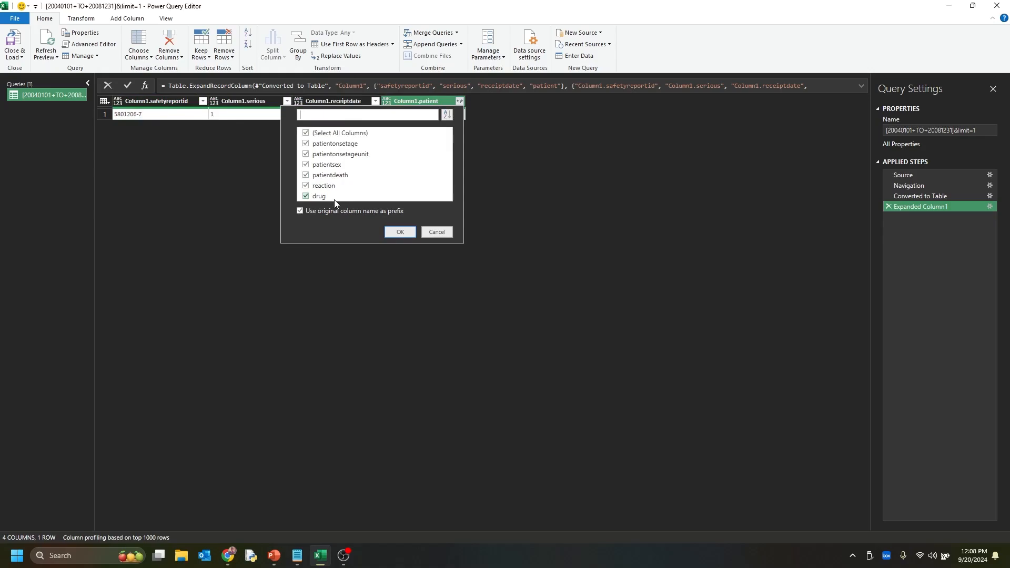
left_click(351, 135)
left_click(350, 147)
left_click(339, 167)
left_click(320, 185)
left_click(319, 197)
left_click(403, 235)
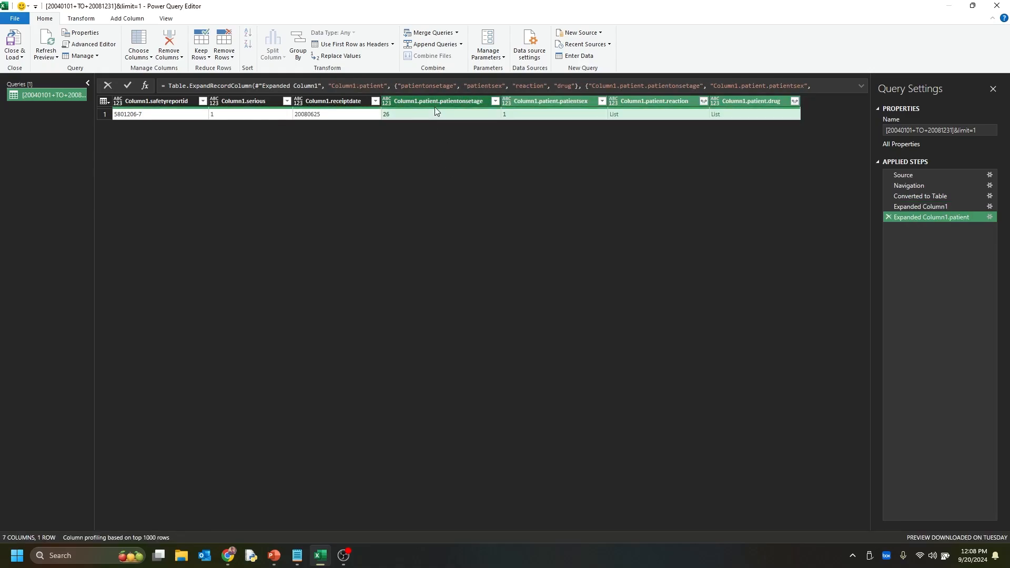
Expand the patient reaction list to new rows, and expand its records to the reactionmeddrapt field
left_click(703, 103)
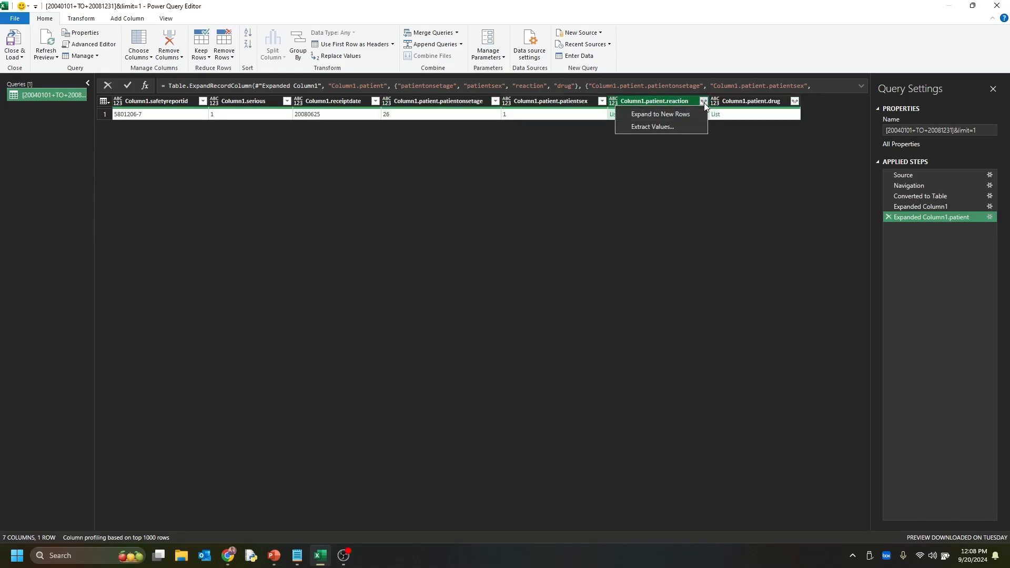
left_click(693, 113)
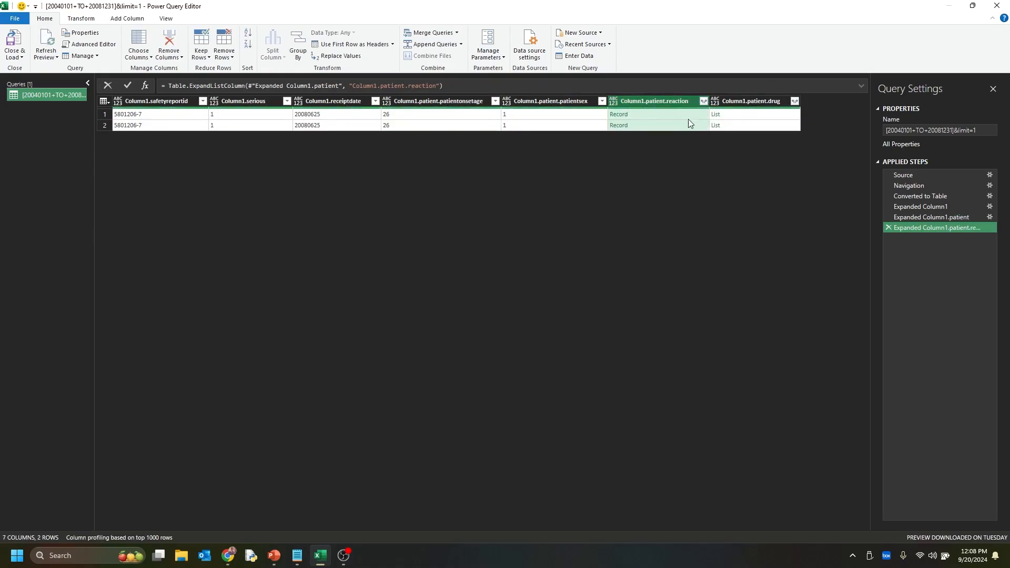
left_click(703, 103)
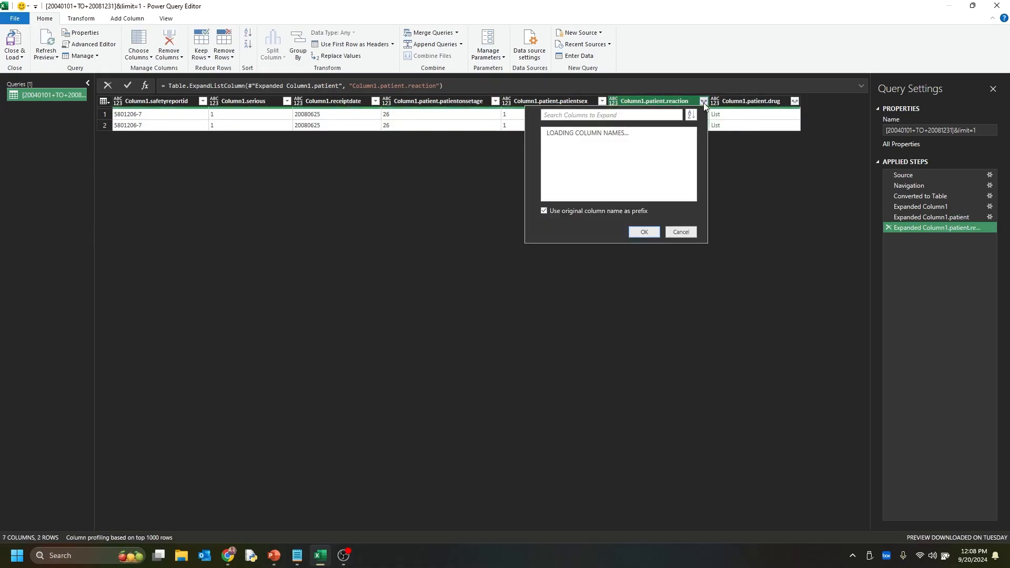
left_click(607, 134)
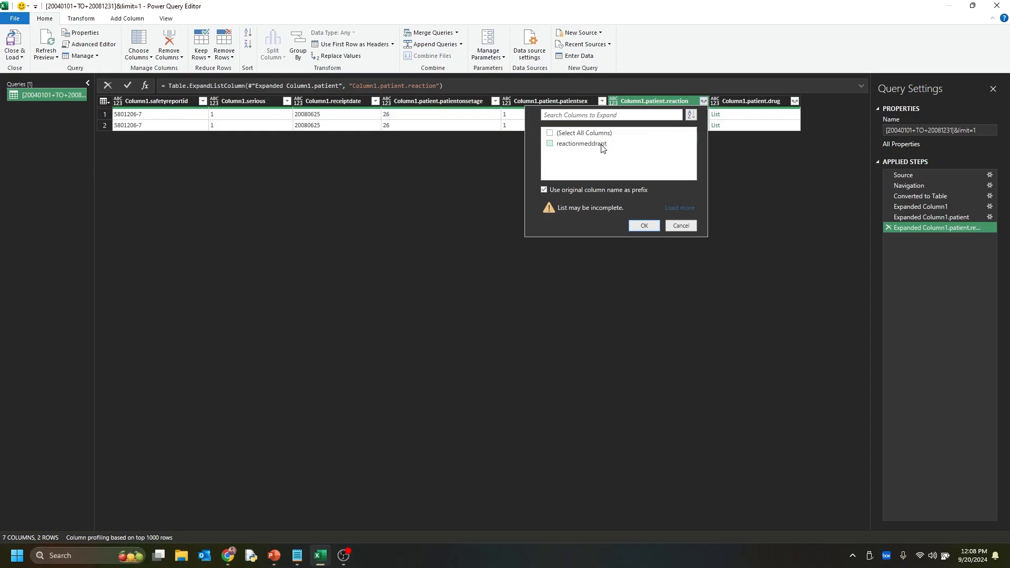
left_click(603, 148)
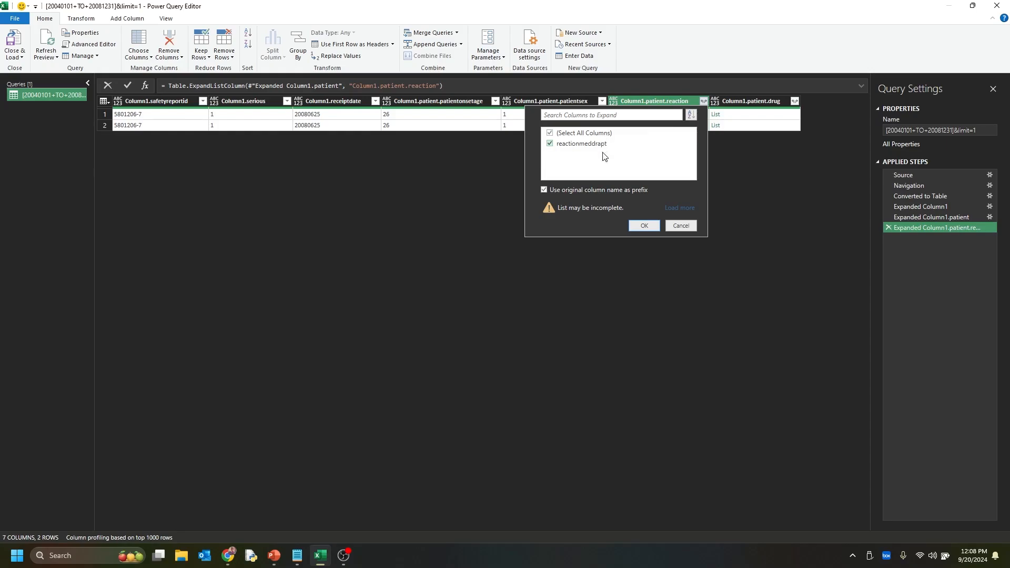
left_click(644, 225)
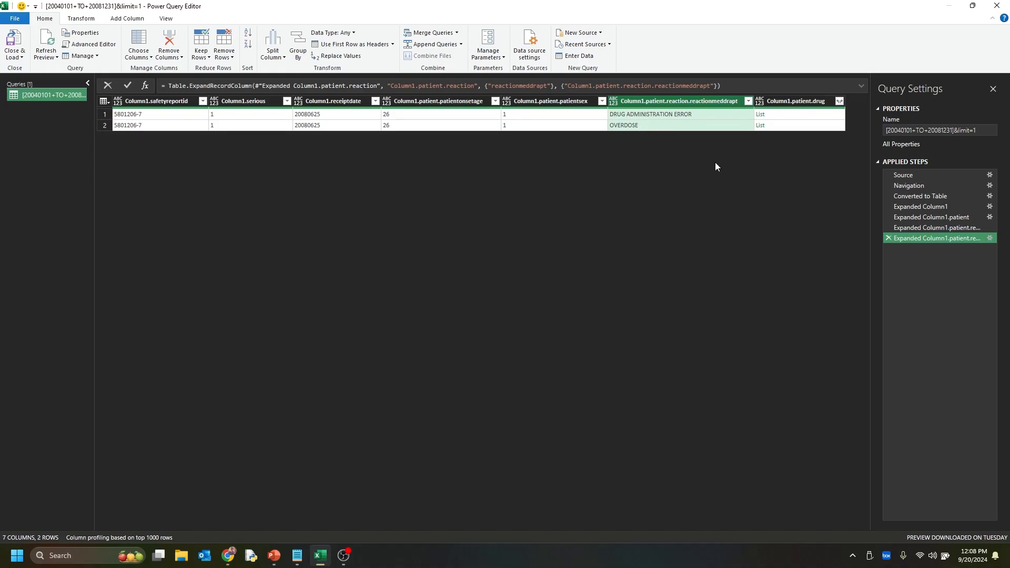
Expand the patient drug list to new rows, and its records to the medicinalproduct, drugadministrationroute and drugindication fields
left_click(839, 102)
left_click(830, 114)
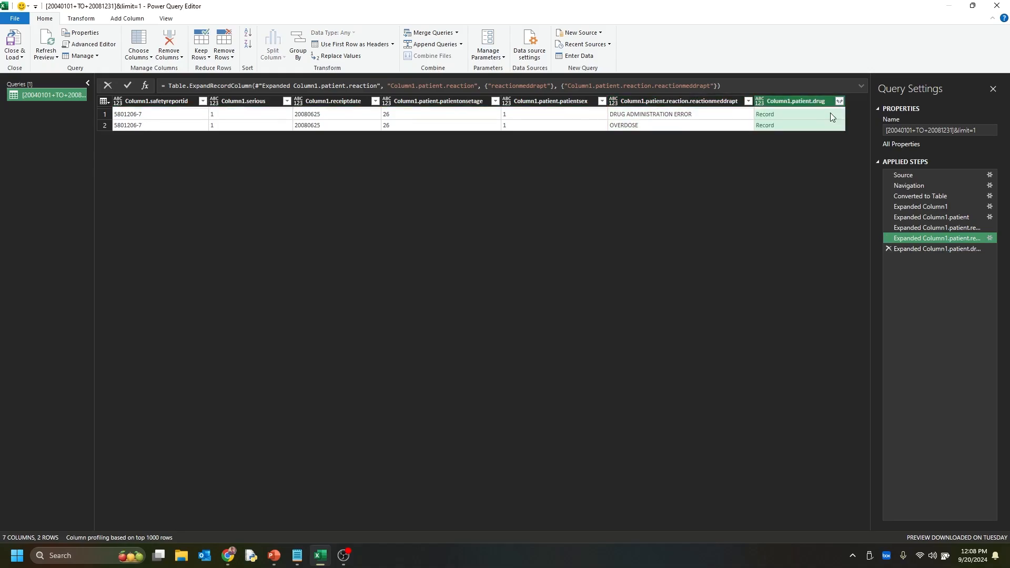
left_click(840, 101)
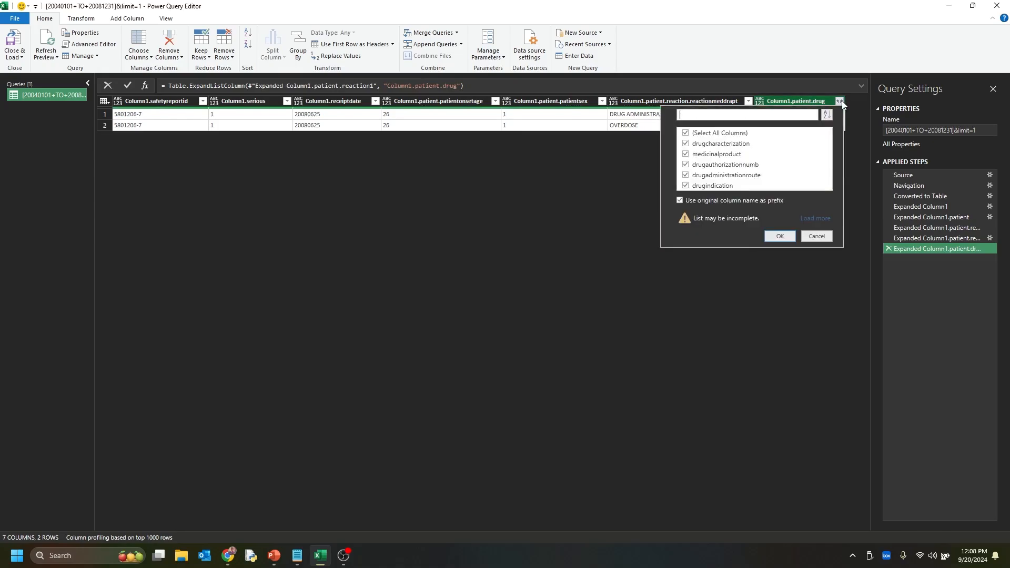
left_click(725, 135)
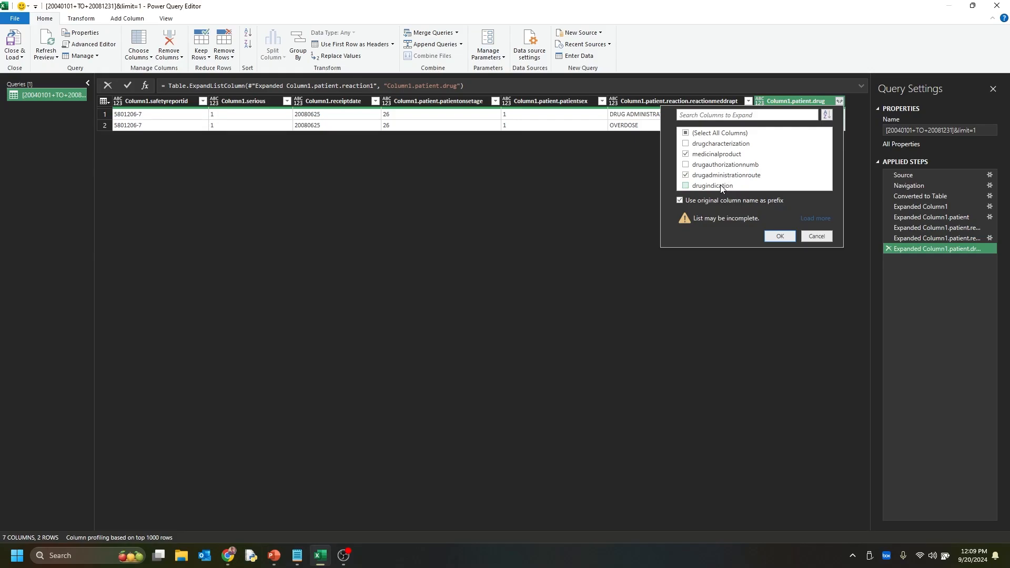
left_click(779, 236)
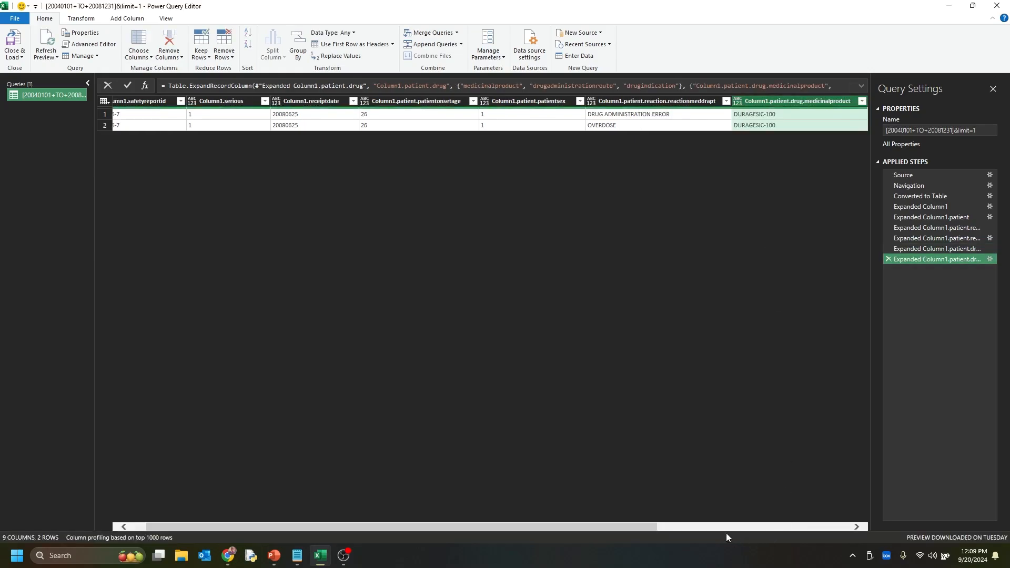
Close the query editor and load the expanded query into the workbook as a table
left_click_drag(634, 526, 828, 521)
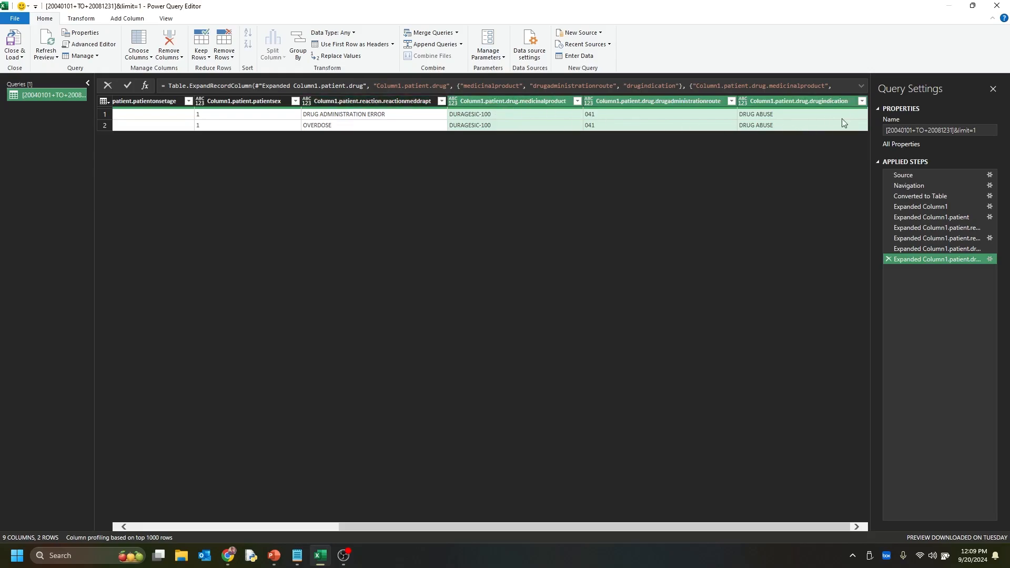
left_click(17, 45)
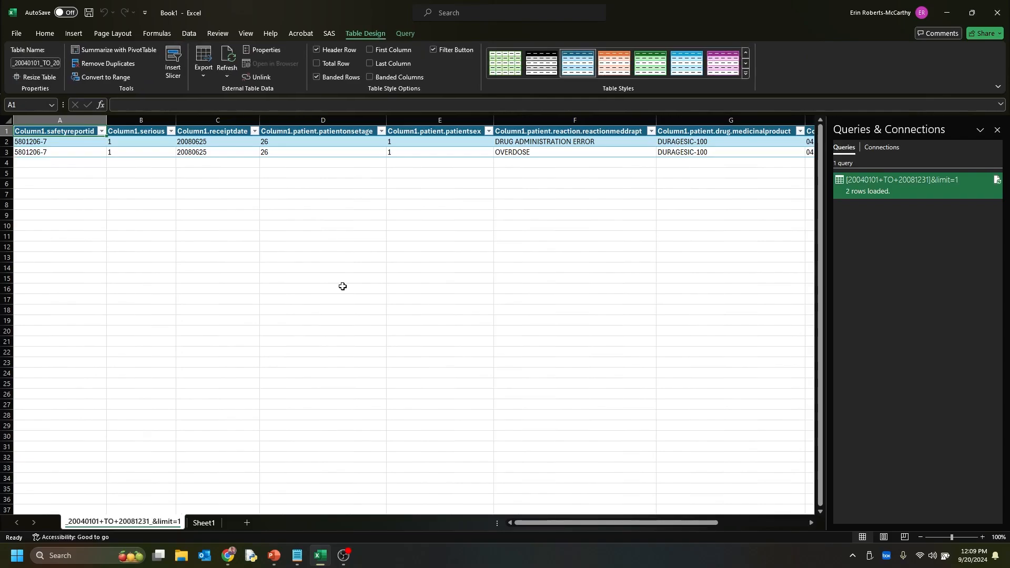
left_click(218, 193)
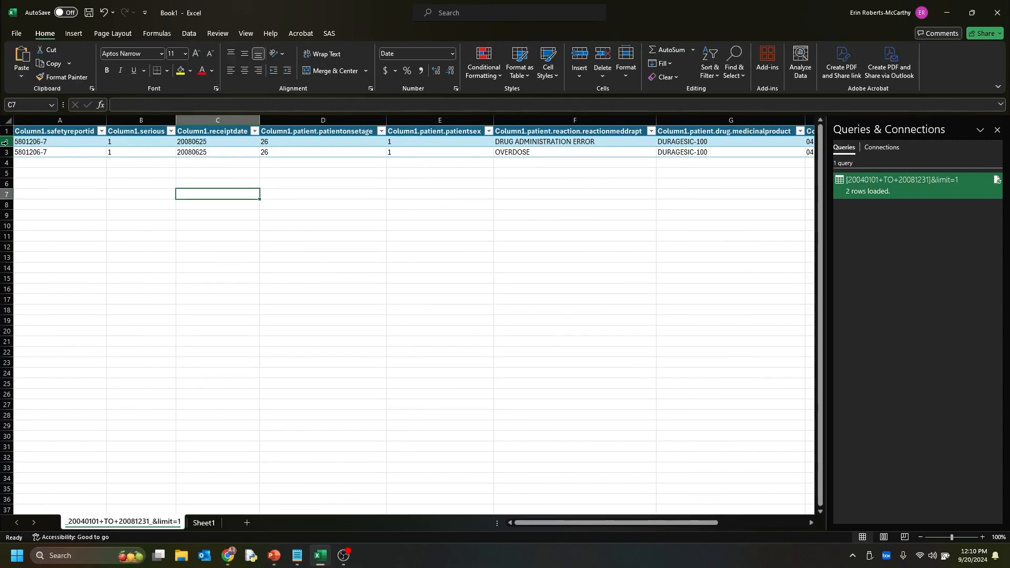
Examine the loaded table's rows, checking the receipt date, reaction, medicinal product, administration route and drug indication columns
left_click_drag(5, 142, 8, 150)
left_click(383, 205)
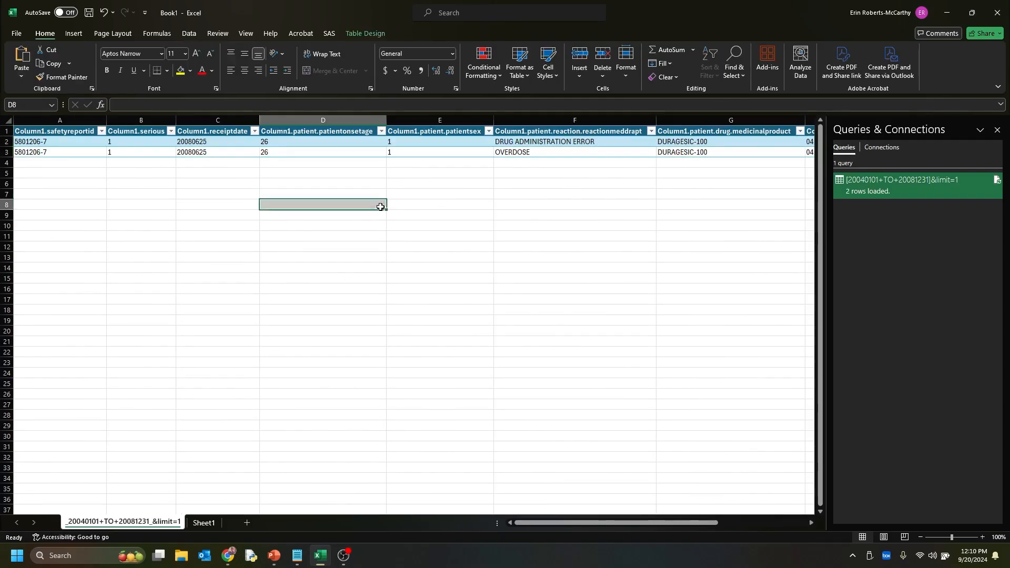
left_click(228, 141)
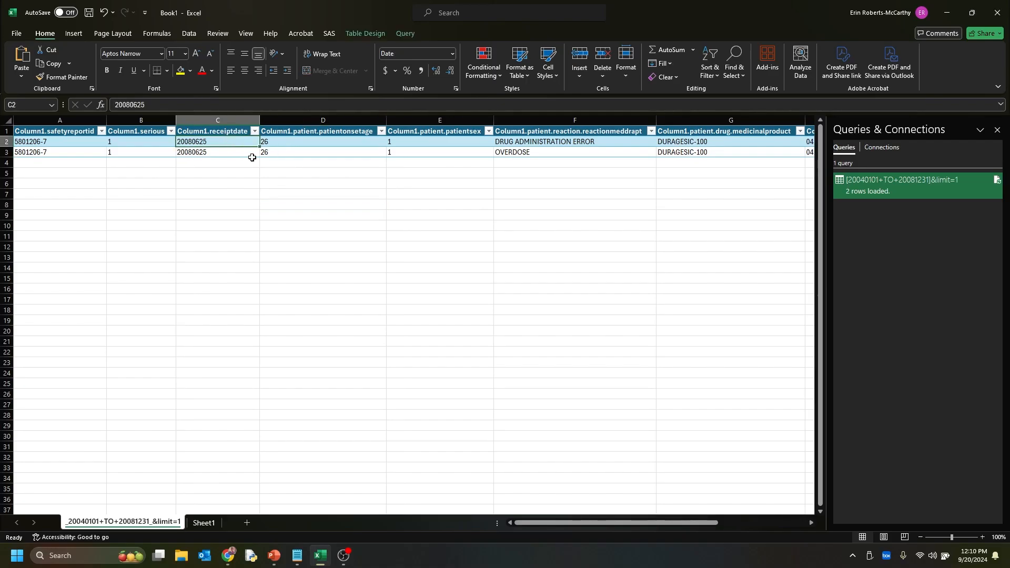
left_click(541, 142)
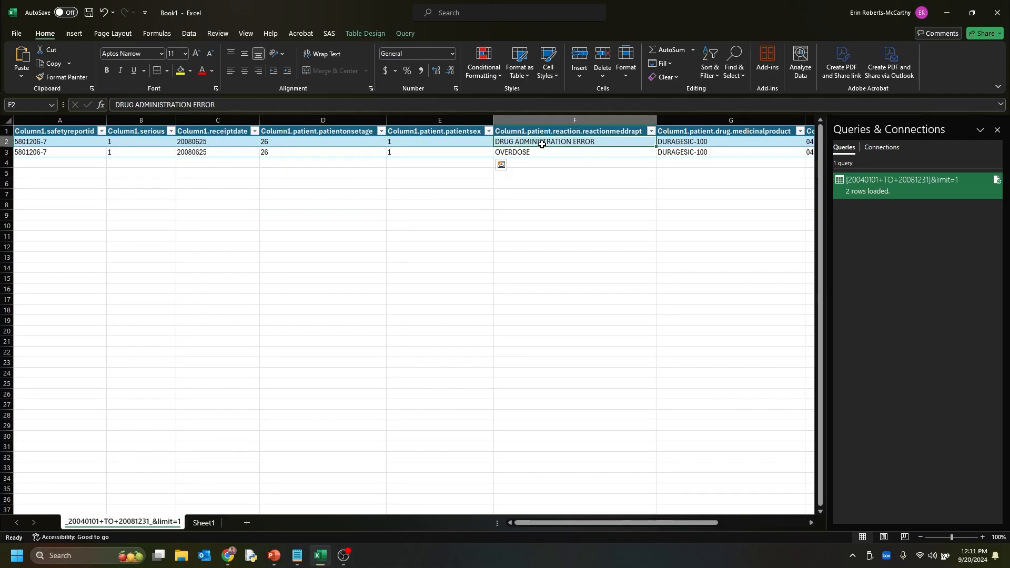
left_click_drag(542, 143, 542, 152)
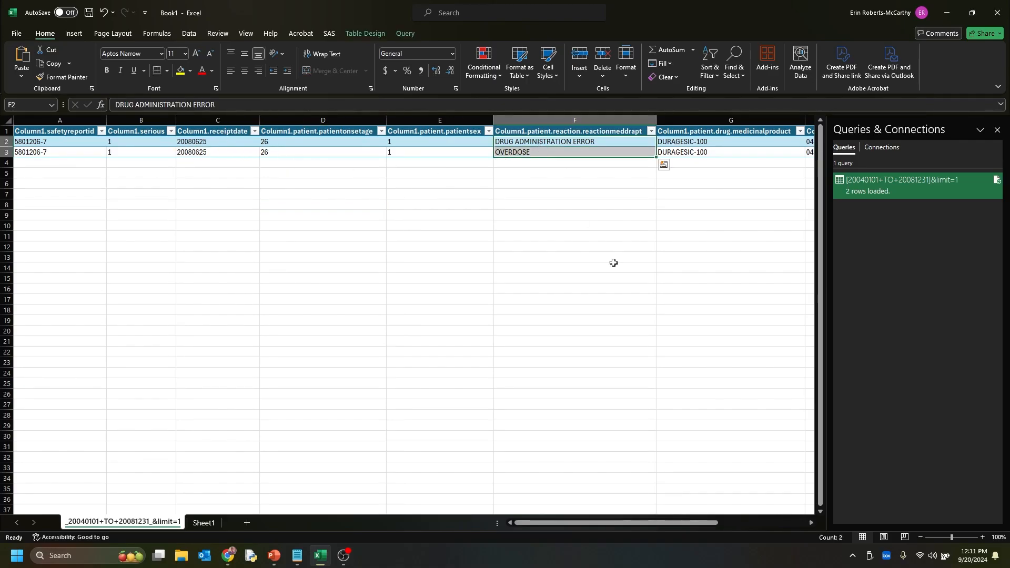
left_click_drag(656, 523, 736, 524)
left_click_drag(386, 142, 402, 152)
left_click_drag(521, 141, 552, 150)
left_click_drag(669, 143, 671, 153)
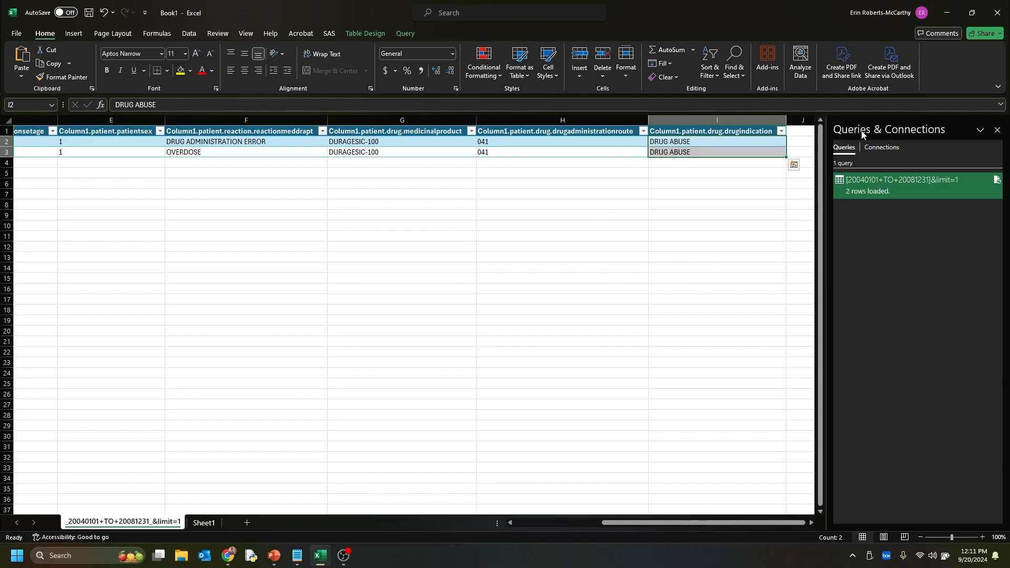
Return to the openFDA page in the browser and examine the pharmacologic class example query, including its date range, pharm_class field and limit
left_click(946, 13)
scroll(689, 307, "down", 10)
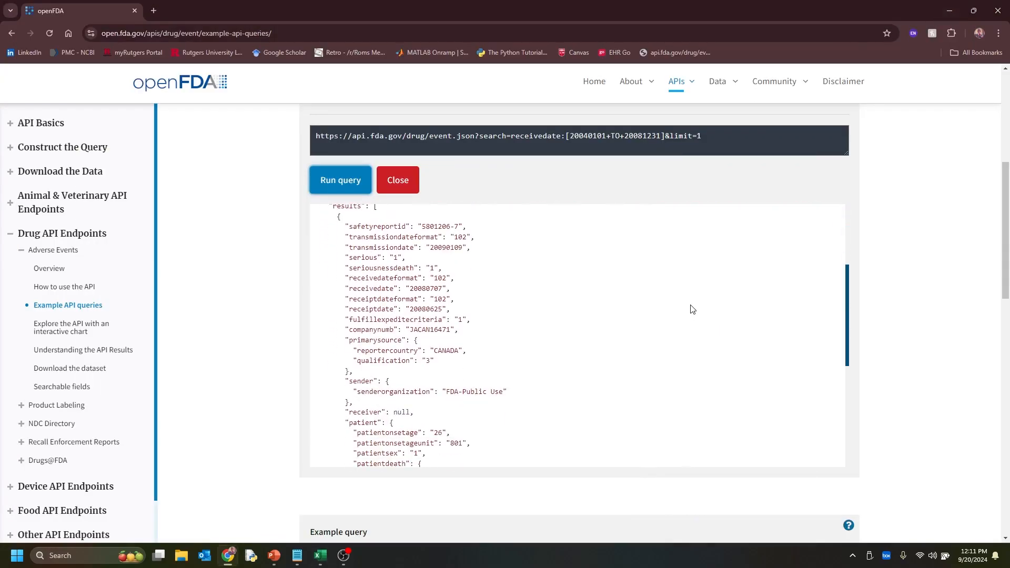
scroll(519, 368, "down", 10)
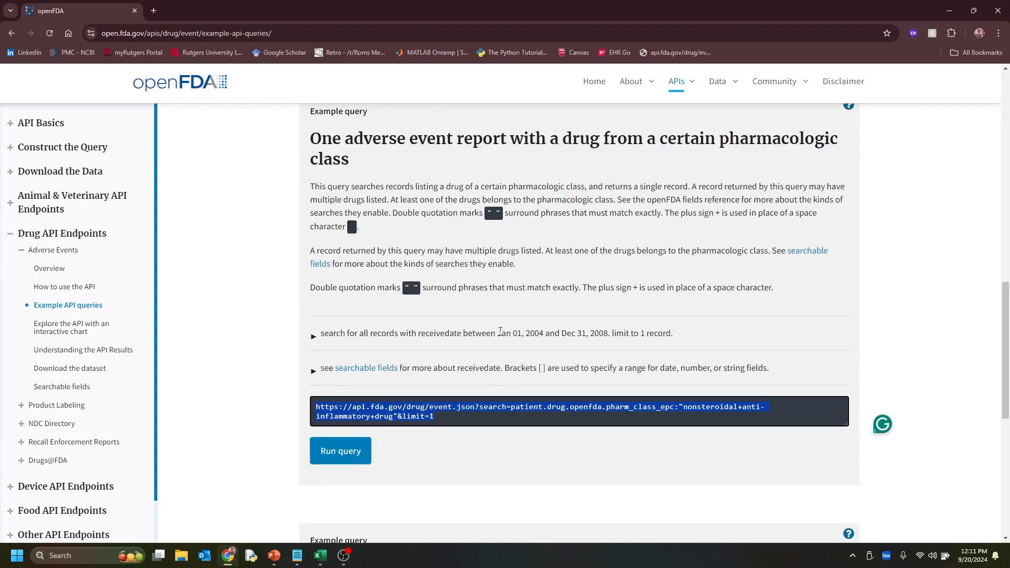
left_click_drag(500, 330, 543, 330)
left_click(551, 332)
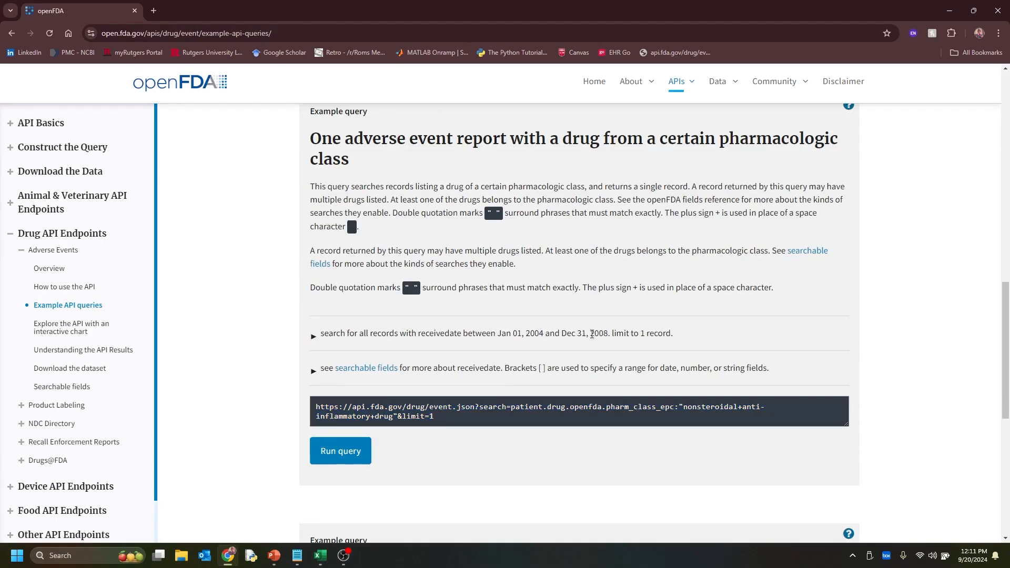
double_click(592, 334)
left_click(598, 346)
left_click_drag(608, 409, 654, 409)
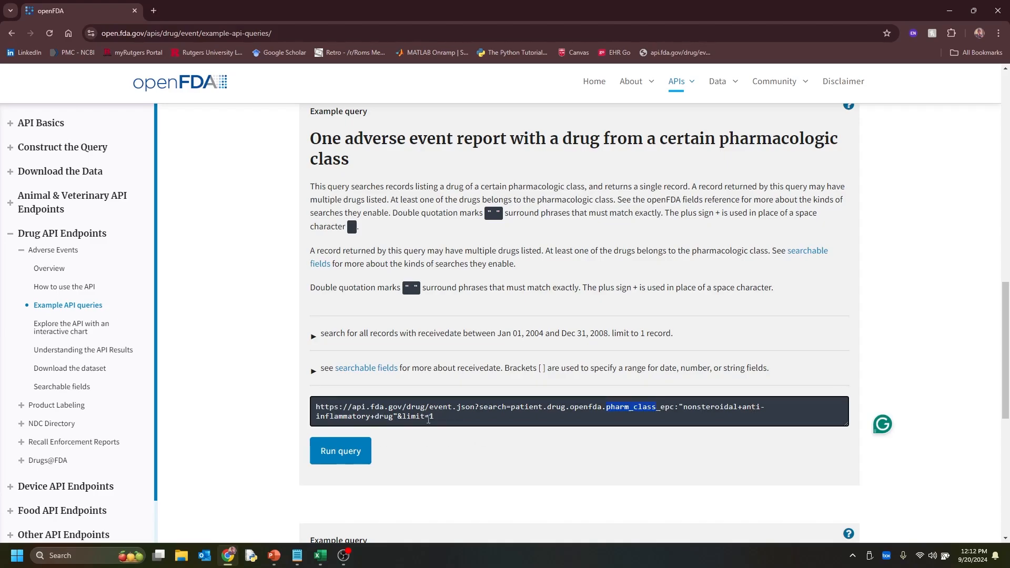
left_click(430, 449)
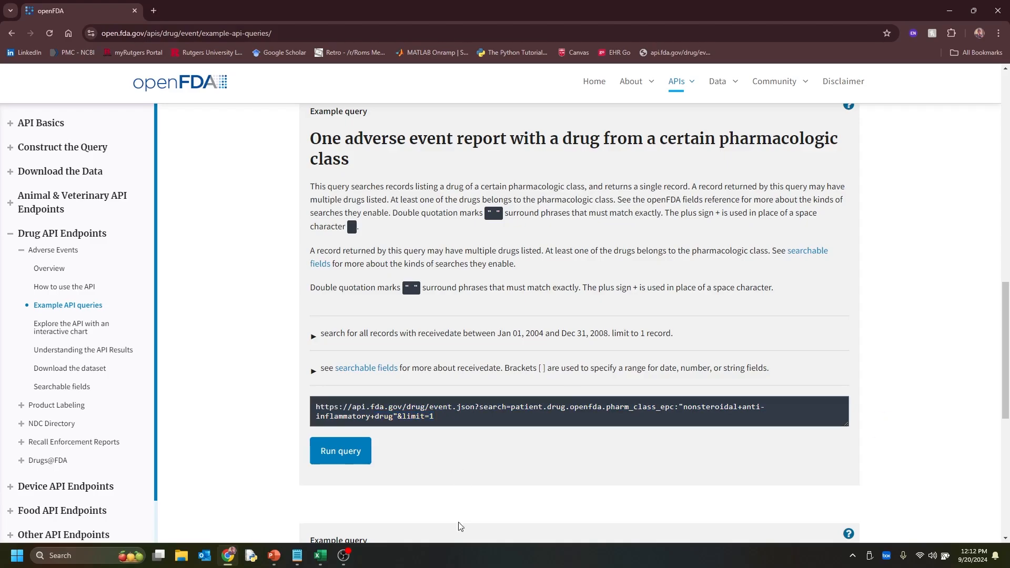
Switch to Excel and import the copied openFDA query URL for the pharm_class_epc "nonsteroidal+anti-inflammatory+drug" with limit=1 as a web source
left_click(321, 555)
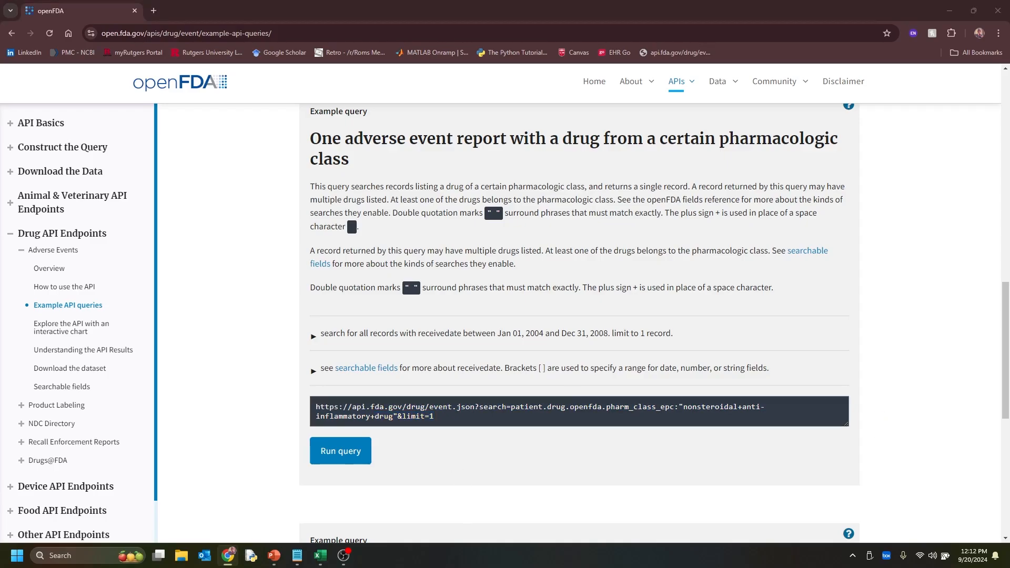
left_click(190, 33)
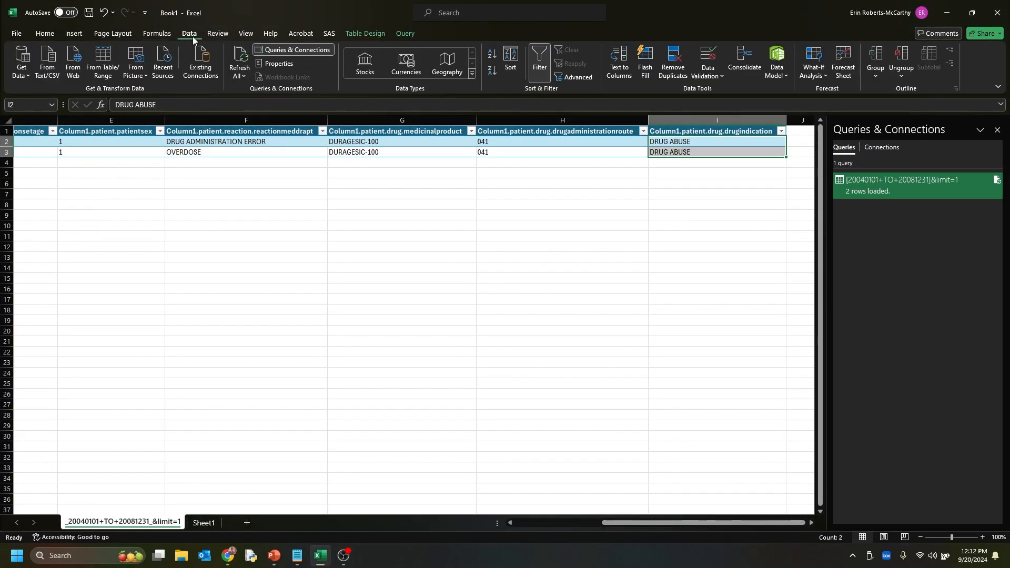
left_click(70, 71)
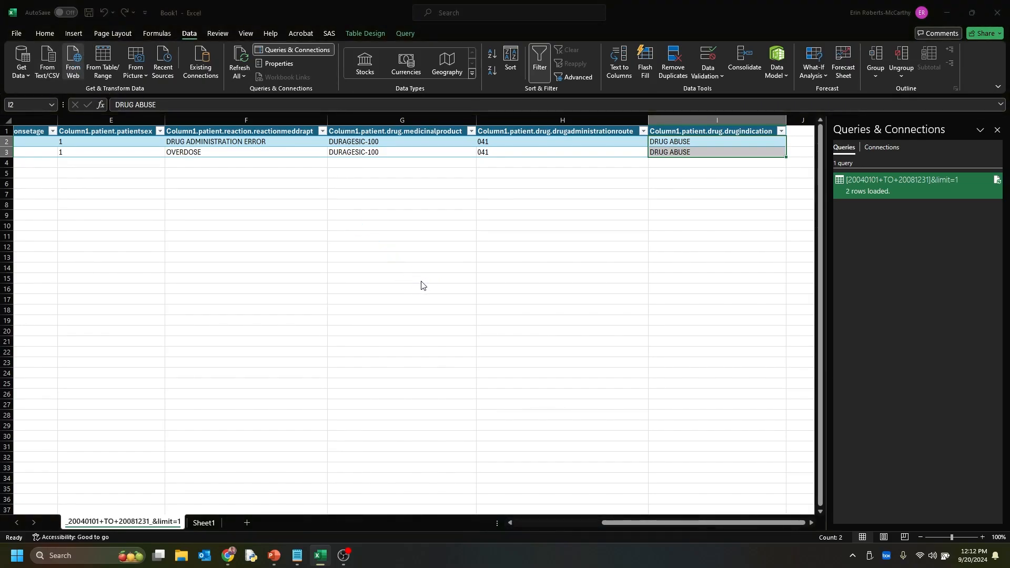
right_click(406, 275)
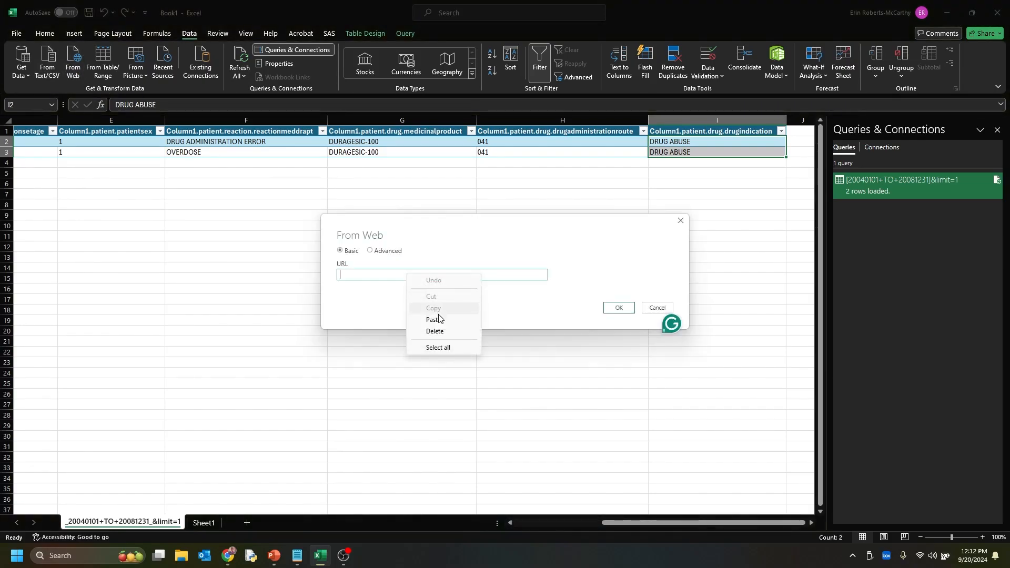
left_click(434, 320)
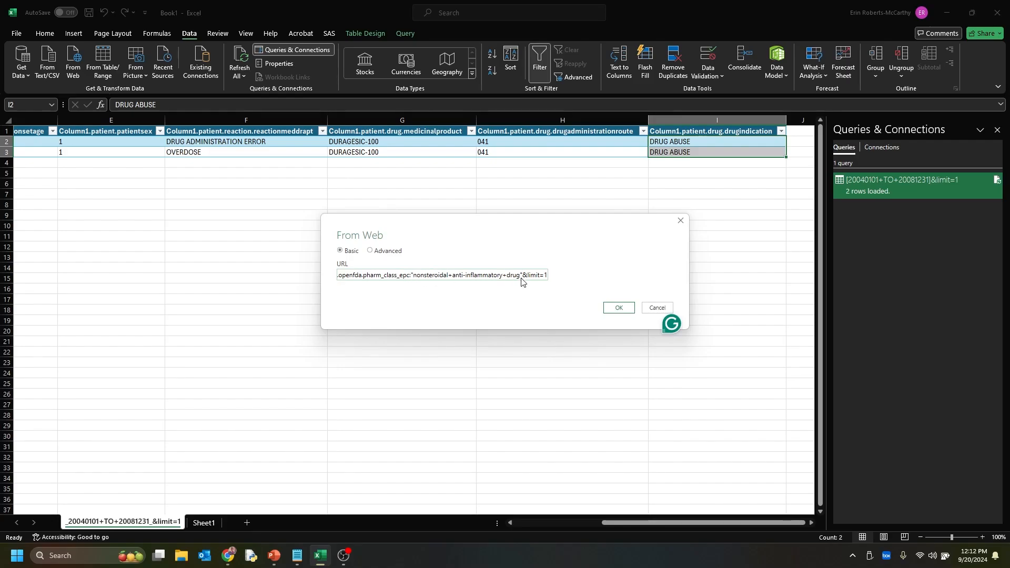
left_click(618, 308)
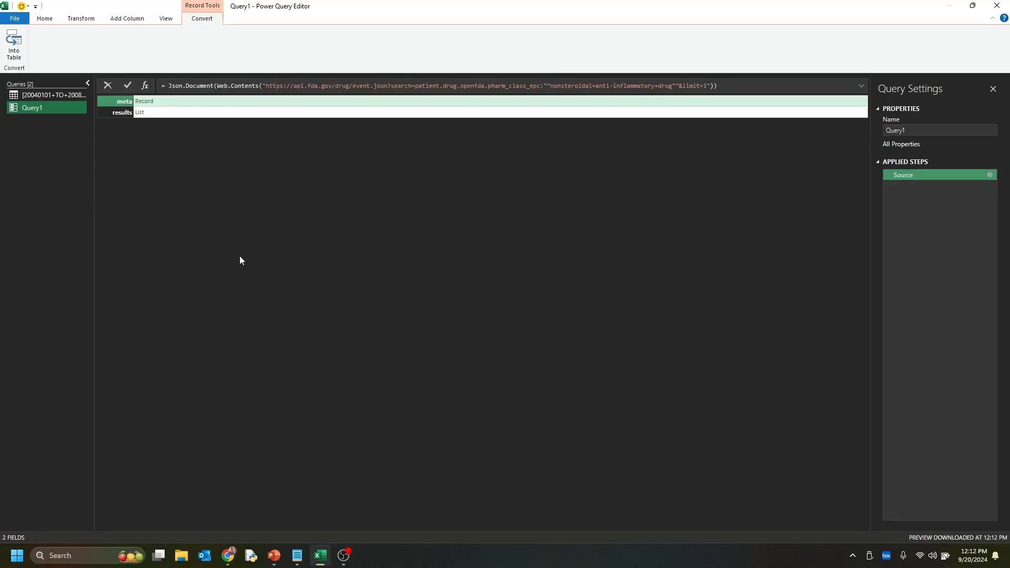
Open the query's results list and convert it to a table with the default delimiter and extra-column settings
left_click(140, 113)
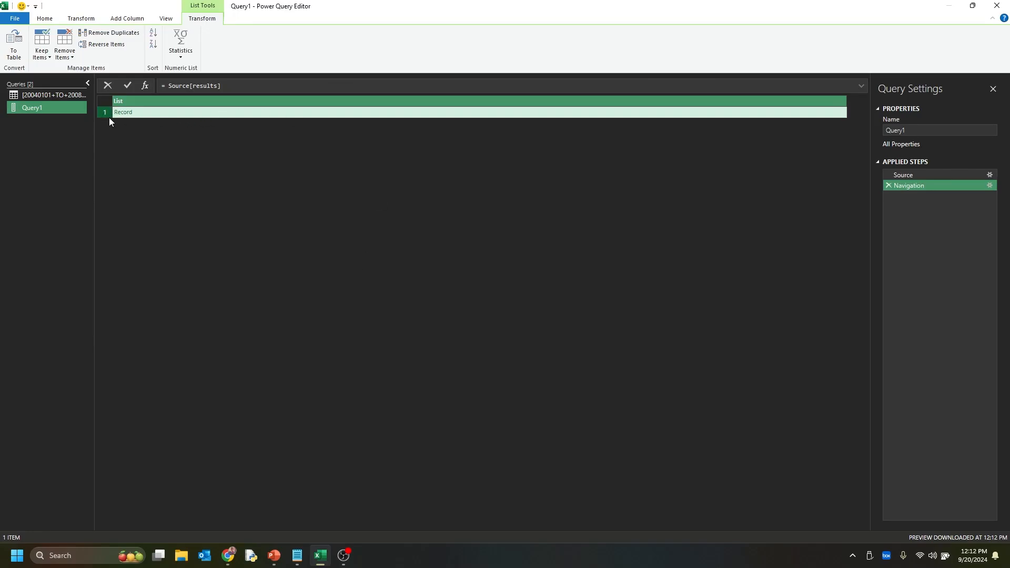
left_click(11, 42)
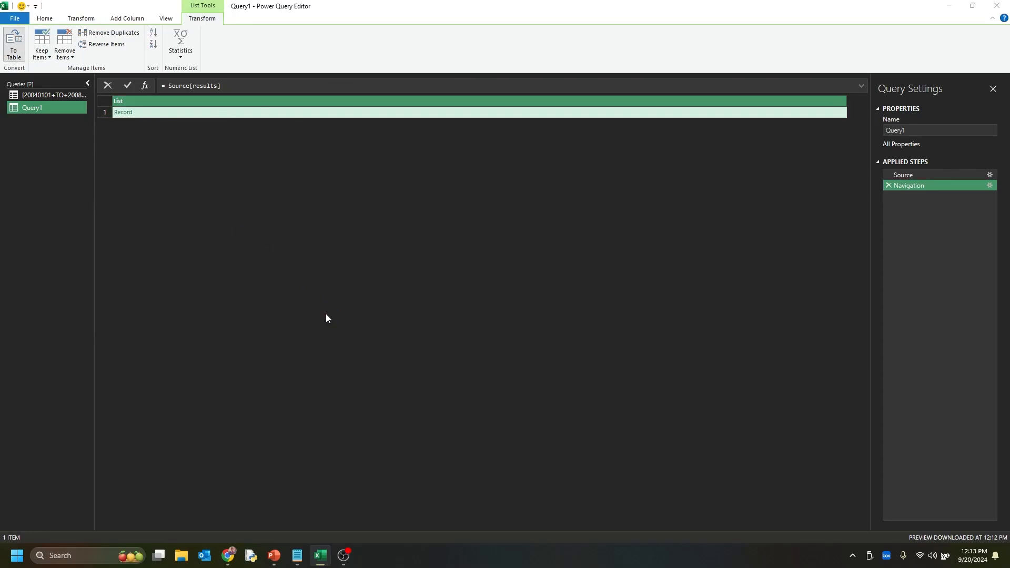
left_click(614, 318)
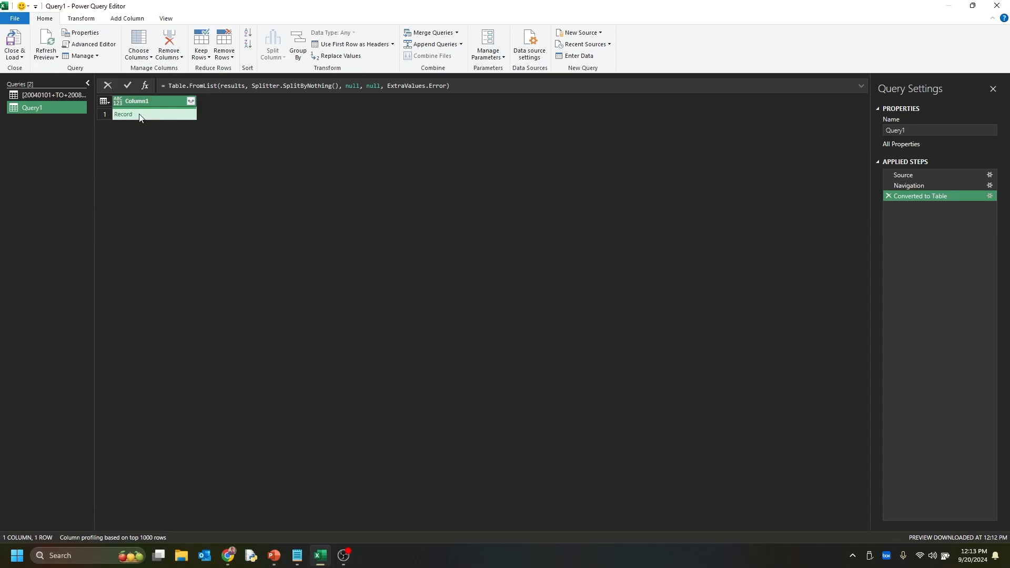
Expand Column1 to only the safetyreportid, serious, receivedate and patient fields, keeping the original column name as prefix
left_click(190, 101)
left_click(71, 133)
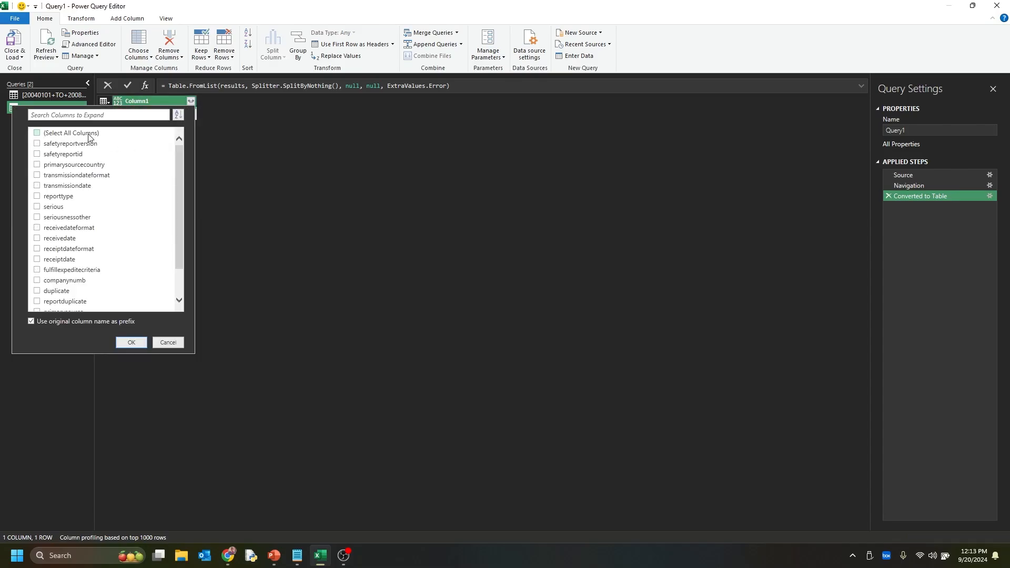
left_click(78, 154)
left_click(55, 207)
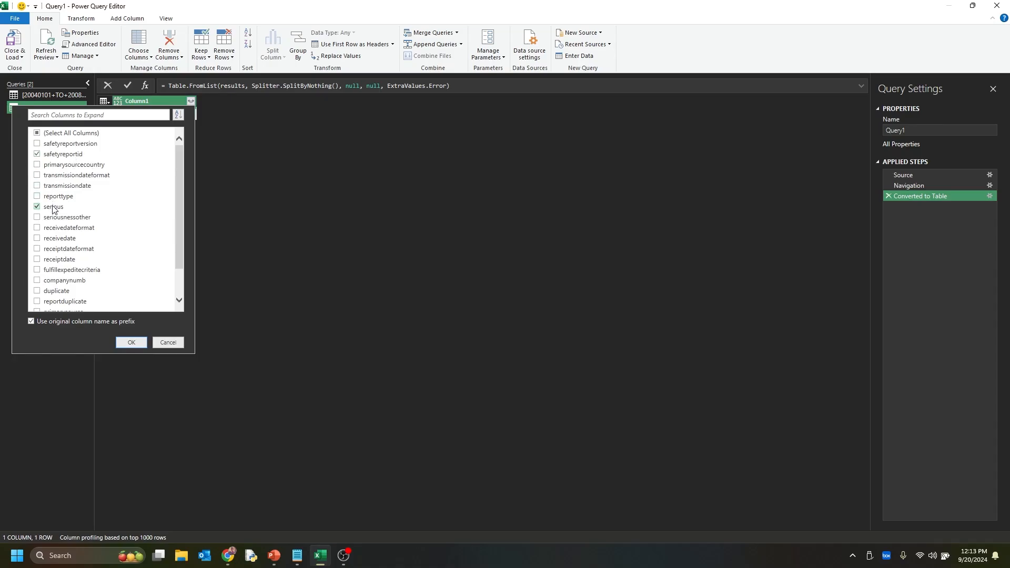
left_click(62, 239)
scroll(87, 278, "down", 1)
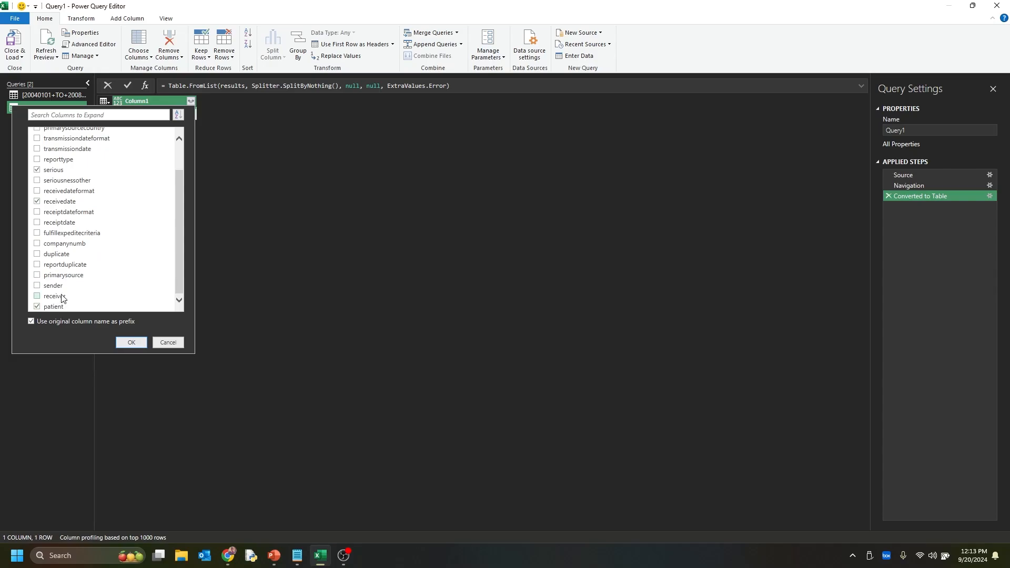
left_click(132, 342)
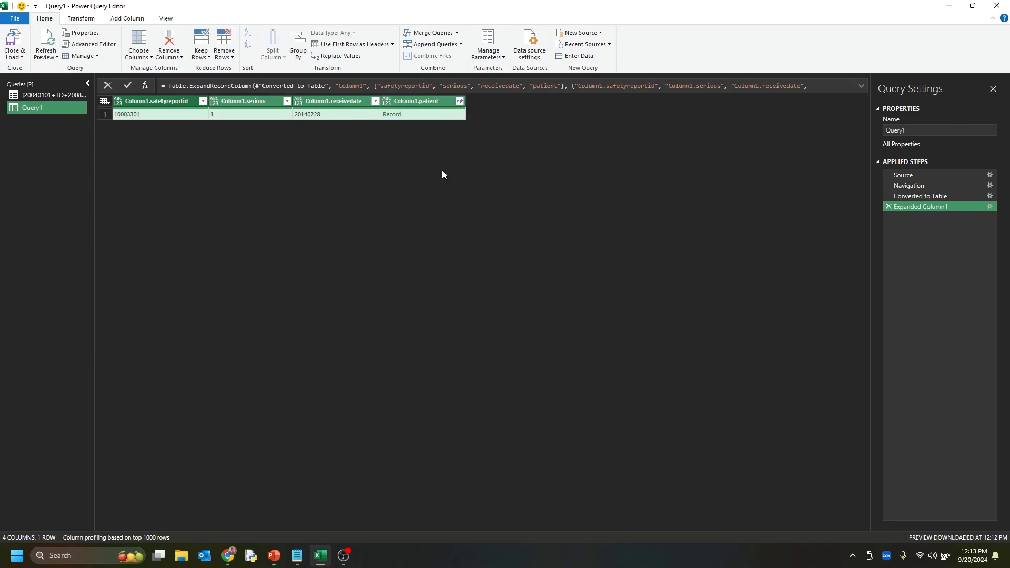
Expand the patient record into its patientsex, reaction and drug fields
left_click(460, 101)
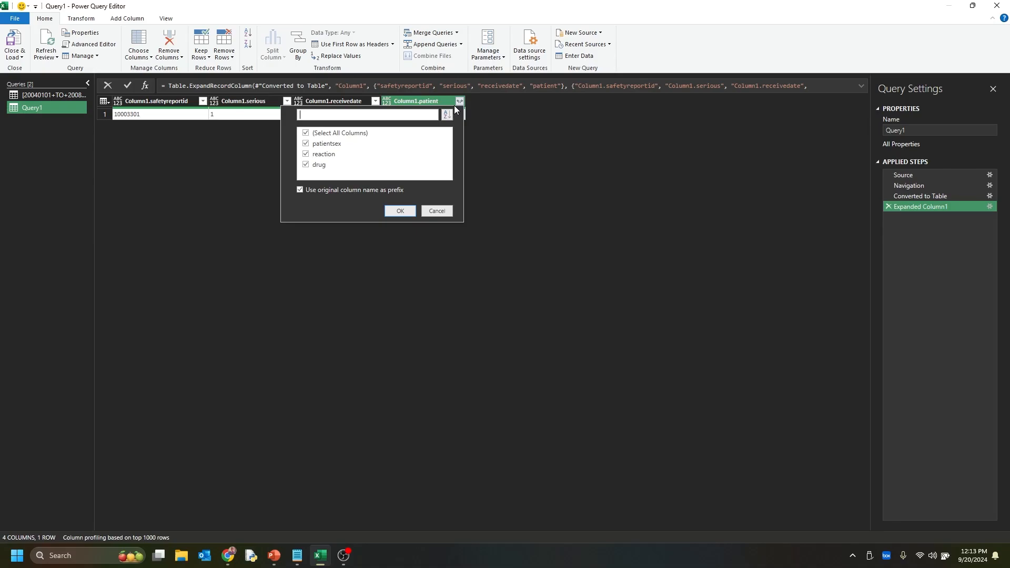
left_click(334, 134)
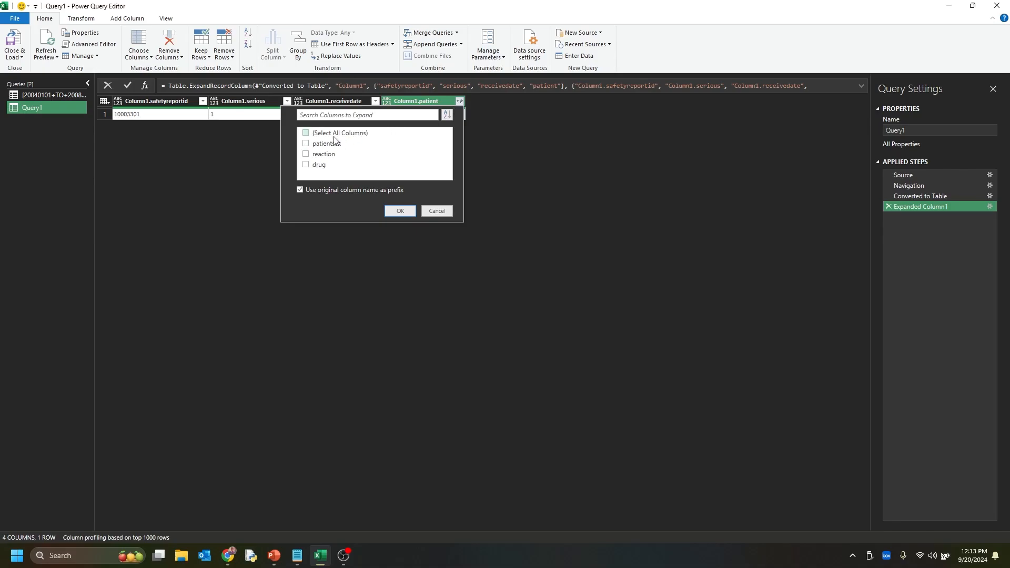
left_click(307, 144)
left_click(306, 155)
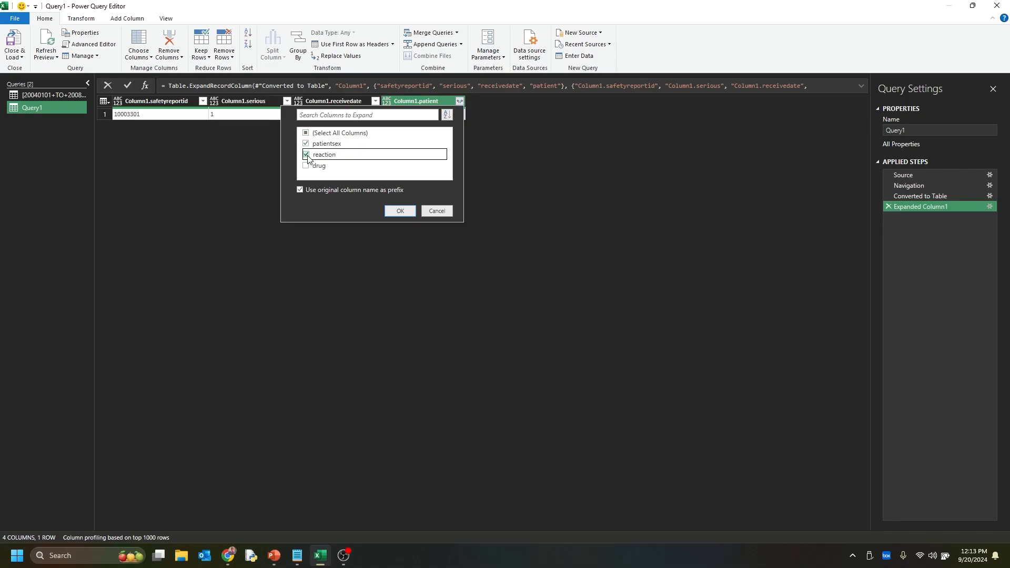
left_click(306, 165)
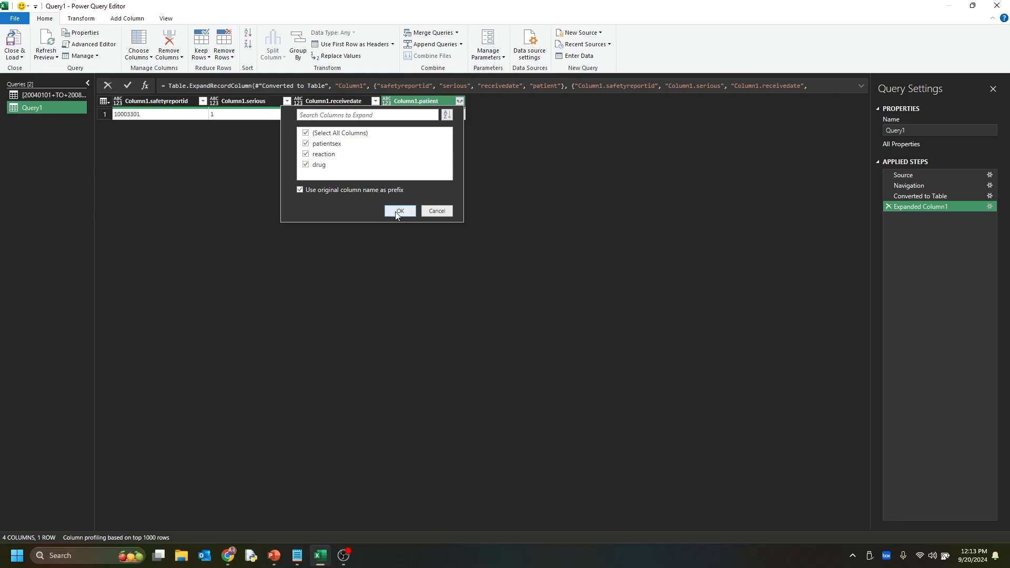
left_click(398, 212)
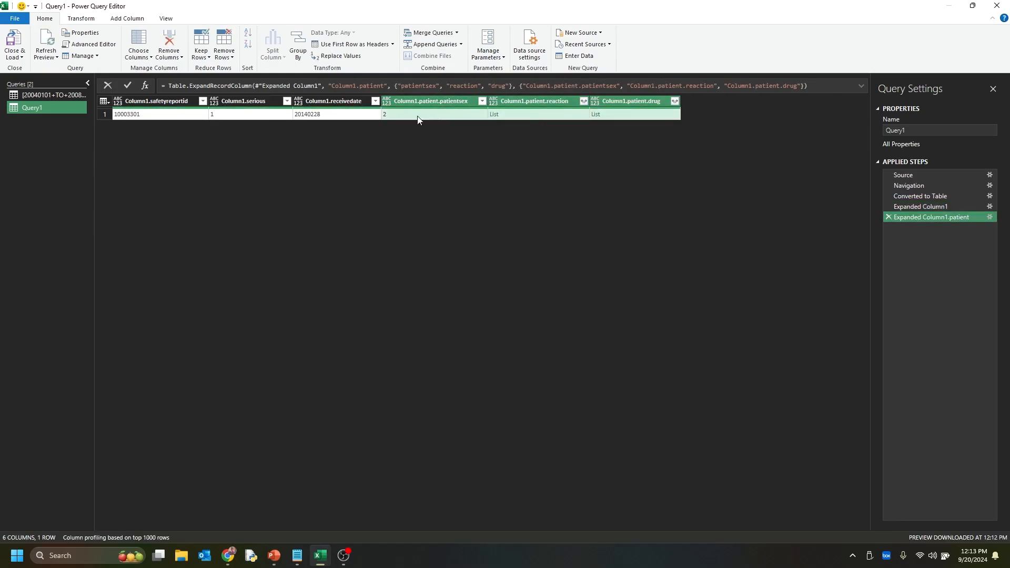
Expand the patient reaction list to new rows, and its records to the reactionmeddrapt field only
left_click(584, 102)
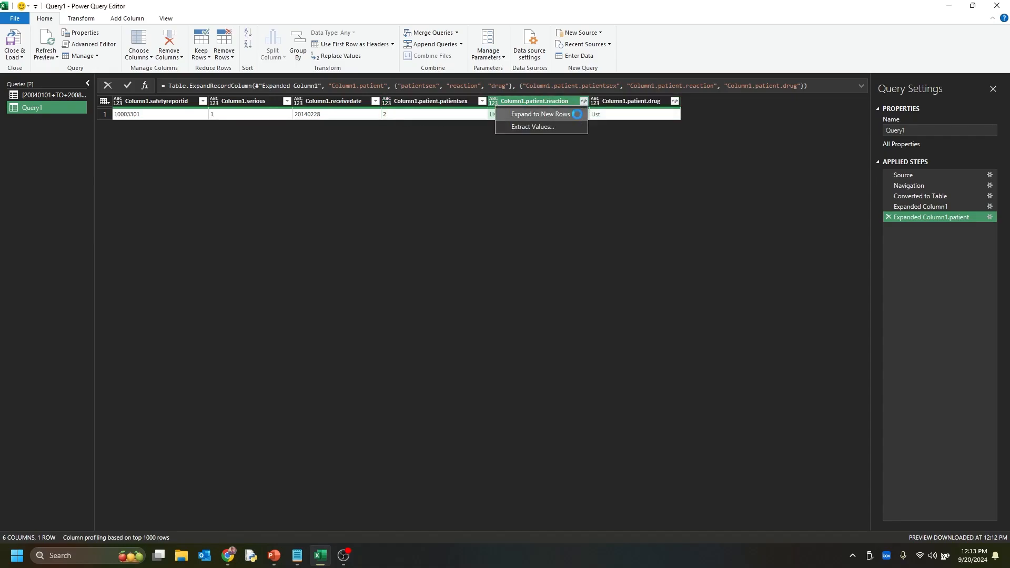
left_click(576, 114)
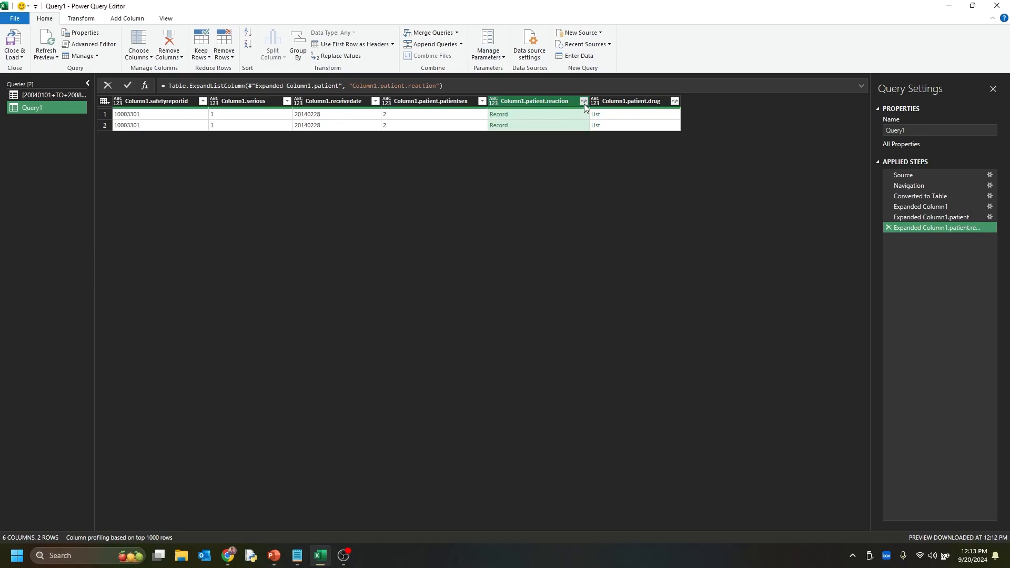
left_click(584, 102)
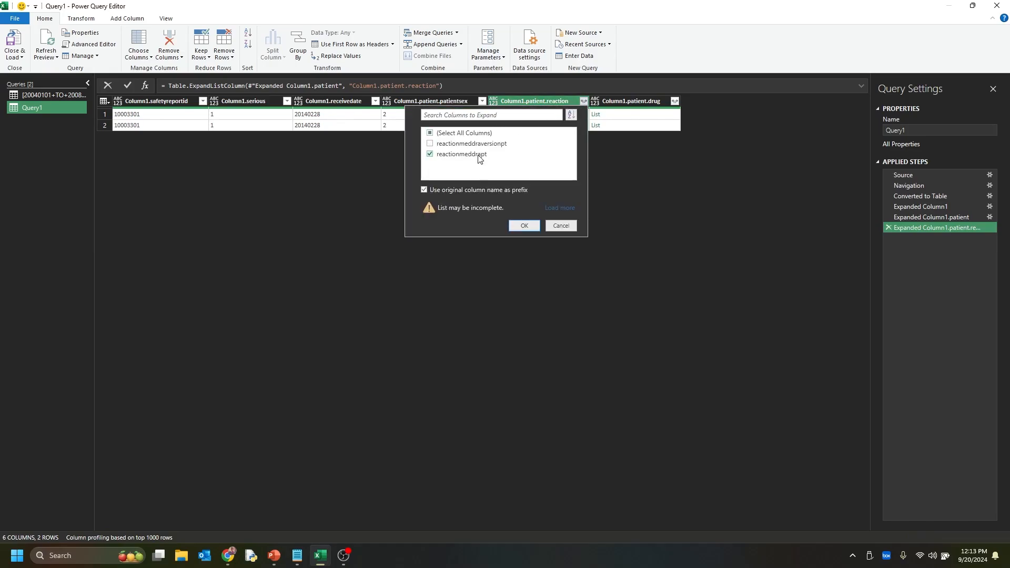
left_click(524, 225)
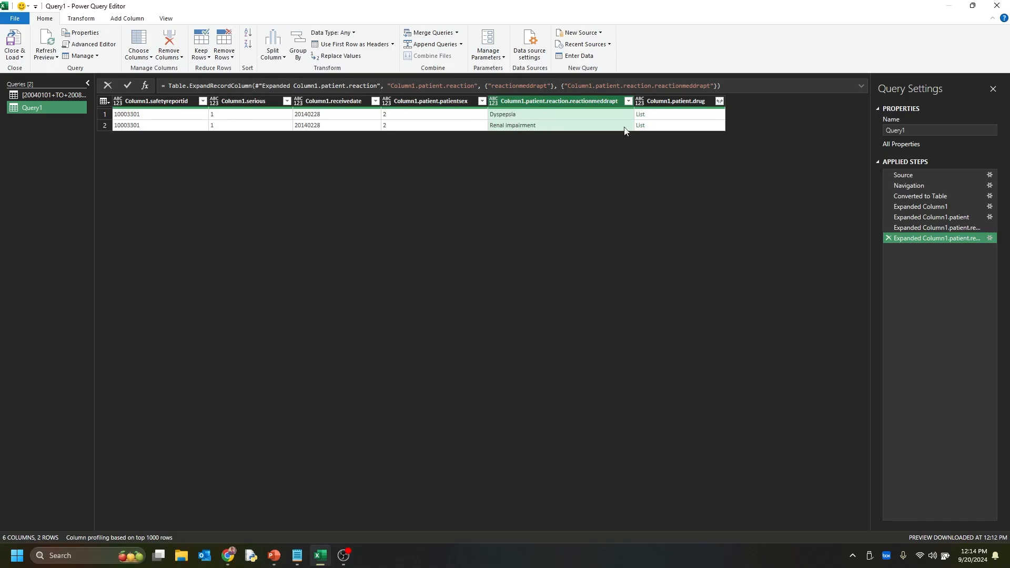
Expand the patient drug list to new rows, and its records to the medicinalproduct and drugindication fields
left_click(718, 101)
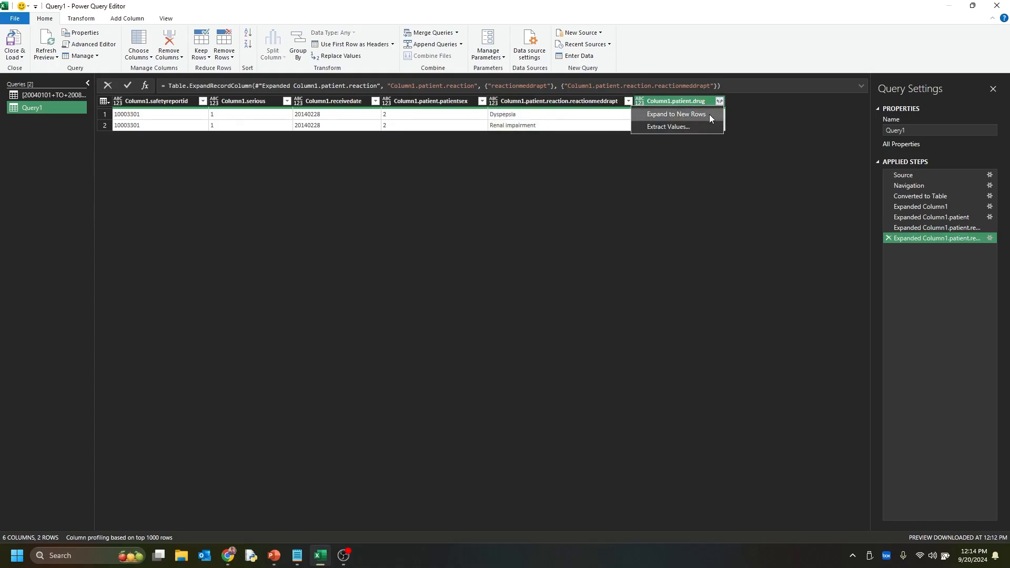
left_click(709, 115)
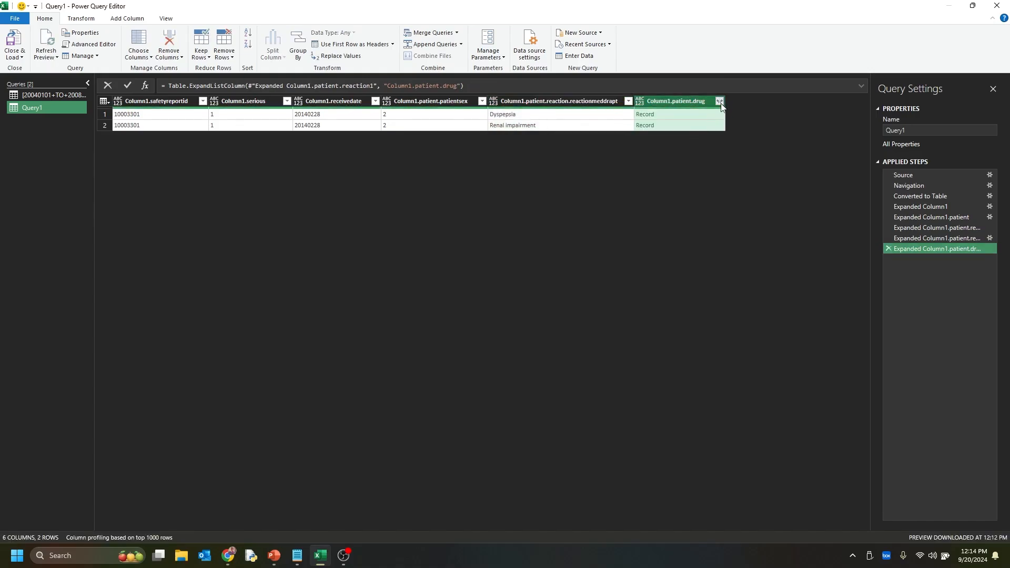
left_click(719, 102)
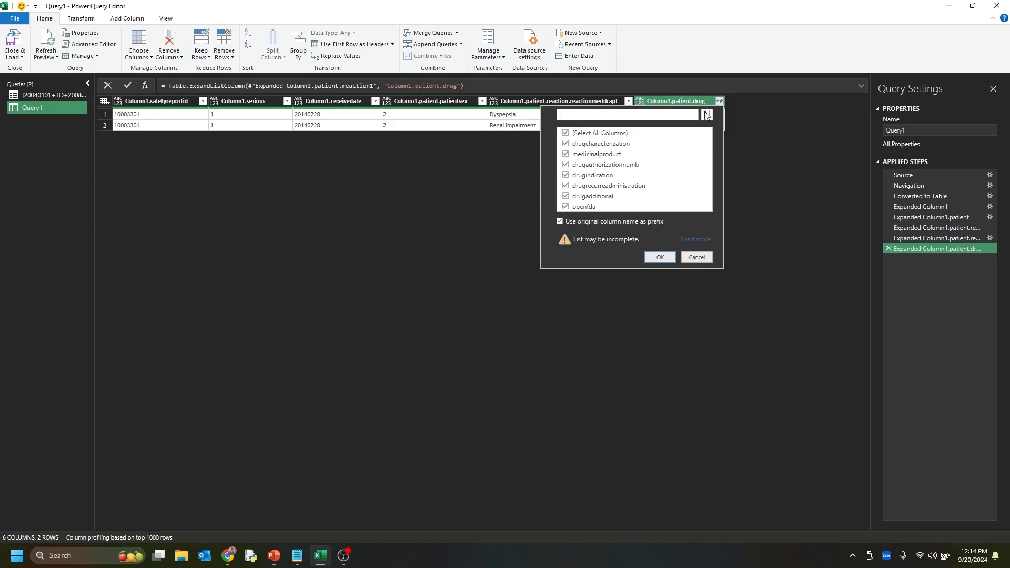
left_click(606, 157)
left_click(667, 260)
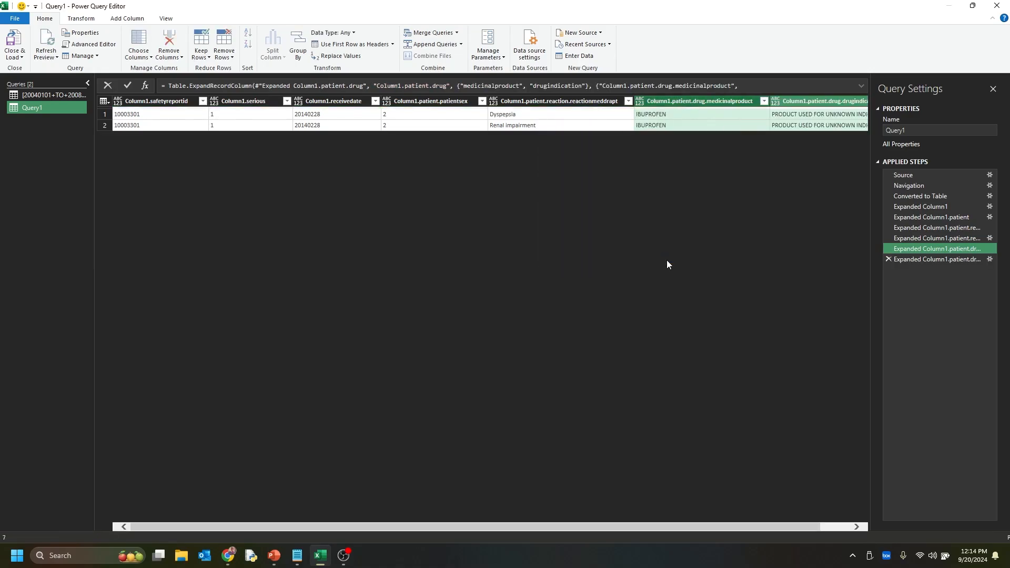
Check the medicinal product and drug indication values, and load the query into the workbook as a table
left_click(672, 125)
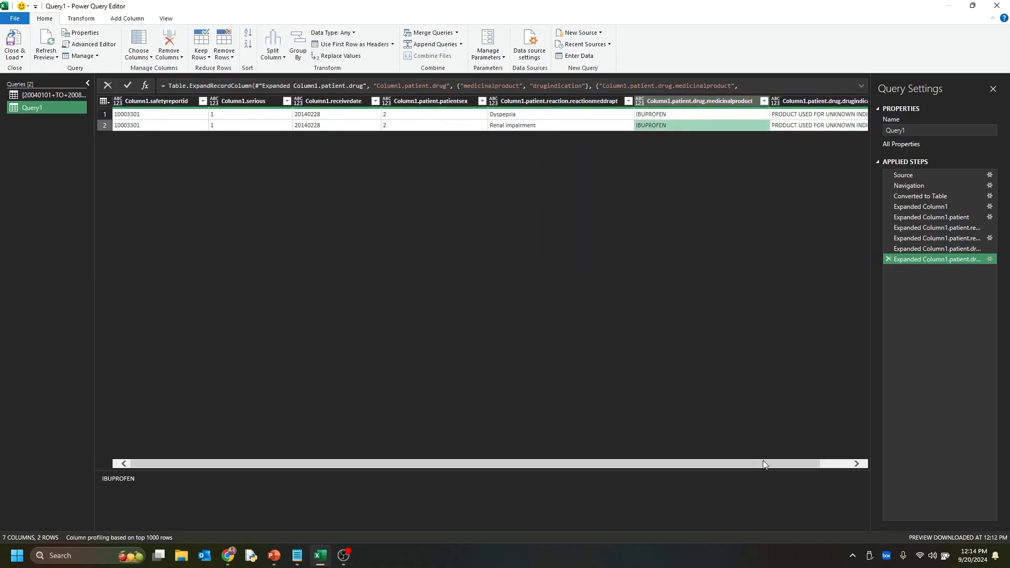
left_click_drag(674, 461, 719, 465)
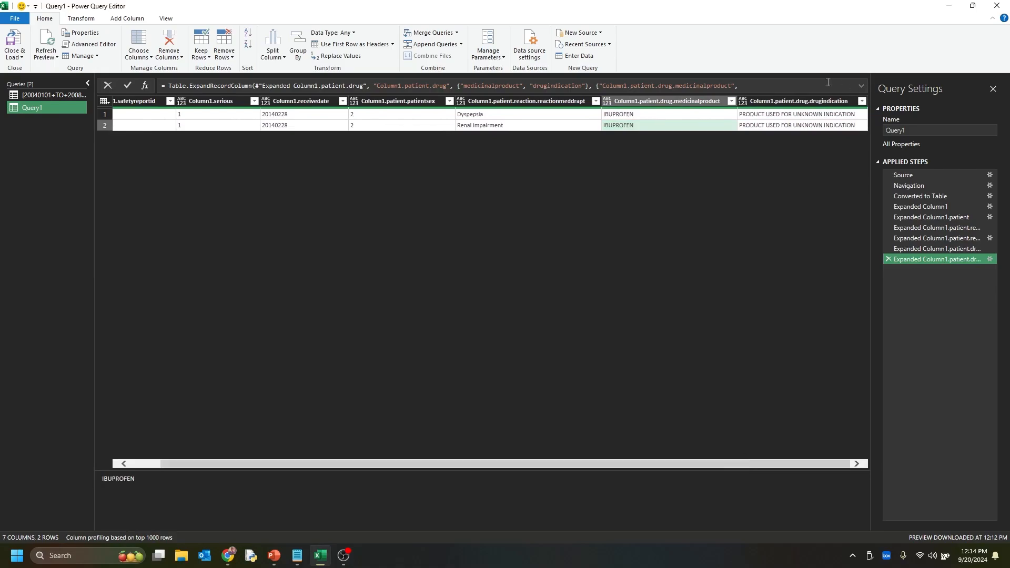
left_click(808, 125)
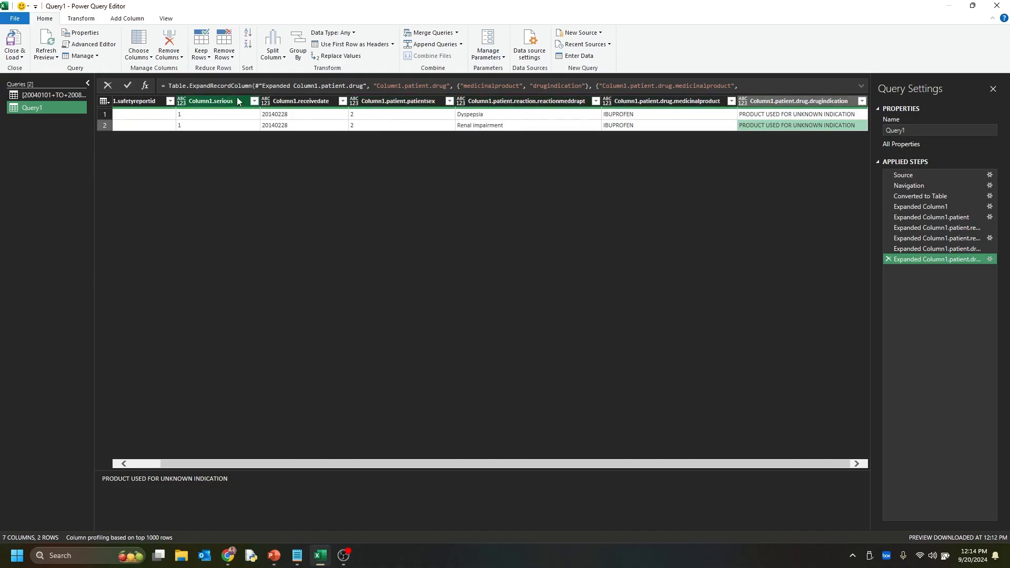
left_click(10, 42)
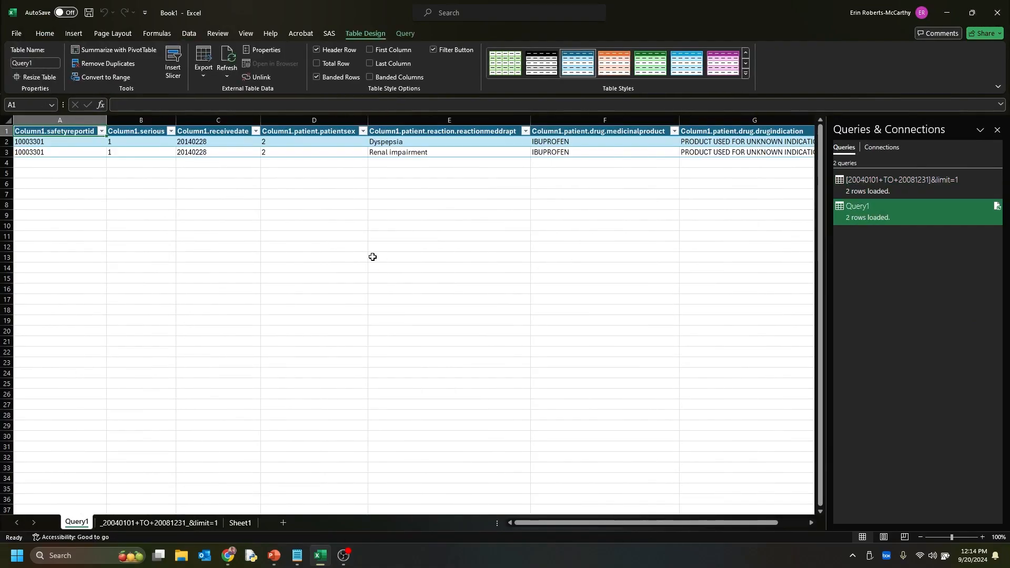
Examine the newly loaded table's report ID, reaction and medicinal product columns
left_click(9, 141)
left_click_drag(63, 146, 78, 146)
left_click(458, 150)
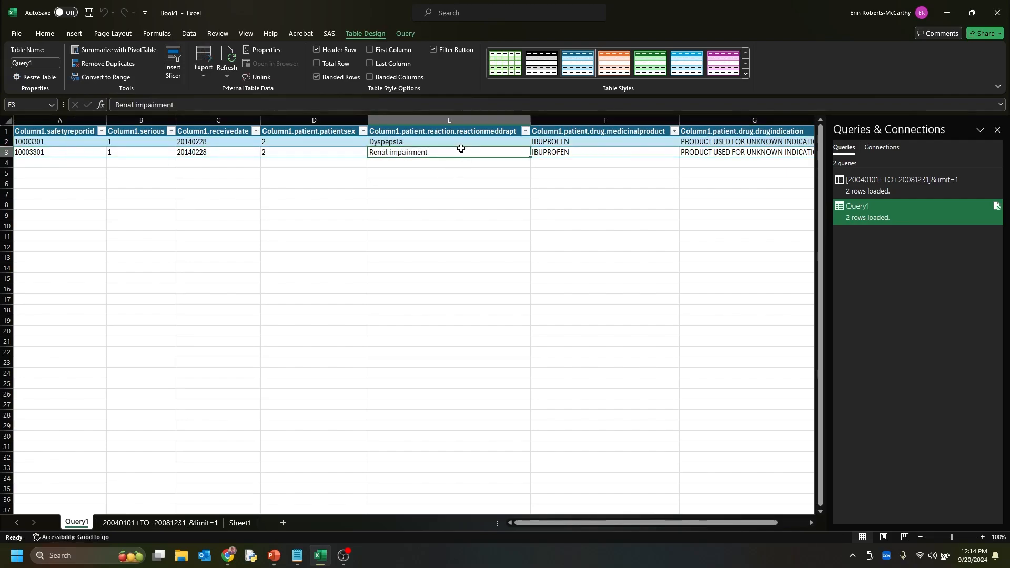
left_click_drag(457, 141, 457, 151)
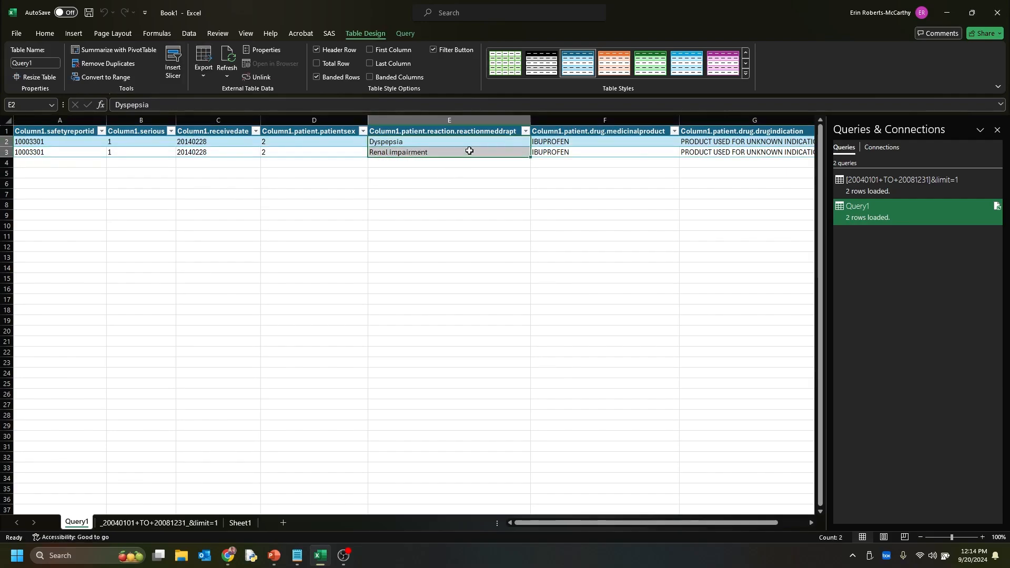
left_click_drag(615, 151, 617, 142)
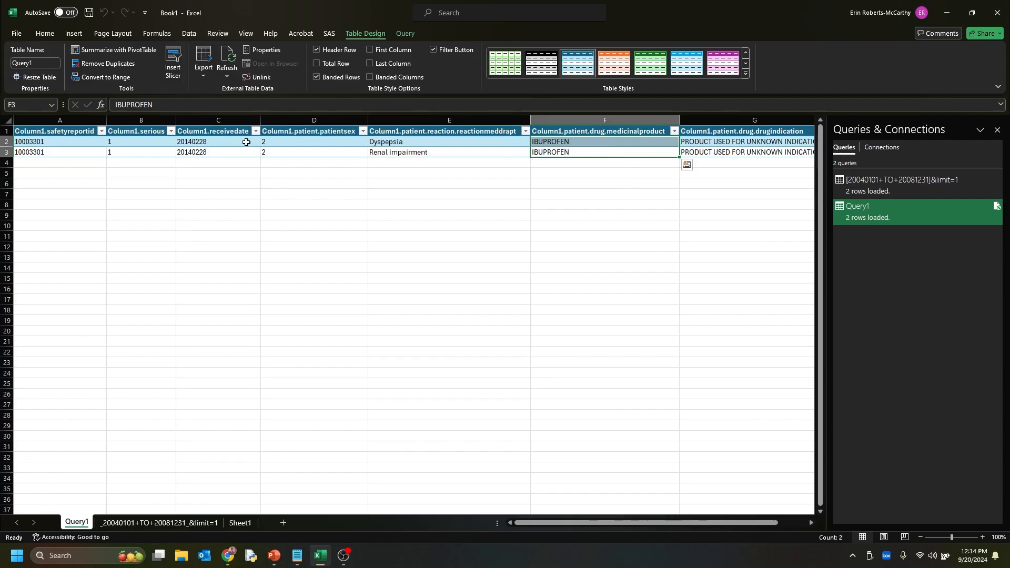
left_click_drag(665, 527, 603, 518)
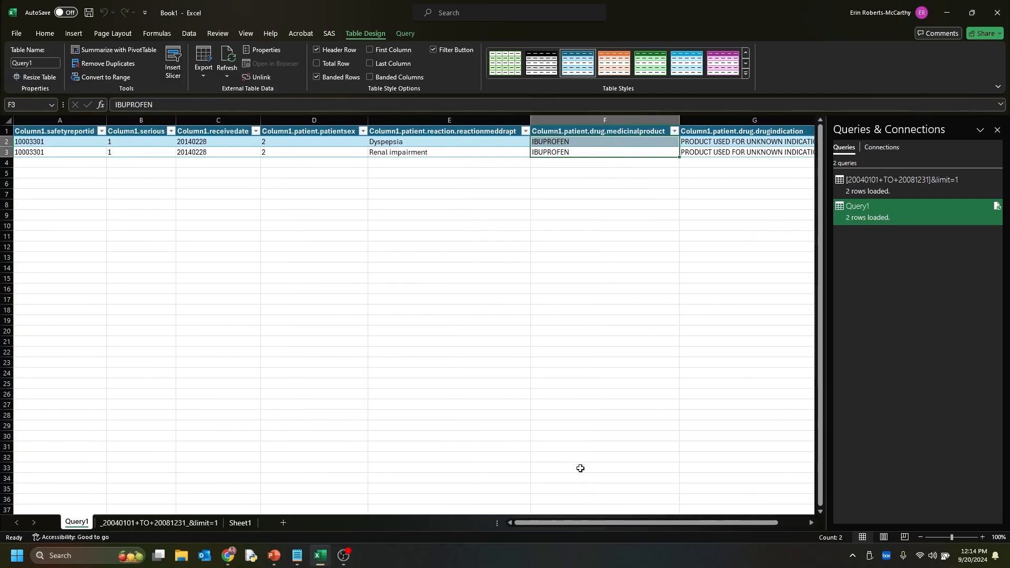
left_click(442, 330)
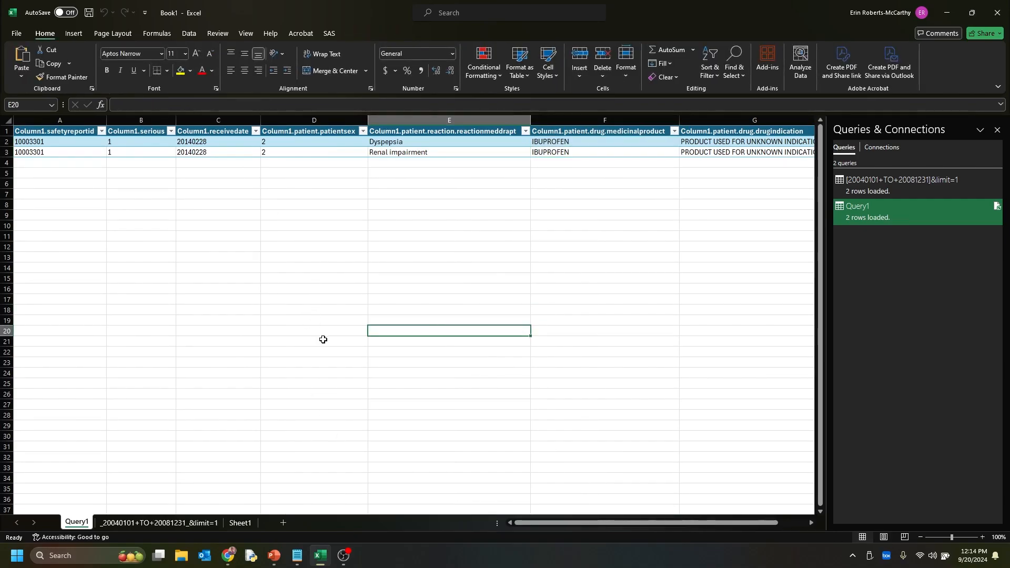
Switch to Notepad and examine the migraine query's receivedate range, exact country filter, drug indication terms and record limit
left_click(297, 564)
left_click(319, 166)
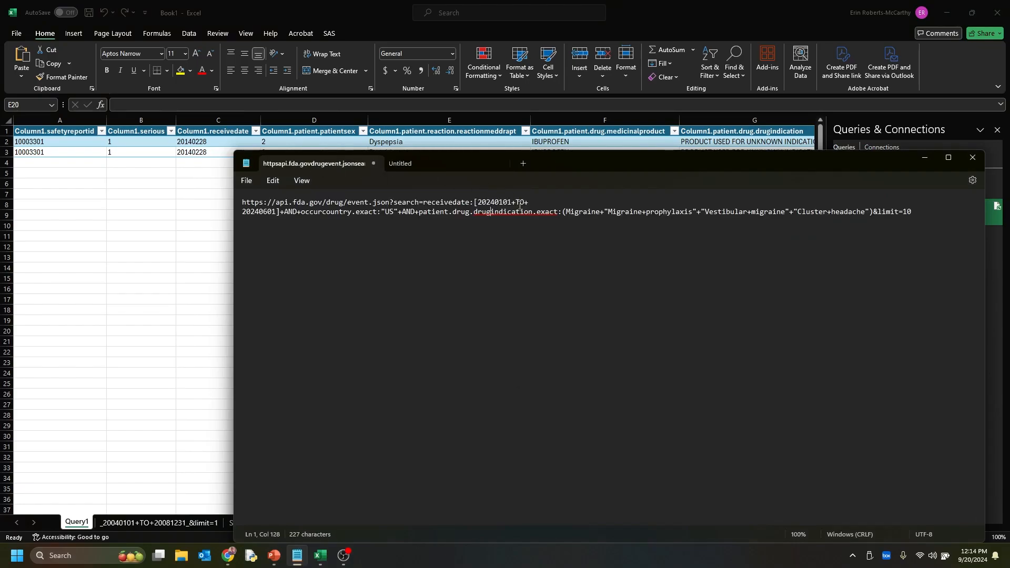
left_click(604, 212)
left_click_drag(475, 201, 279, 215)
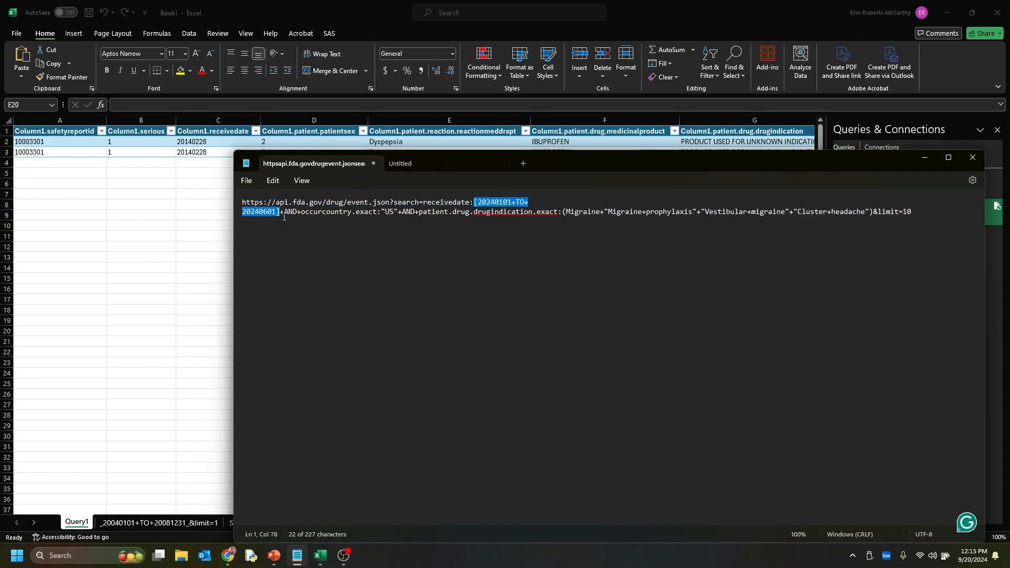
left_click(475, 203)
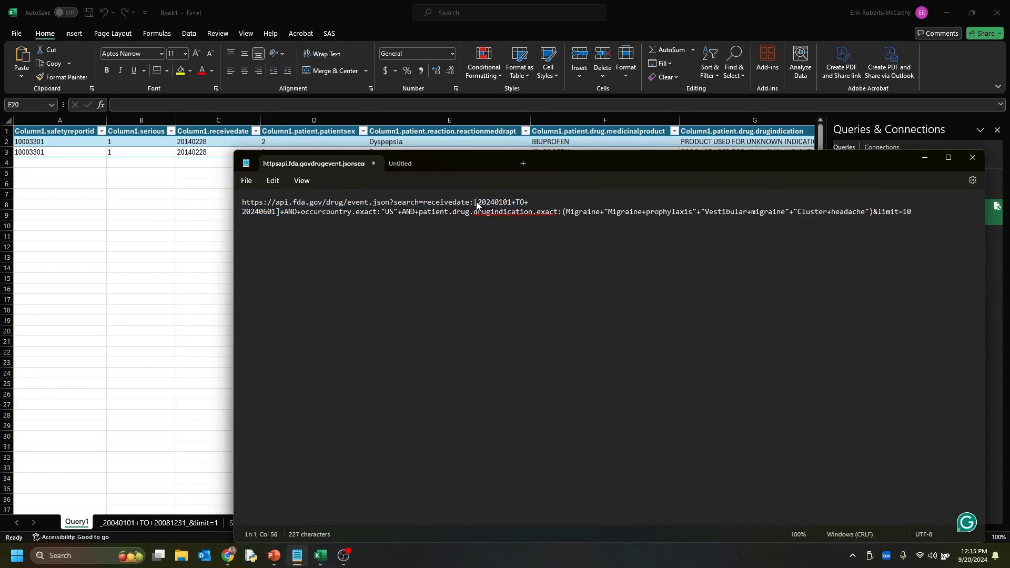
left_click_drag(470, 203, 422, 203)
left_click(477, 203)
left_click_drag(356, 213, 378, 214)
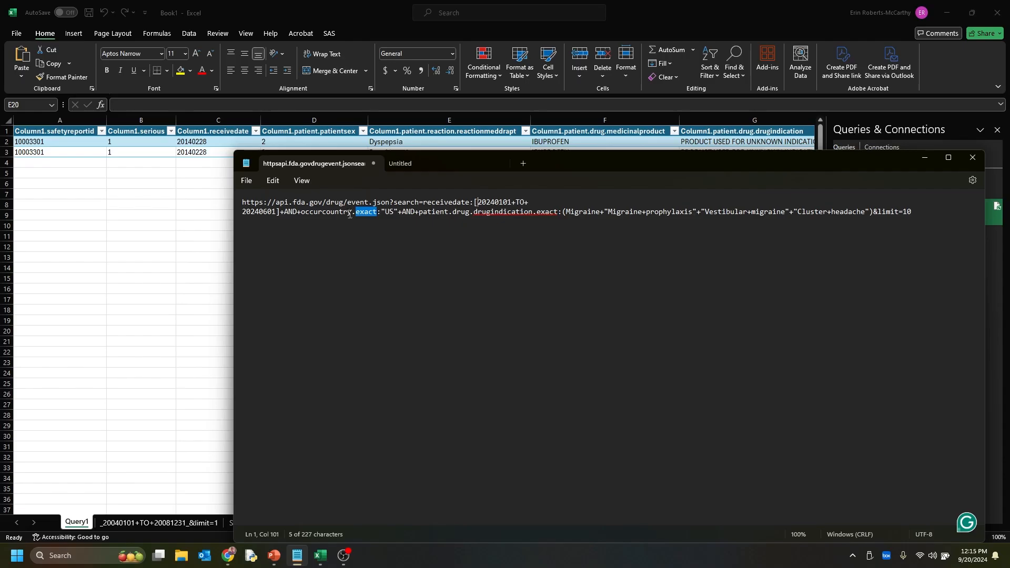
double_click(388, 213)
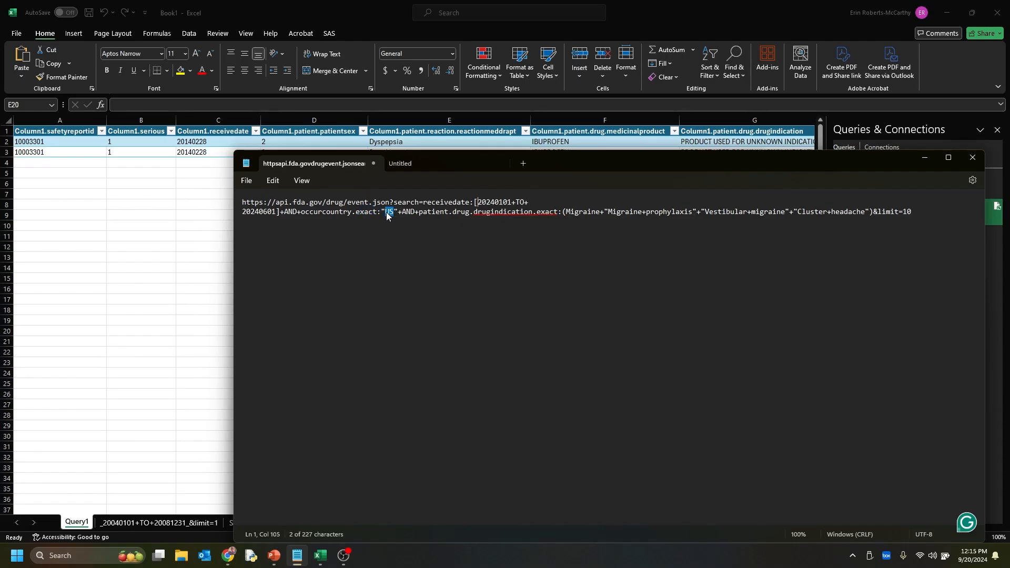
left_click(412, 214)
left_click_drag(605, 212, 696, 213)
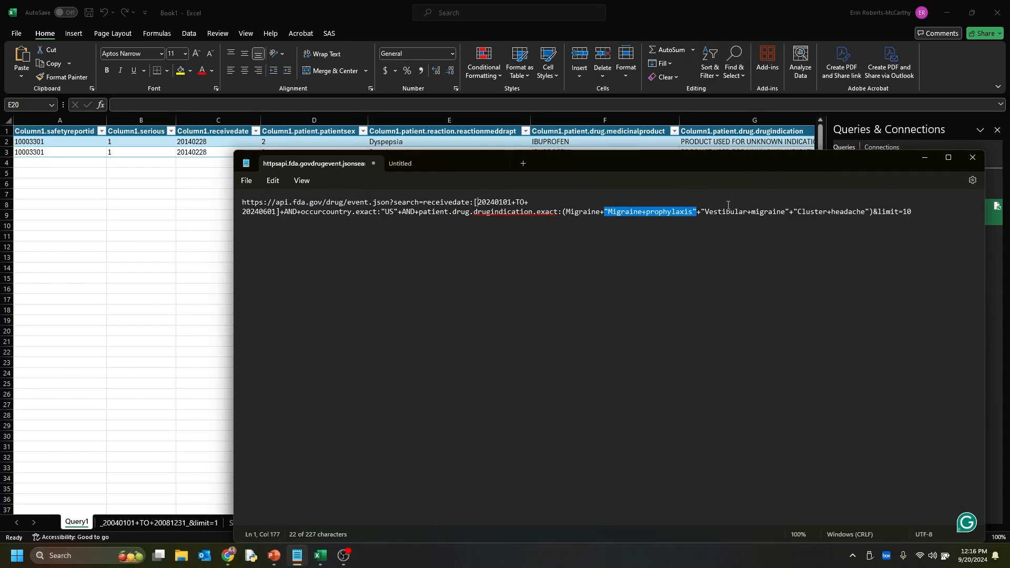
left_click(916, 213)
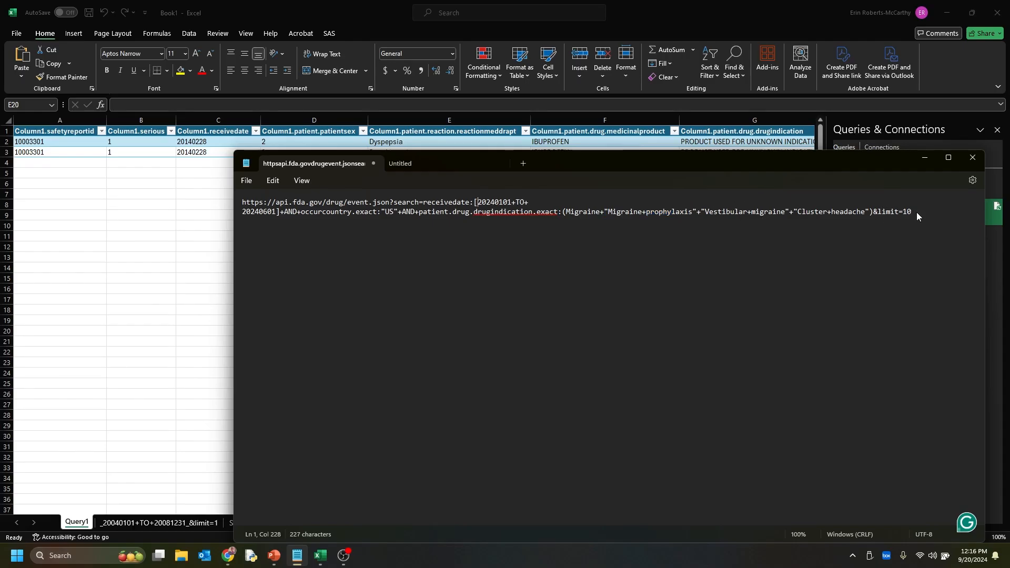
Copy the whole migraine query URL, run it in a new Chrome tab, and review the returned JSON records
left_click_drag(916, 213, 225, 206)
key("ctrl+c")
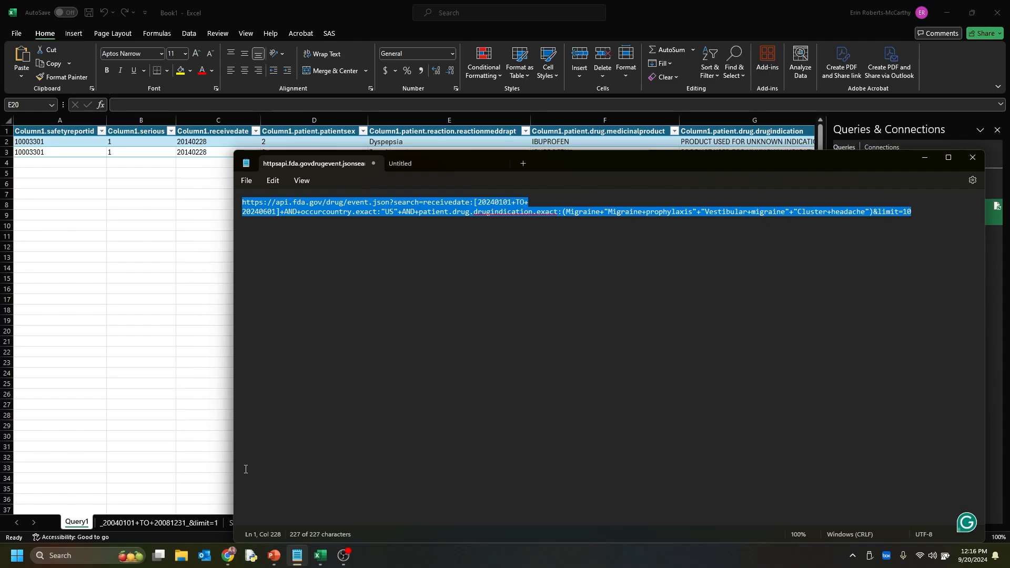
left_click(228, 557)
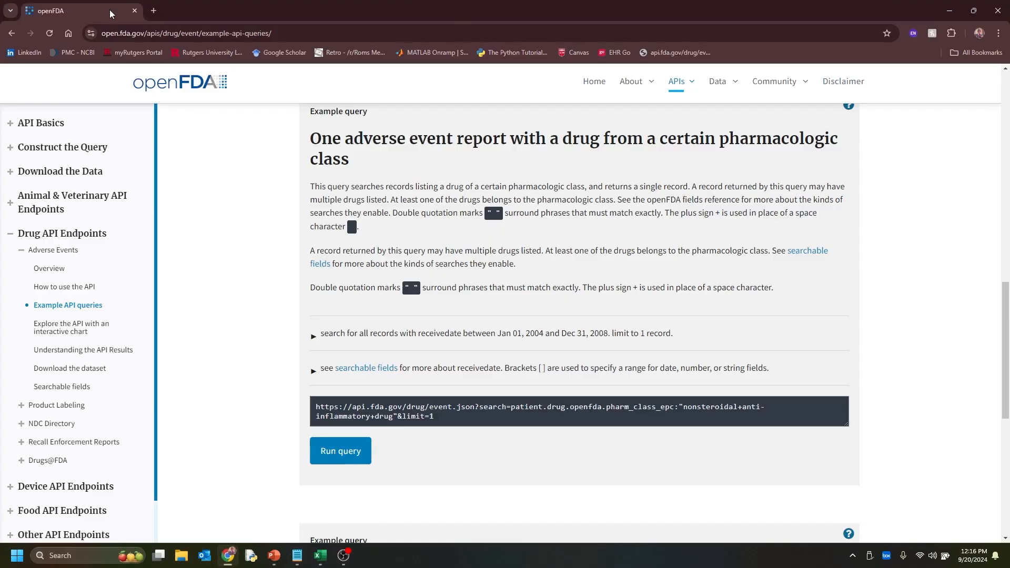
left_click(152, 10)
key("ctrl+v")
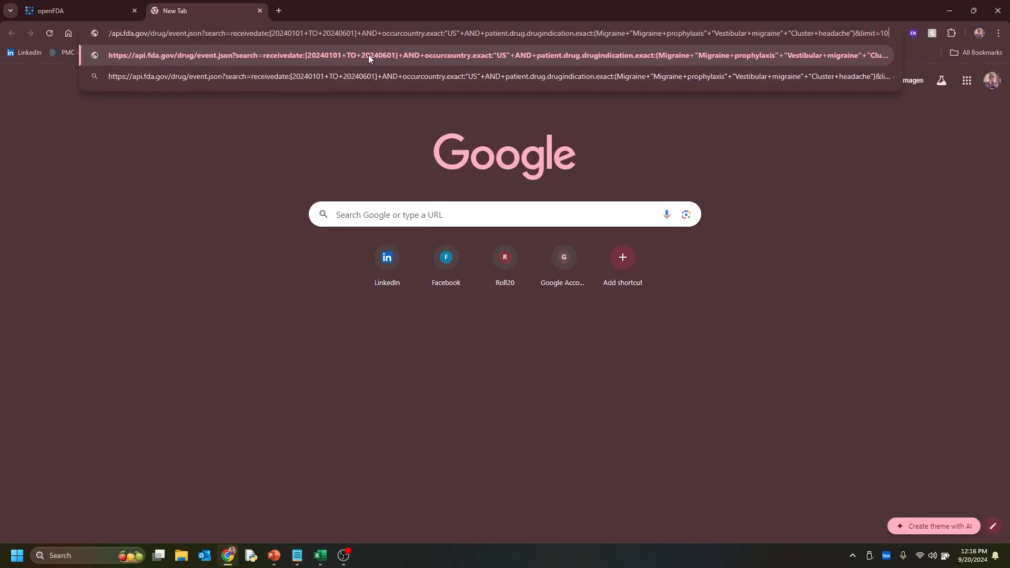
key("Return")
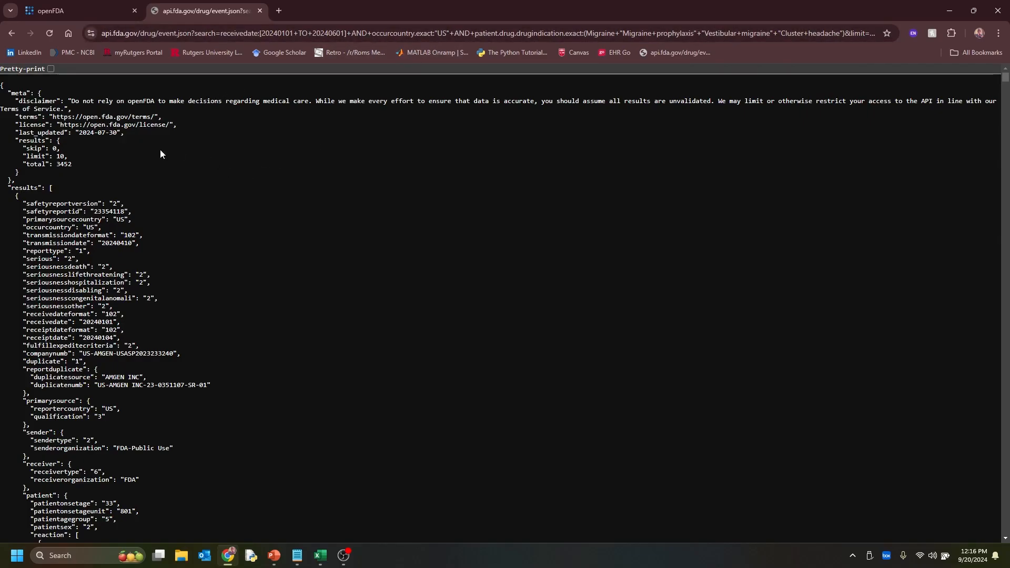
scroll(130, 259, "down", 14)
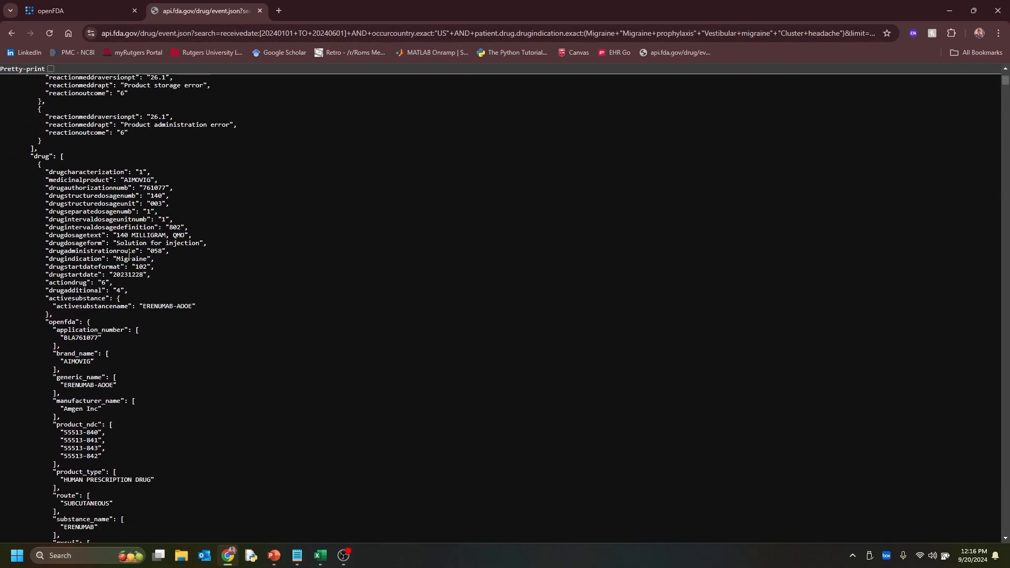
scroll(130, 259, "down", 14)
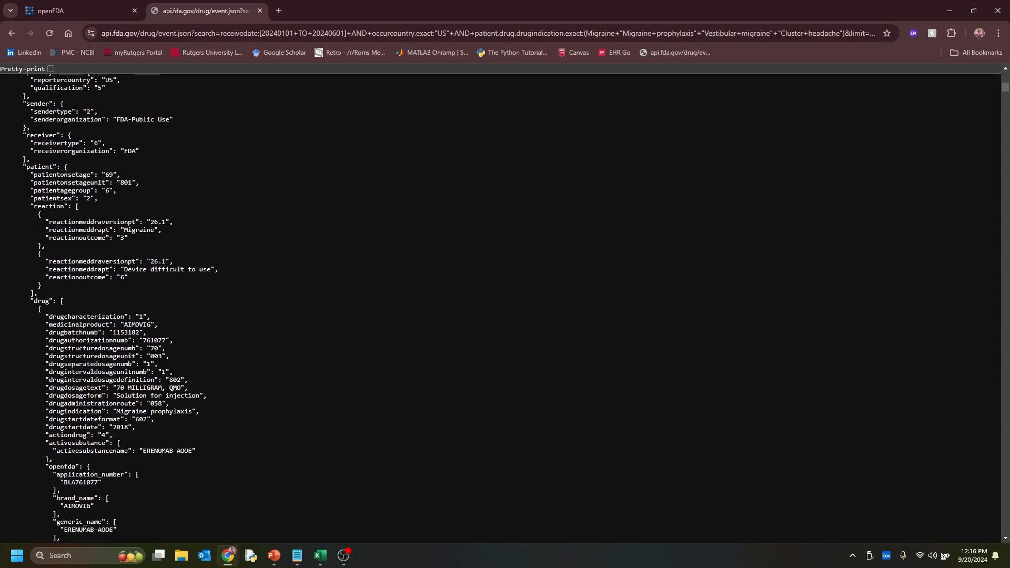
Switch back to Excel and import the copied migraine query URL as a basic web data source
key("alt+Tab")
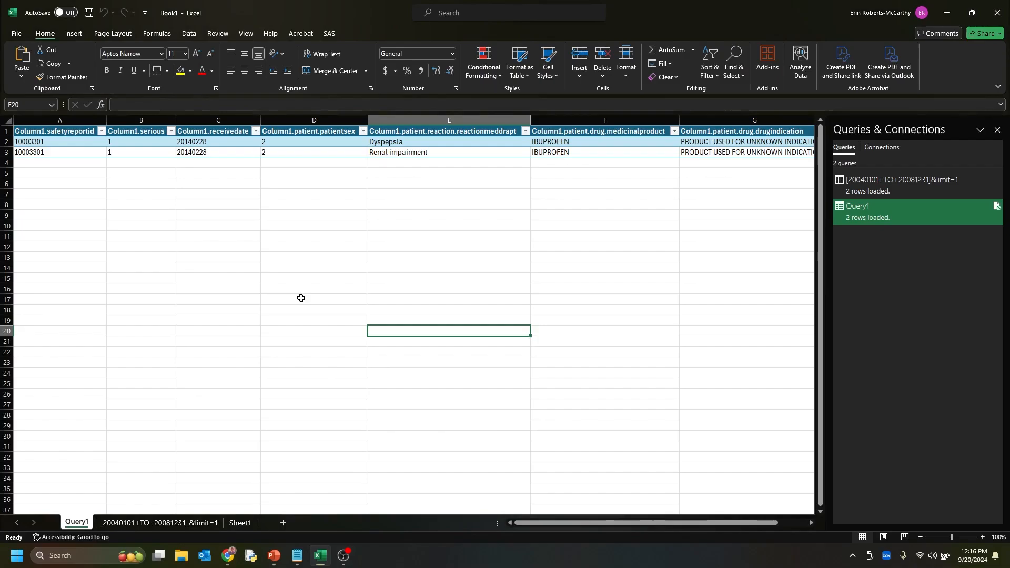
left_click(192, 36)
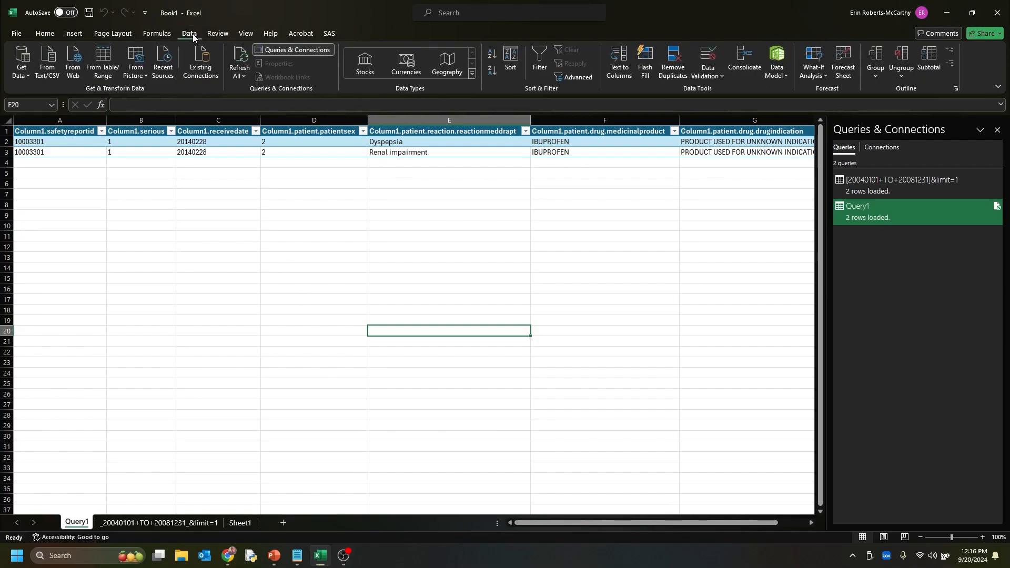
left_click(74, 66)
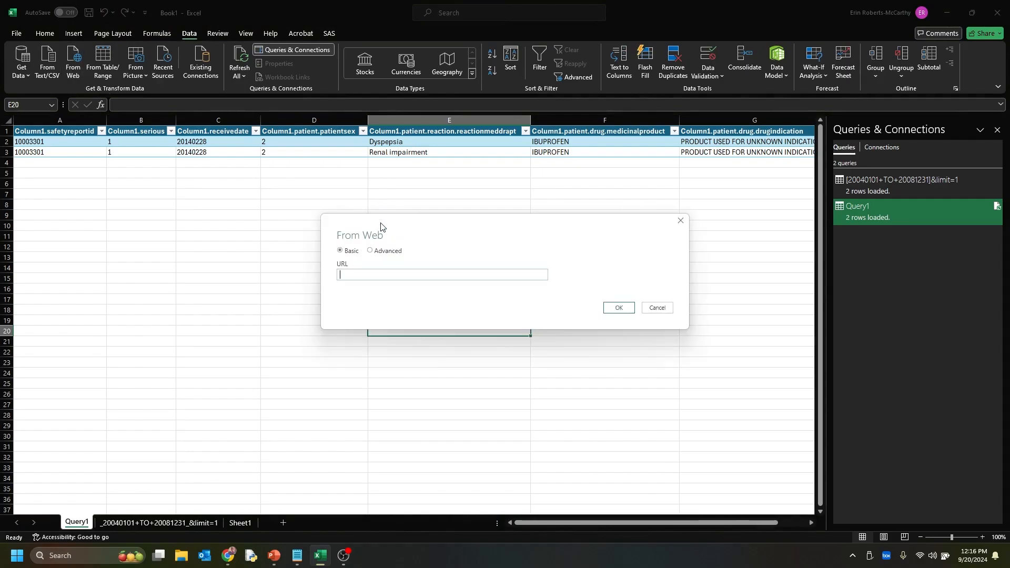
right_click(394, 276)
left_click(437, 327)
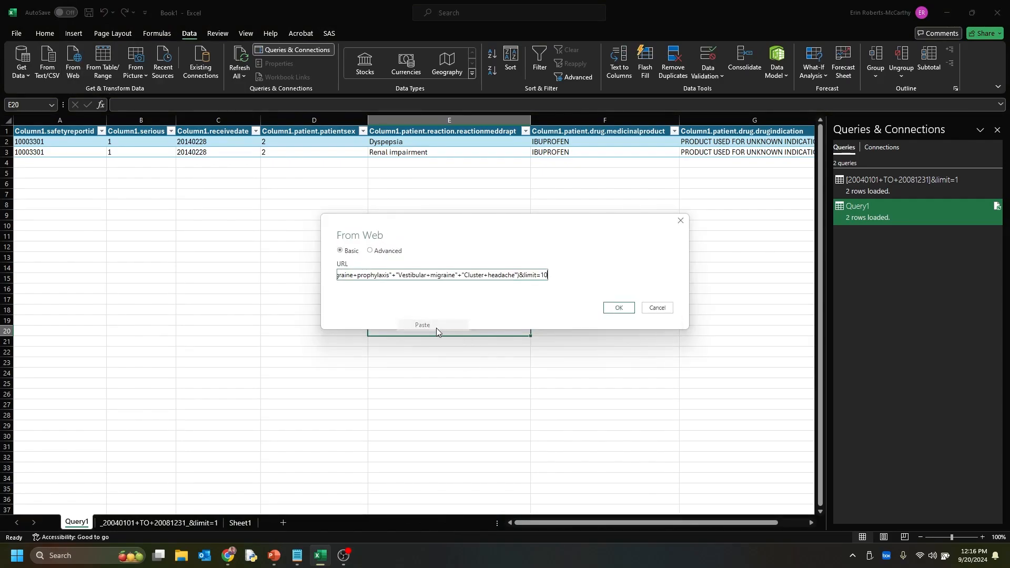
left_click(612, 309)
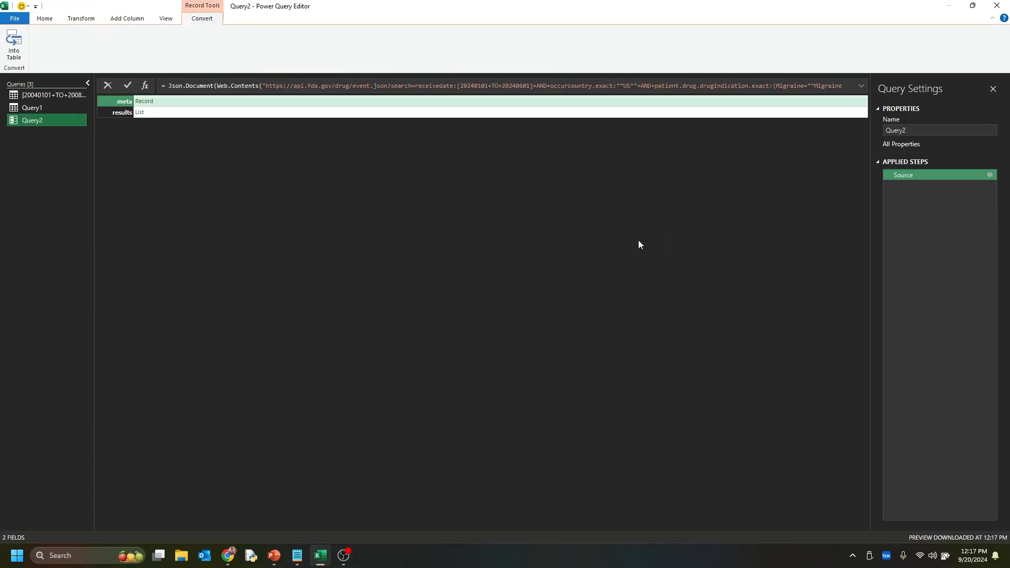
Open the query's results list and convert it to a table with no delimiter and extra columns shown as errors
left_click(141, 113)
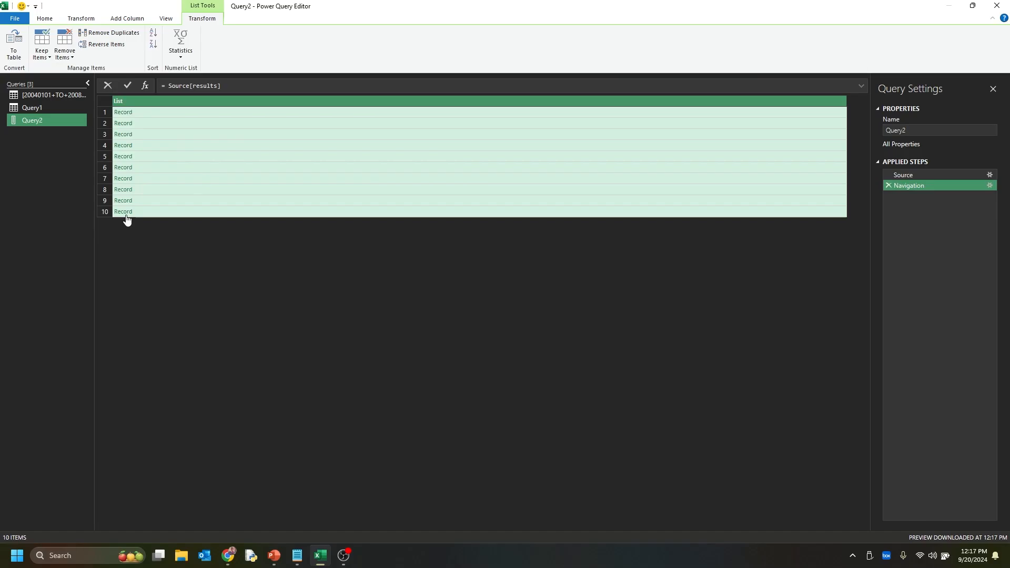
left_click(14, 45)
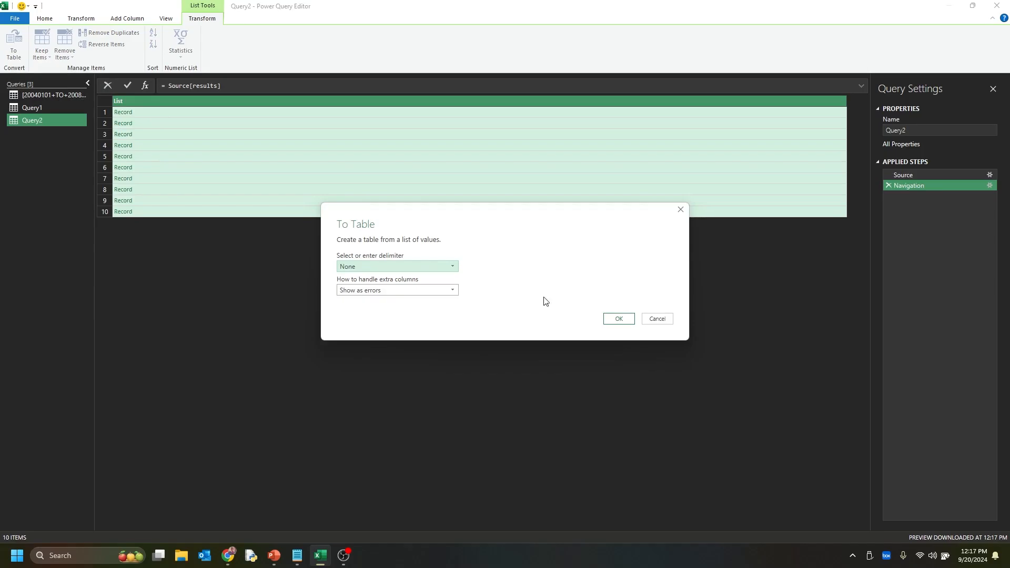
left_click(614, 319)
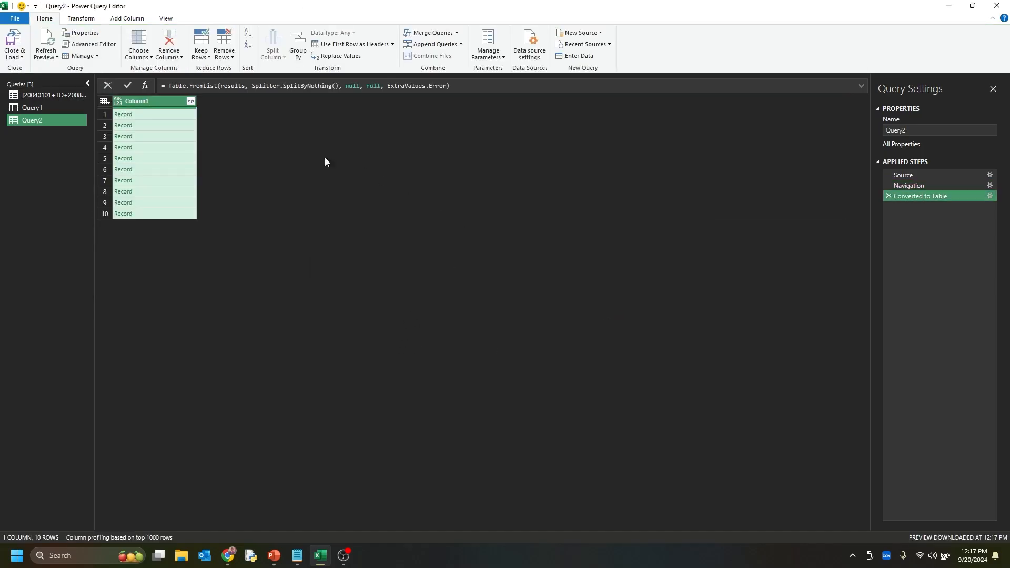
Expand Column1 to only the safetyreportid, occurcountry, serious, seriousnesshospitalization, receivedate and patient fields, keeping the column name prefix
left_click(190, 100)
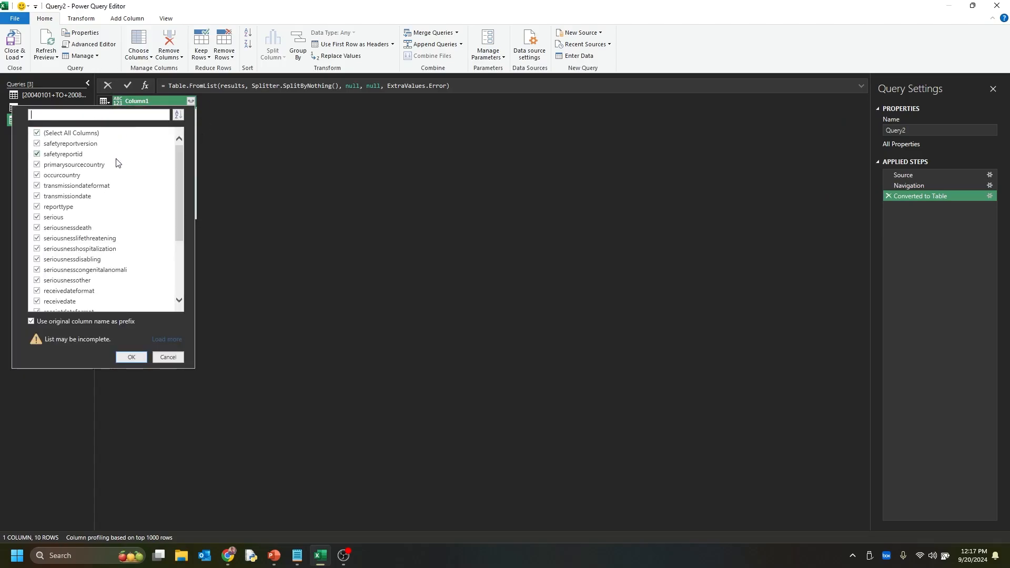
left_click(65, 136)
left_click(68, 175)
left_click(37, 217)
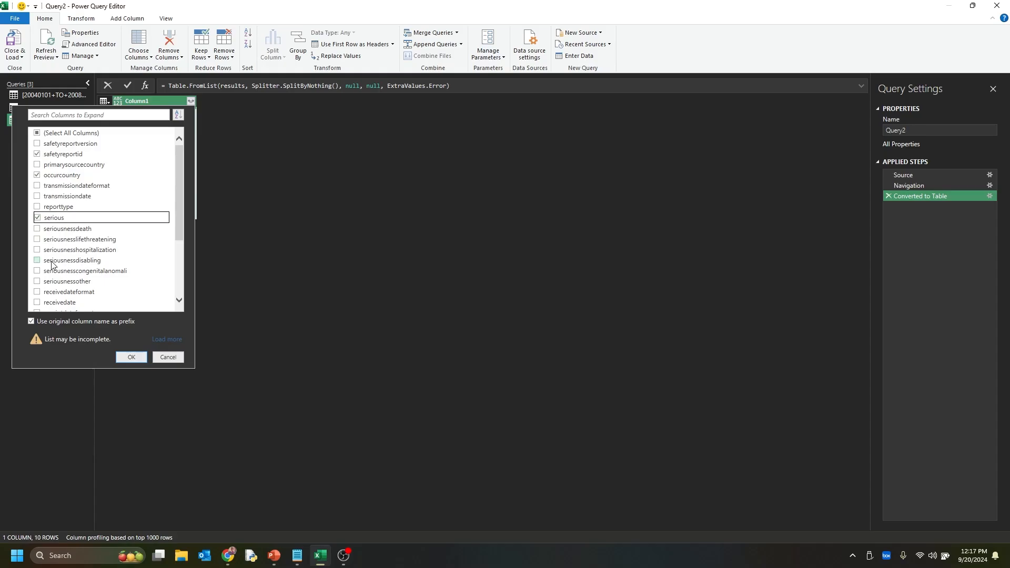
scroll(52, 263, "down", 1)
scroll(52, 264, "down", 2)
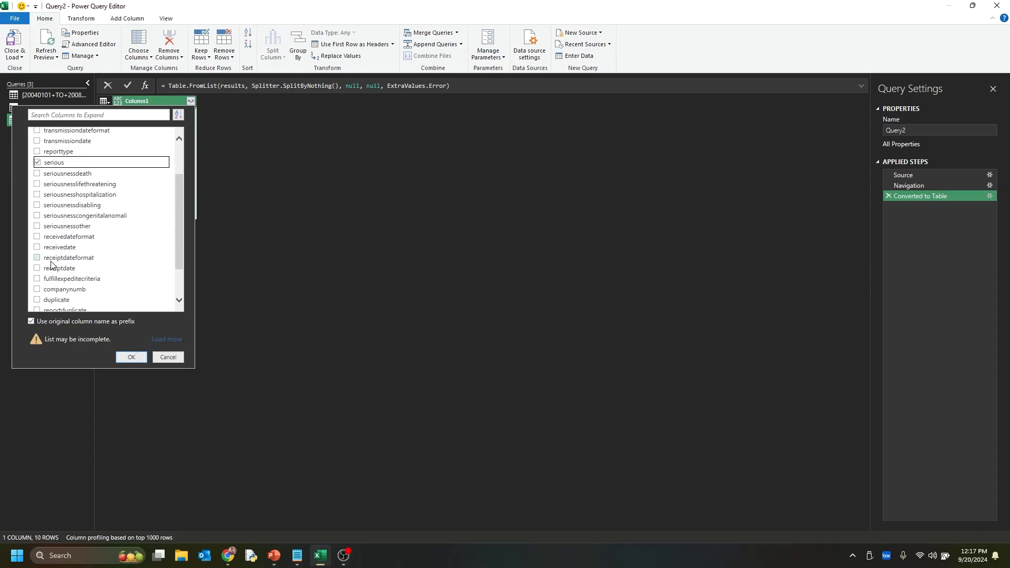
left_click(37, 194)
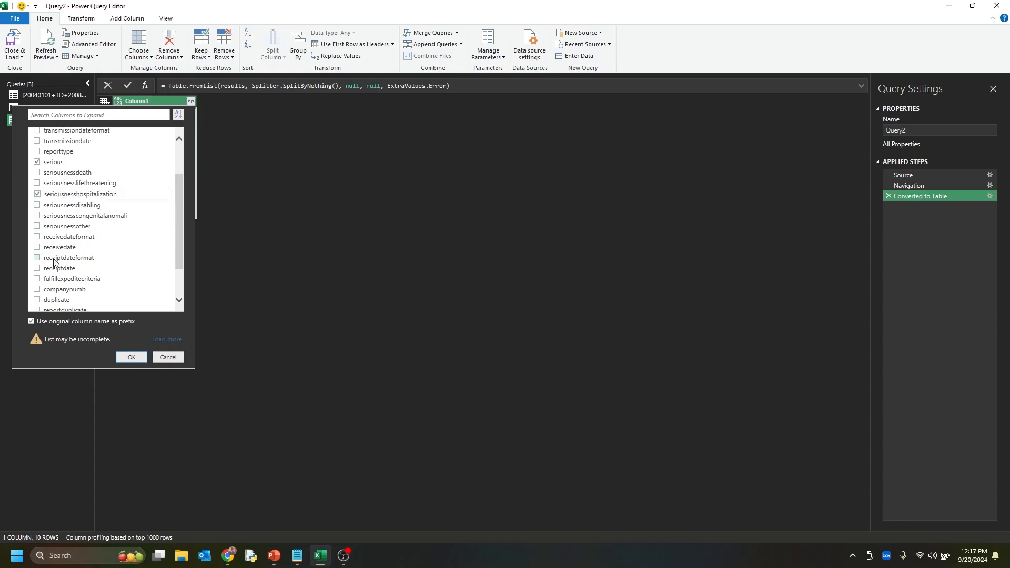
left_click(37, 247)
scroll(59, 263, "down", 2)
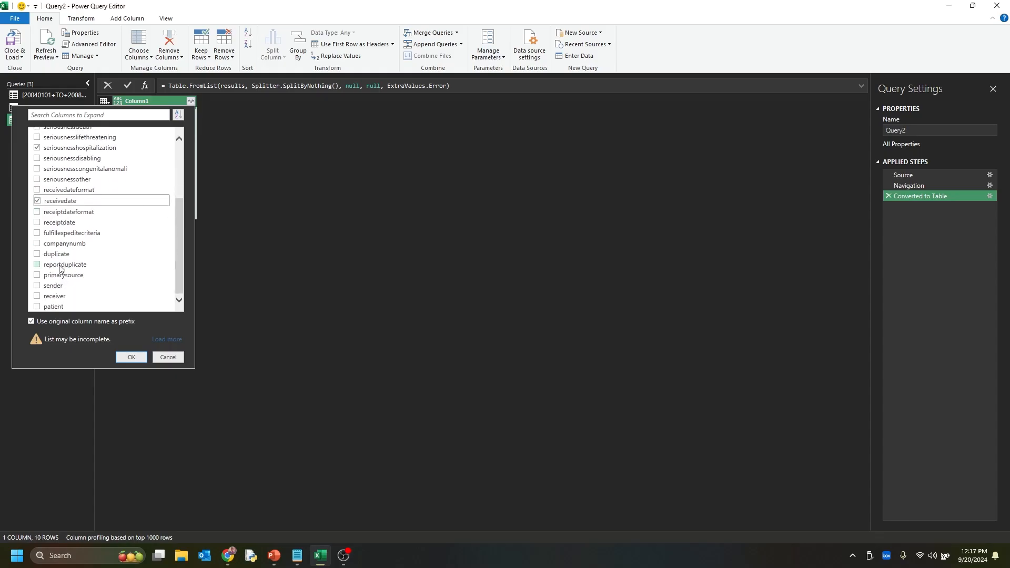
left_click(37, 307)
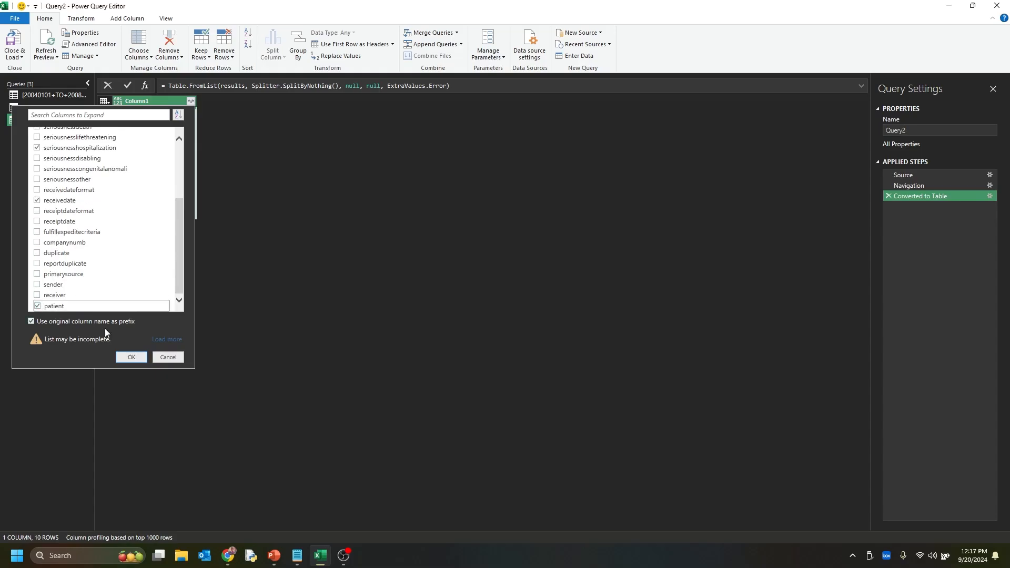
left_click(131, 357)
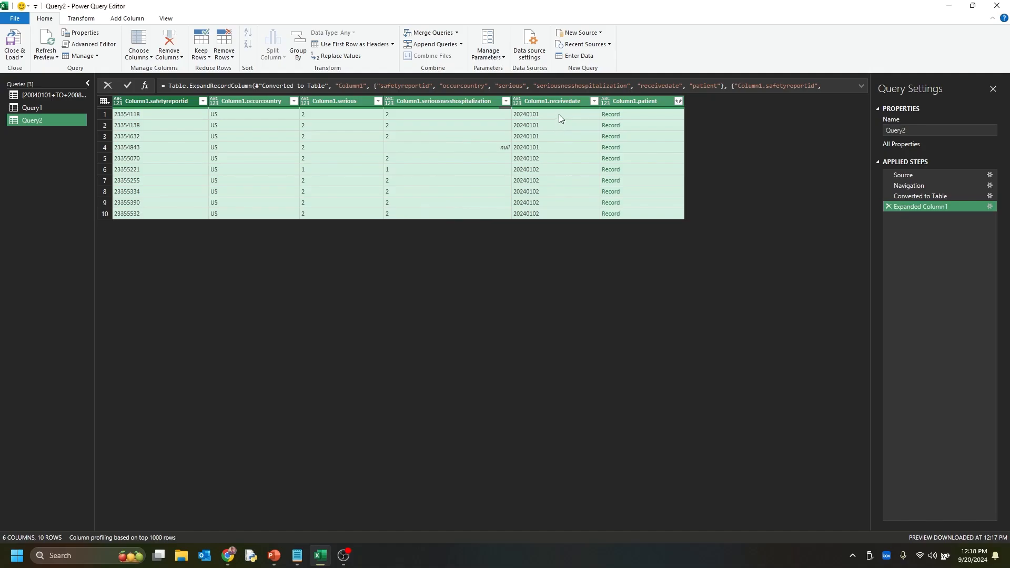
Expand the patient records to the patientonsetage, patientsex, reaction and drug fields only
left_click(682, 102)
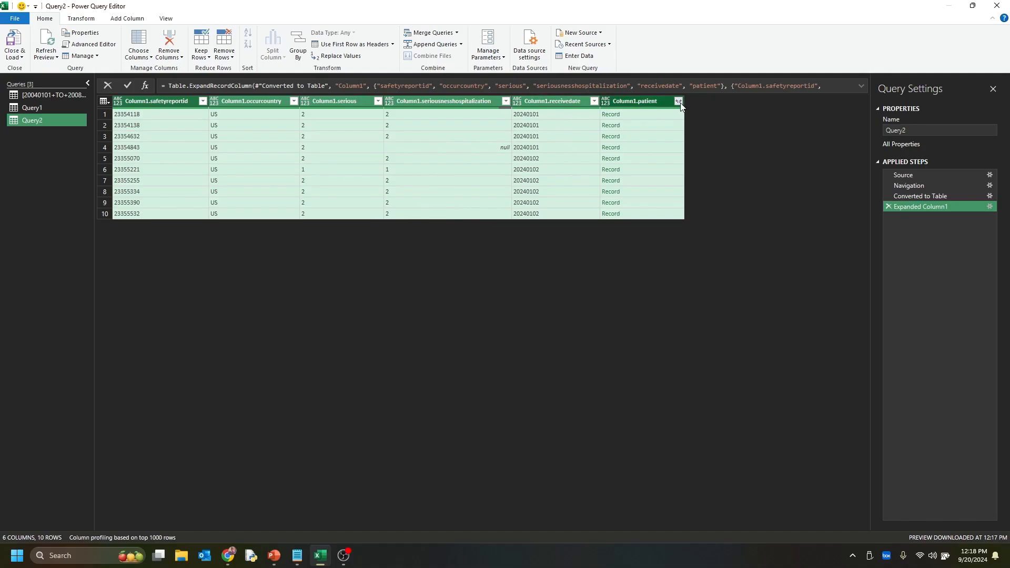
left_click(571, 134)
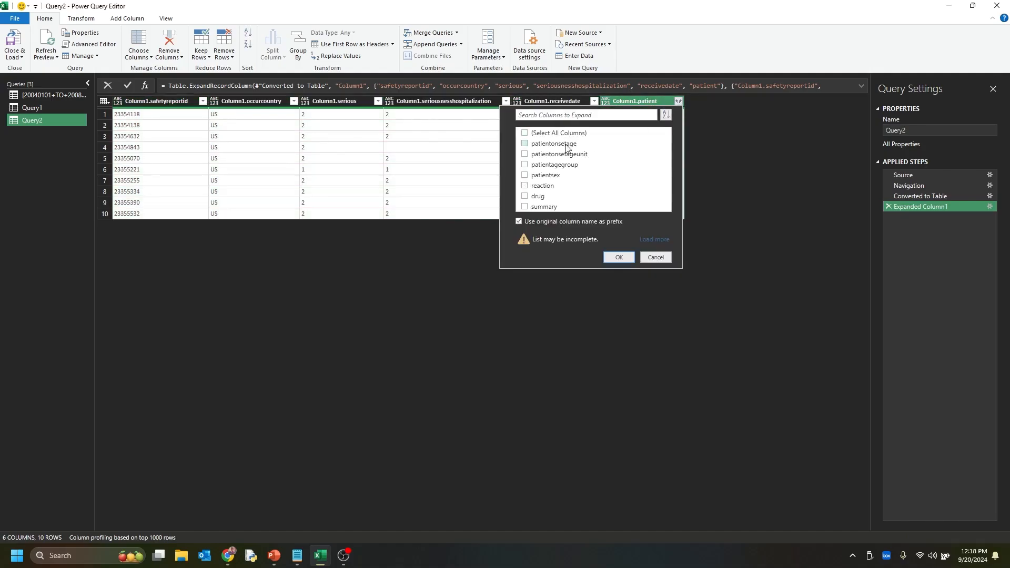
left_click(543, 196)
left_click(613, 259)
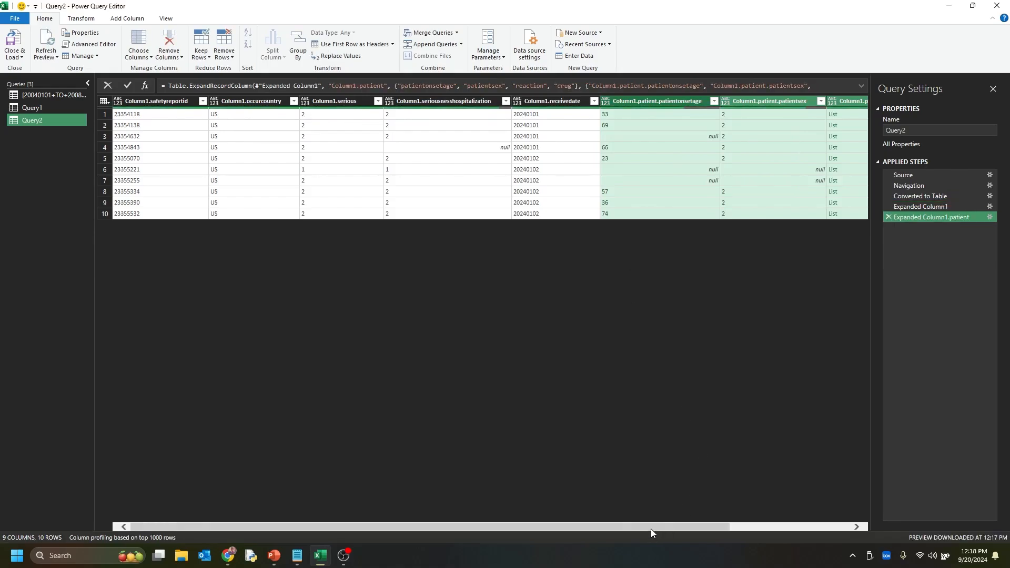
Expand the migraine query's patient reaction list to new rows, and its records to only the reactionmeddrapt field
left_click_drag(651, 526, 771, 526)
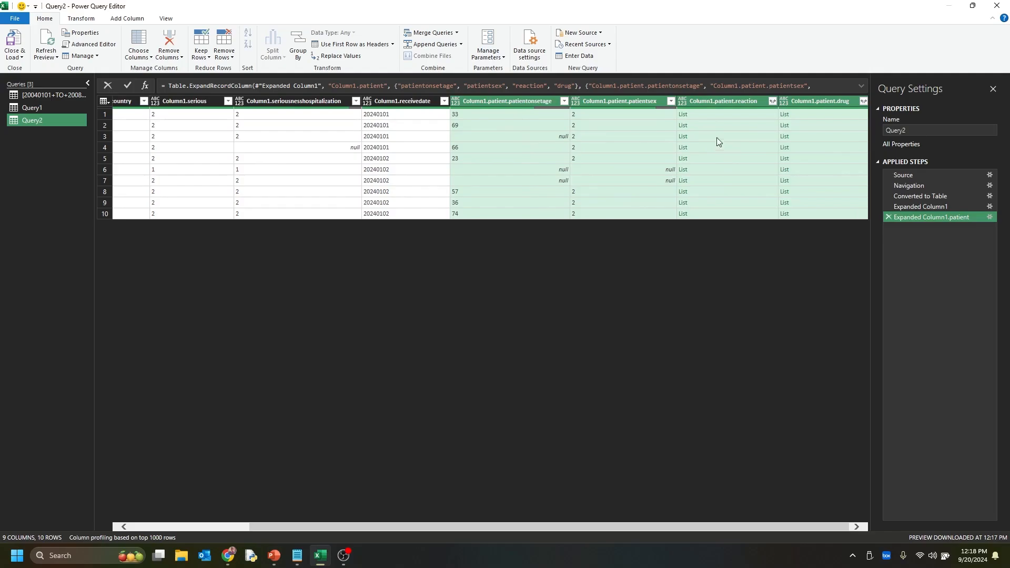
left_click(772, 102)
left_click(736, 115)
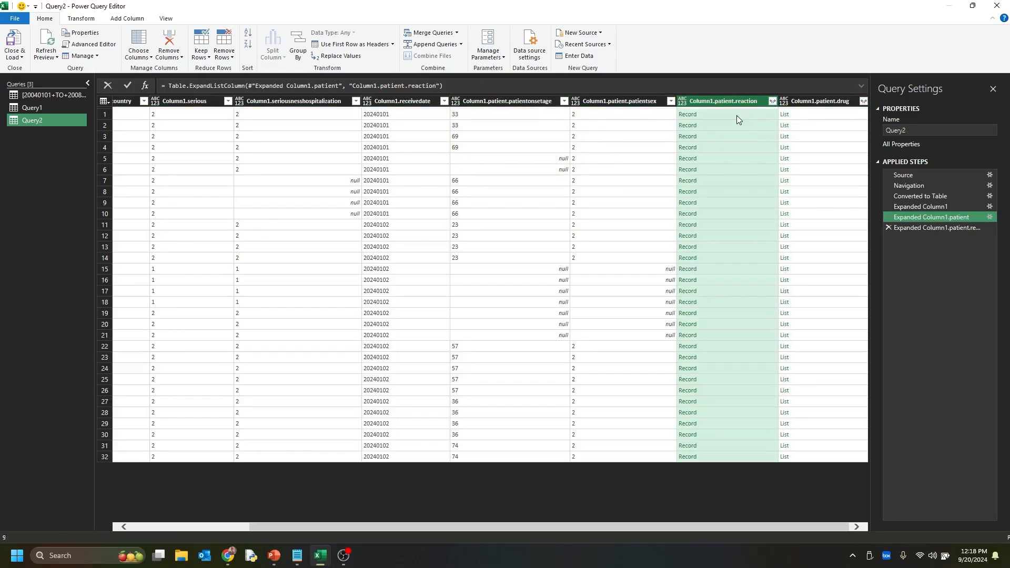
left_click(772, 101)
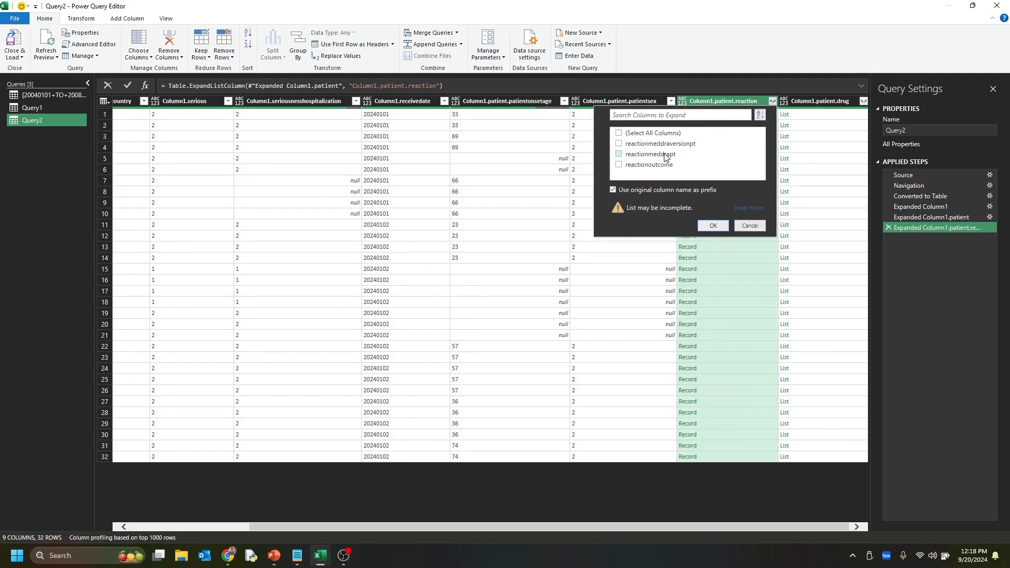
left_click(664, 155)
left_click(712, 223)
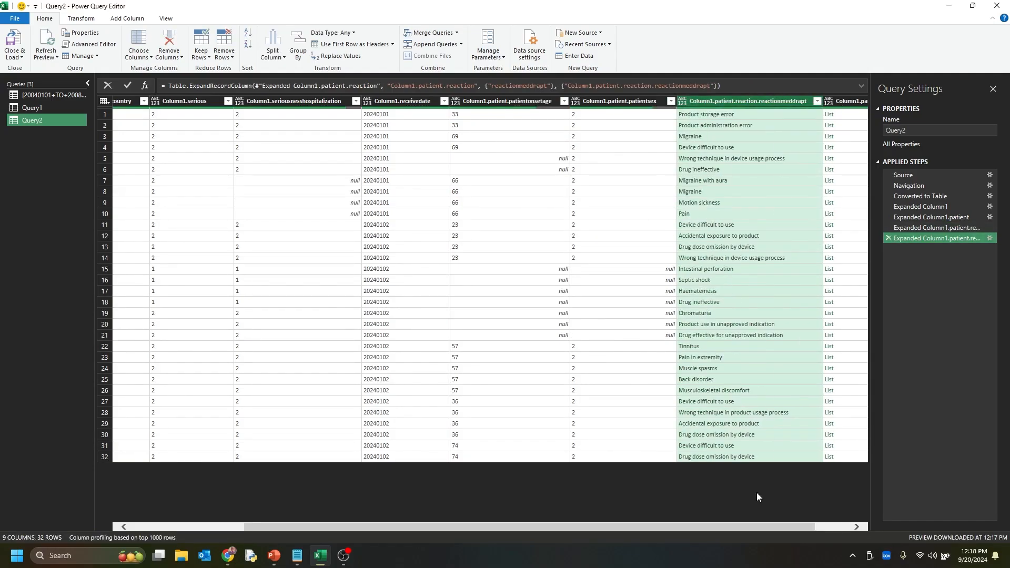
Expand the migraine query's patient drug list to new rows, and its records to only the medicinalproduct and drugindication fields
left_click_drag(753, 526, 789, 526)
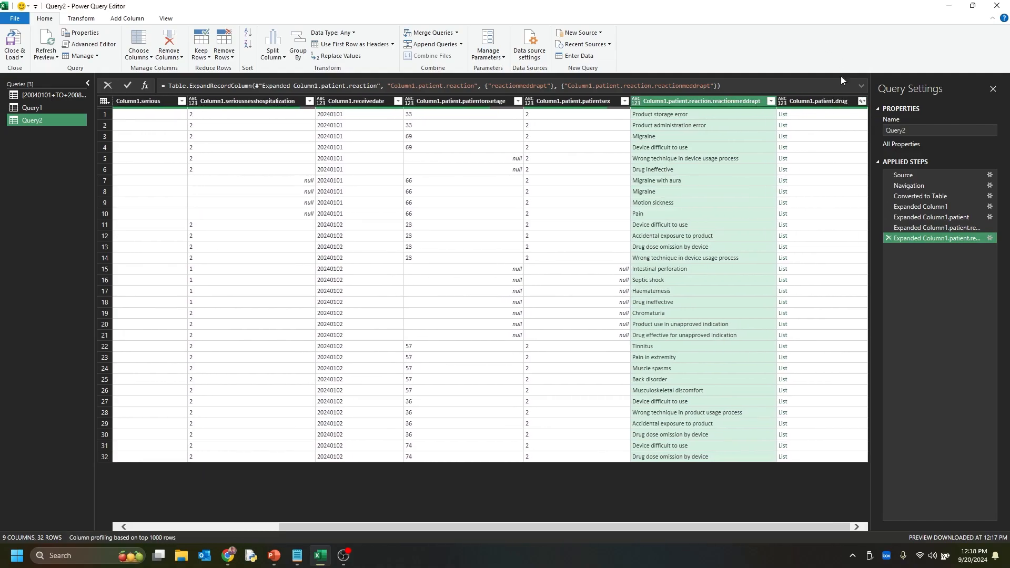
left_click(861, 101)
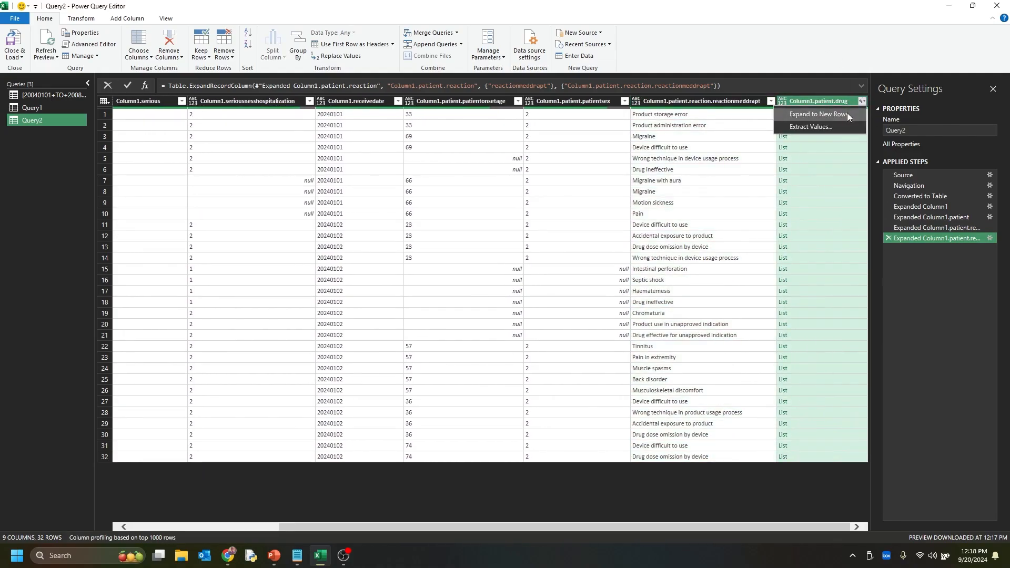
left_click(847, 113)
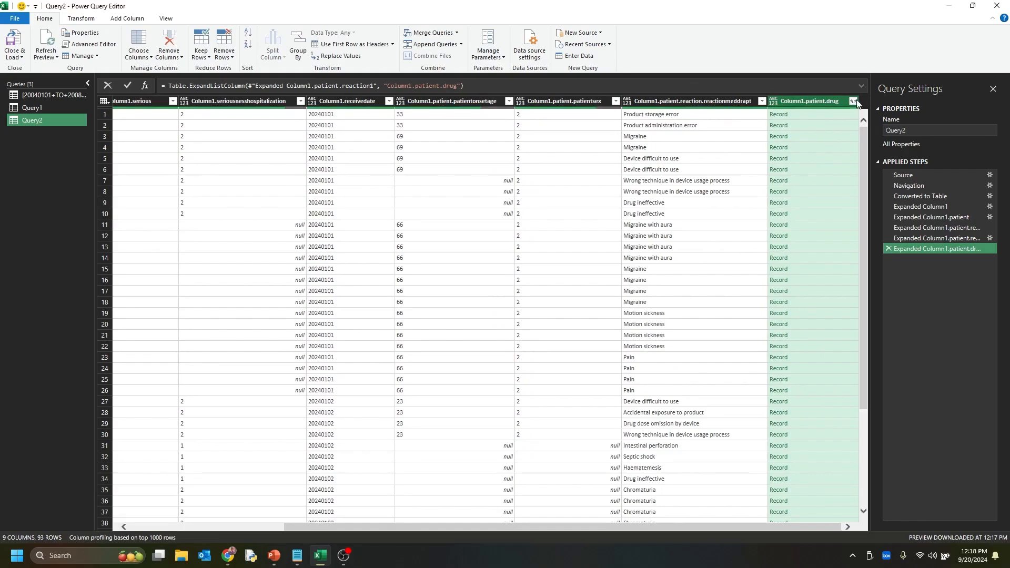
left_click(853, 101)
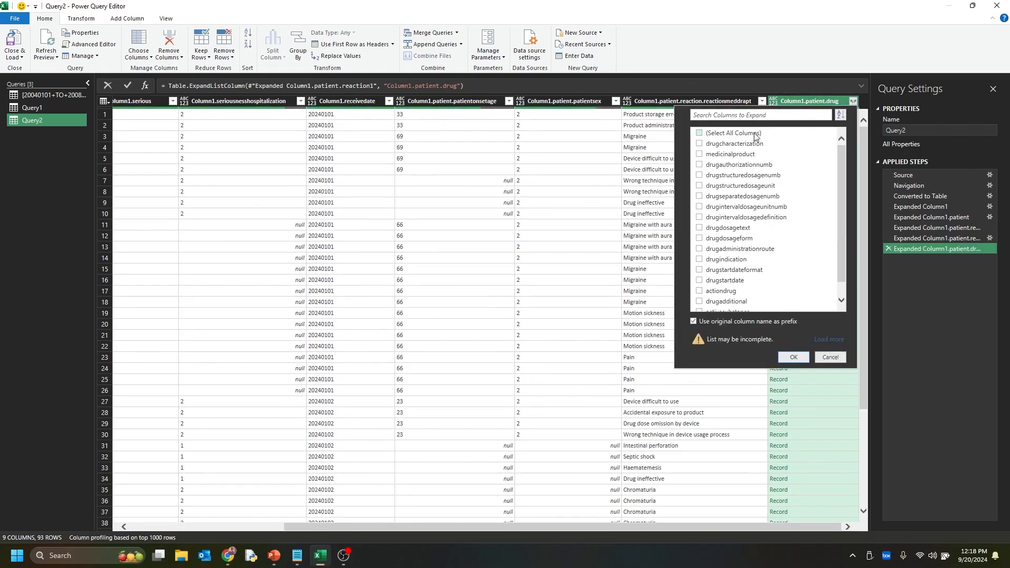
left_click(751, 157)
scroll(713, 259, "down", 1)
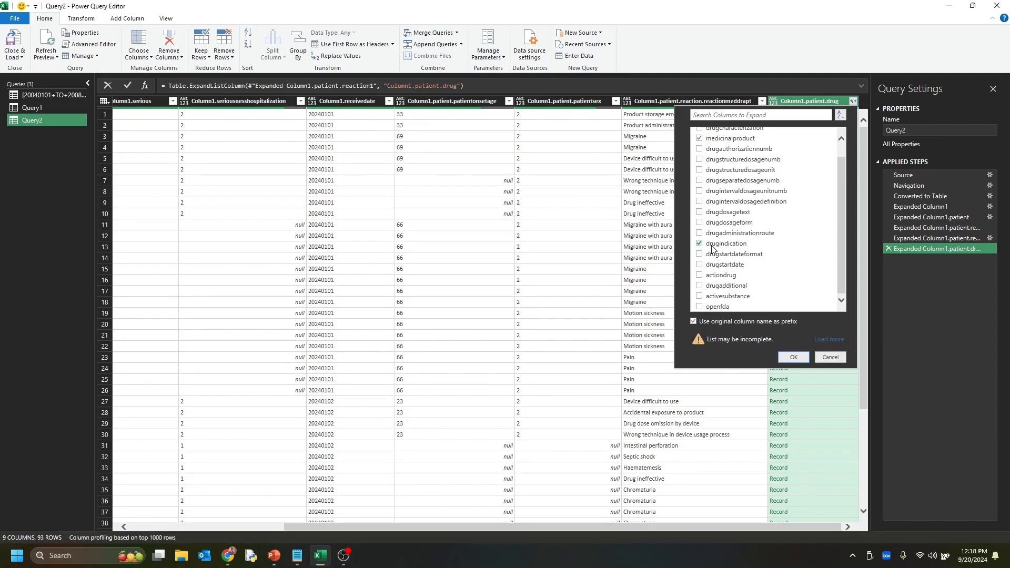
left_click(793, 357)
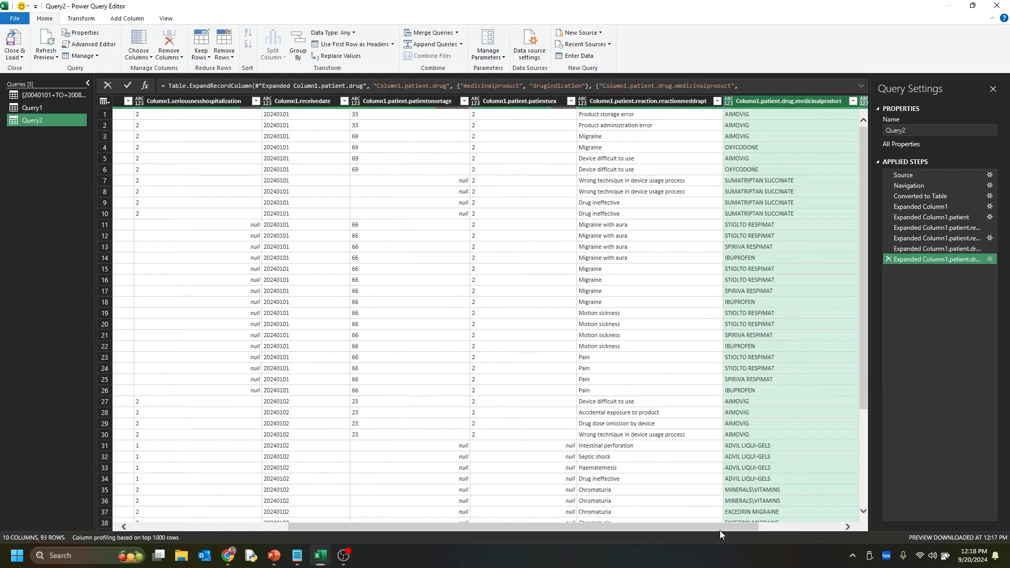
Load the expanded Query2 into a worksheet and hide the list of workbook queries
left_click_drag(719, 530, 584, 529)
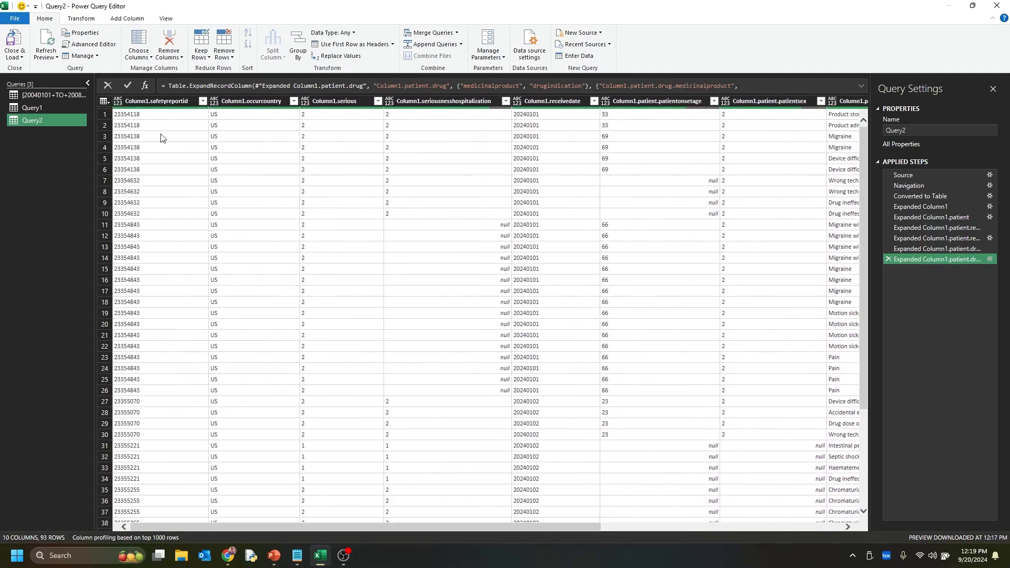
left_click(27, 42)
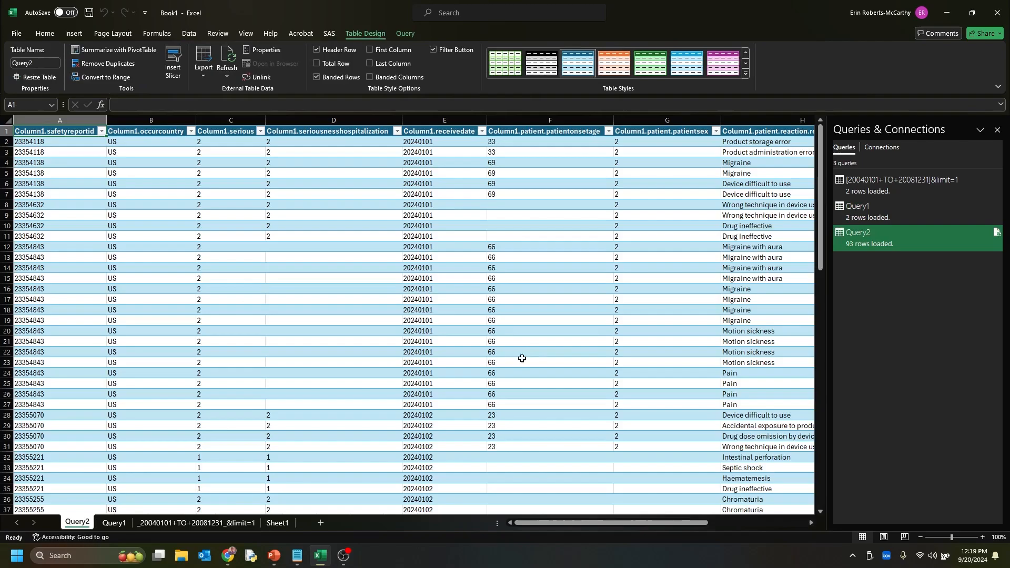
left_click(997, 130)
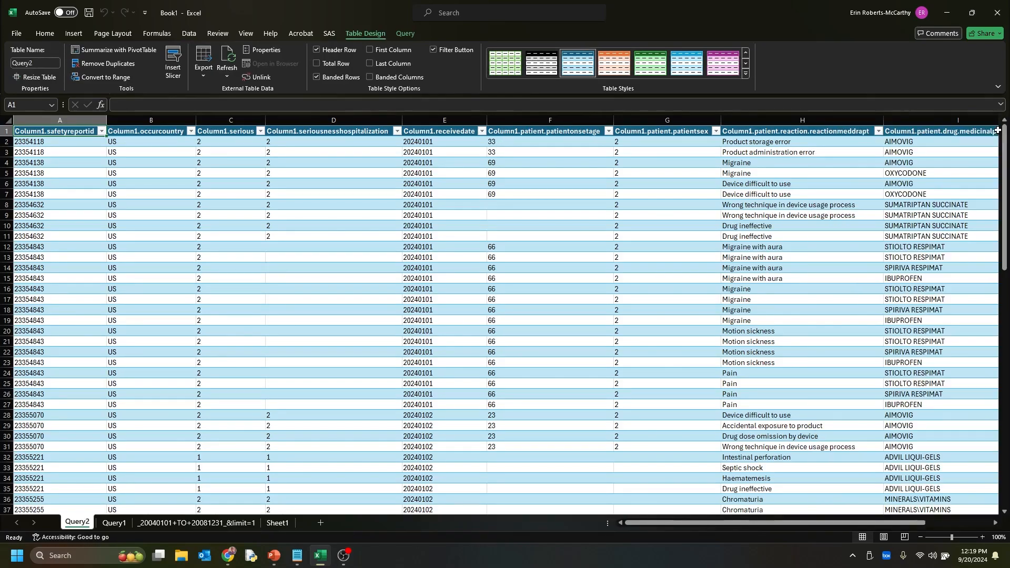
Examine the reports in rows 2 to 7, comparing how reactions, medicinal products and drug indications repeat across each report's rows
left_click(4, 140)
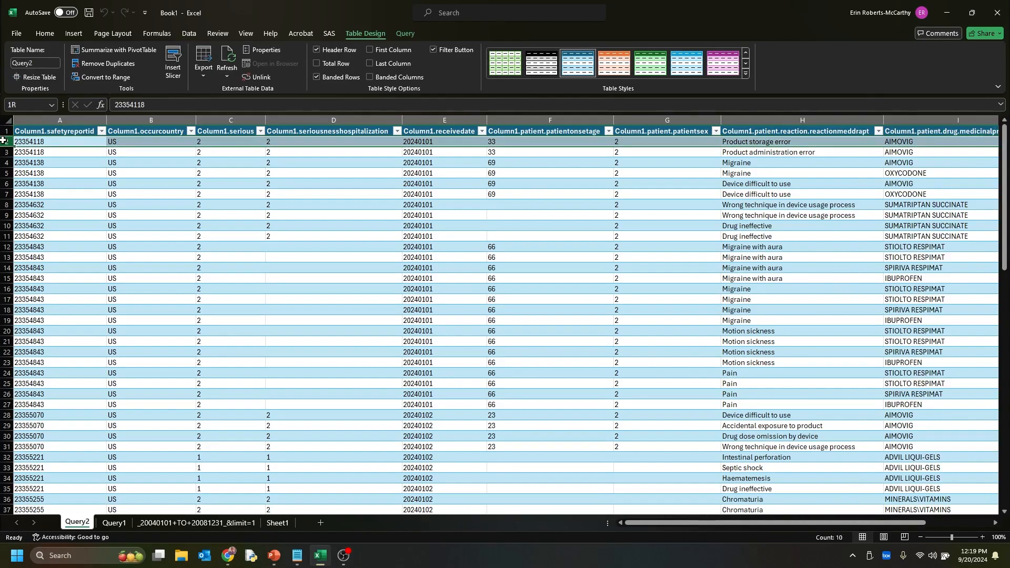
left_click_drag(4, 163, 4, 194)
left_click(4, 151)
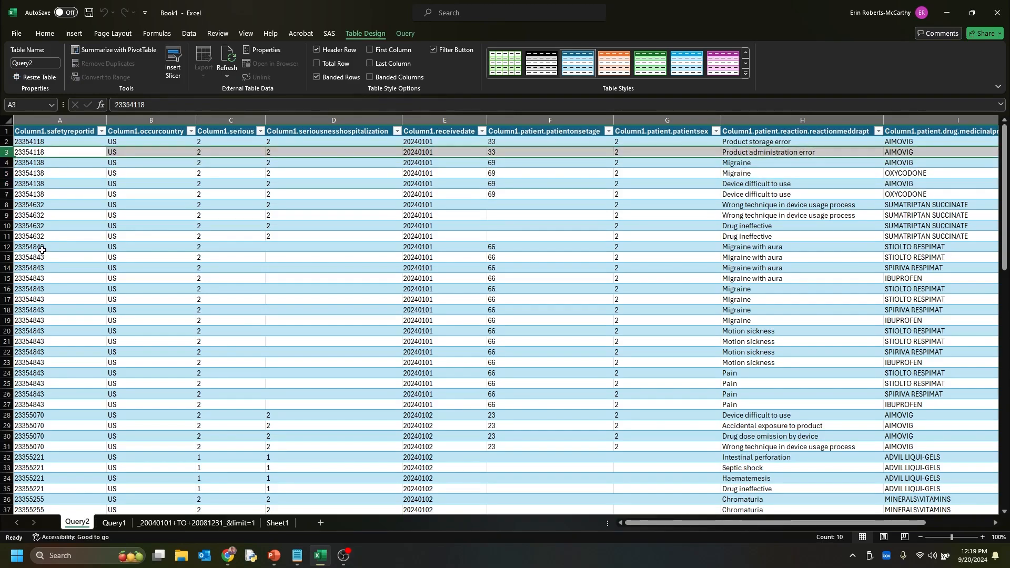
left_click(9, 163)
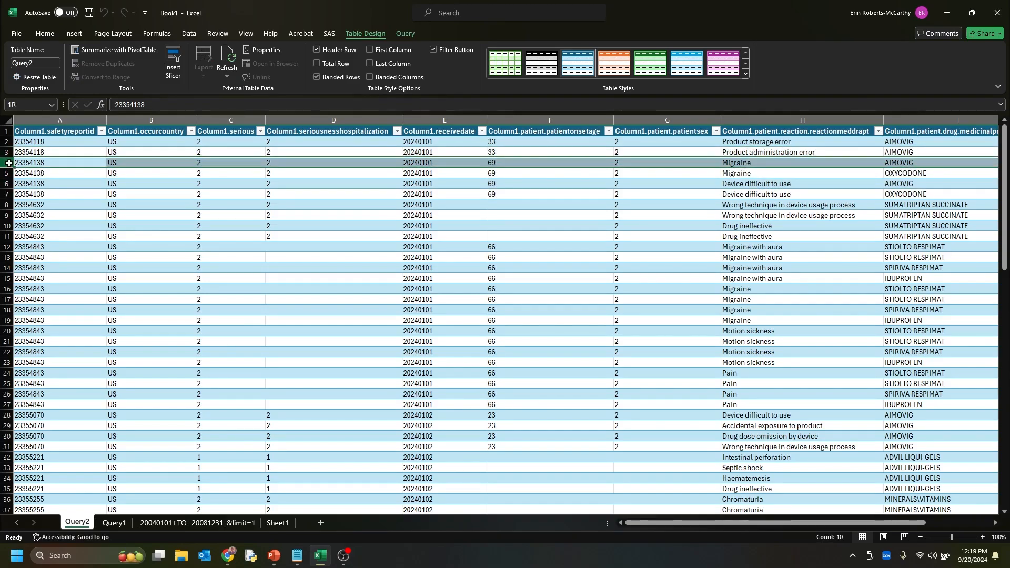
left_click_drag(9, 163, 9, 195)
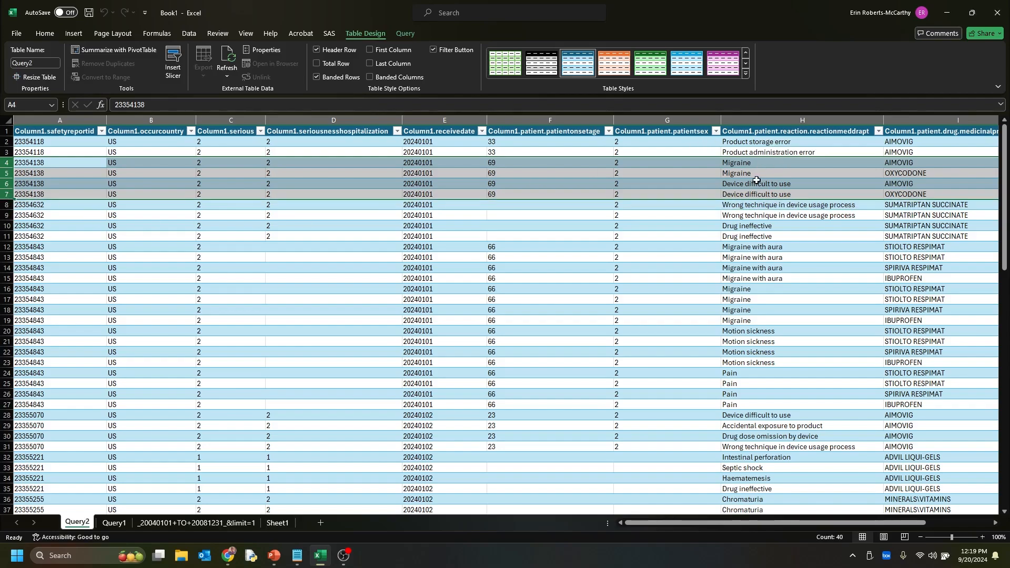
left_click_drag(831, 524, 912, 526)
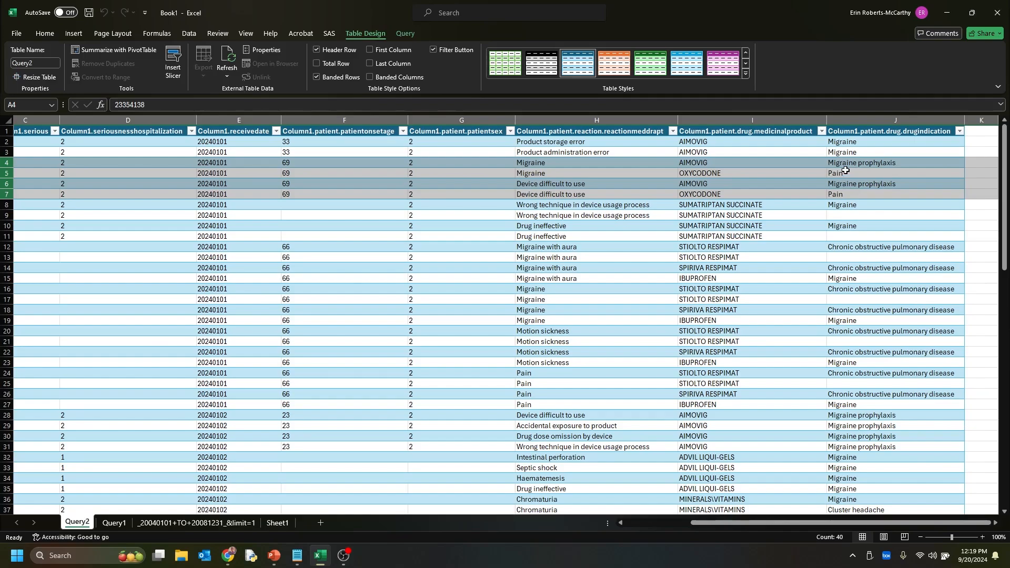
left_click(708, 164)
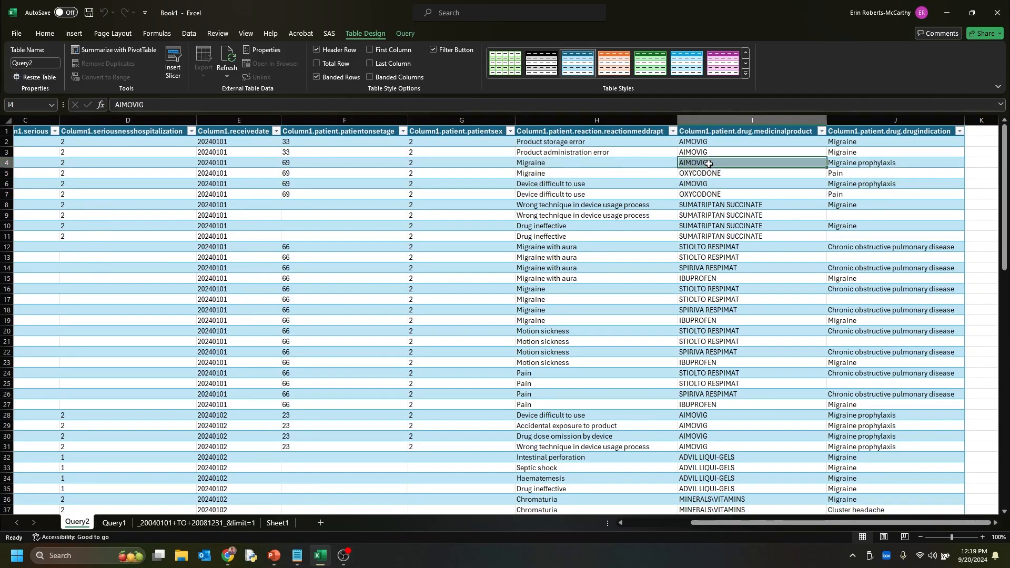
left_click(904, 164)
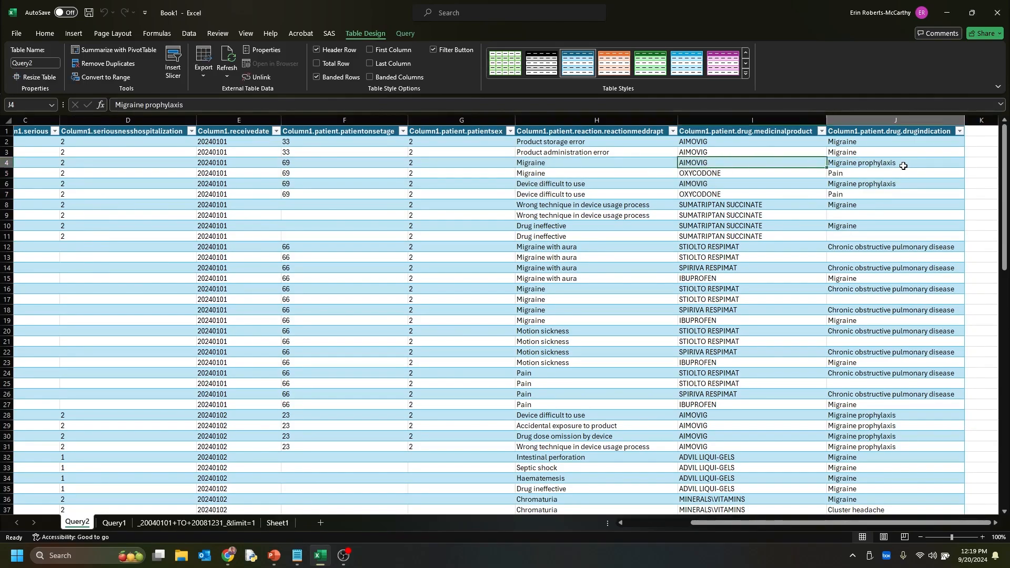
left_click(747, 174)
left_click(852, 176)
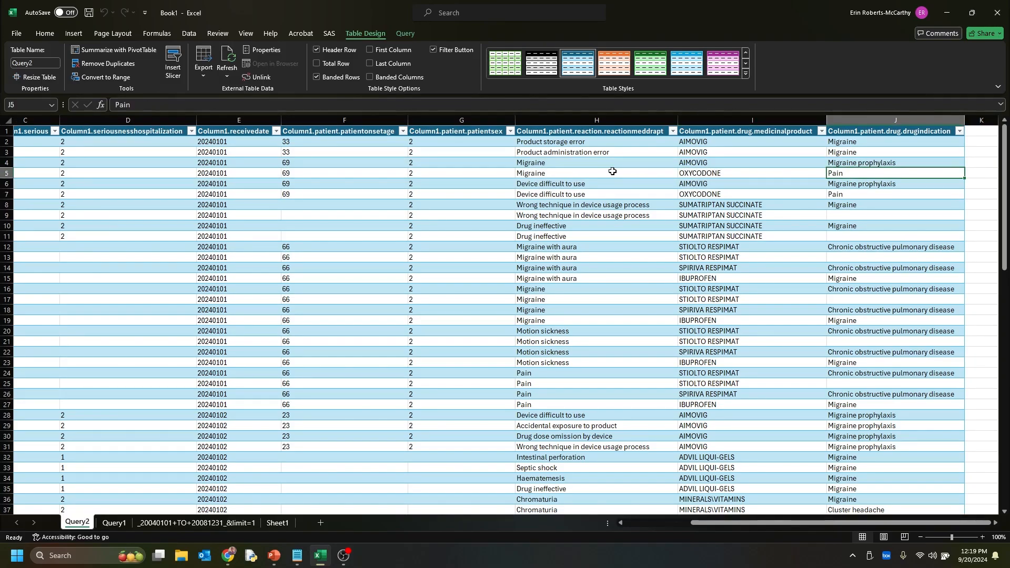
left_click_drag(578, 194, 581, 173)
left_click(551, 175)
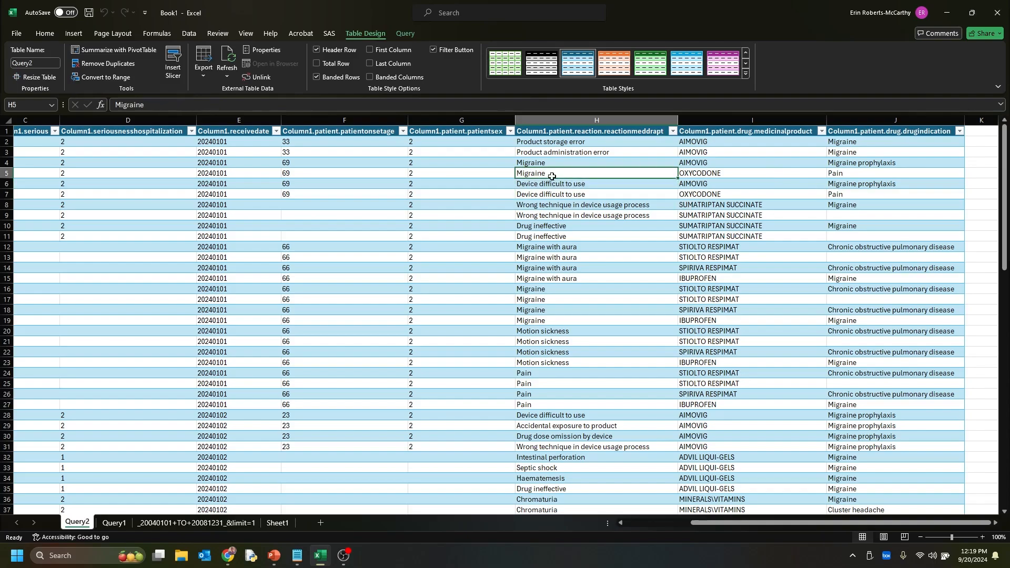
left_click(561, 195)
left_click_drag(562, 187, 561, 176)
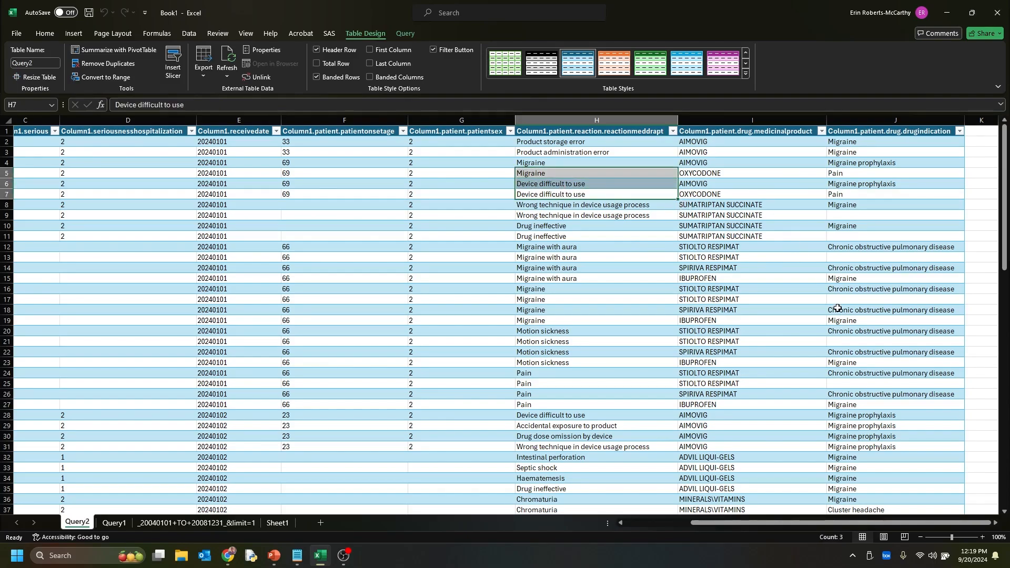
Examine rows 12 to 27 as one report, comparing its reactions, medicinal products and drug indications
left_click(853, 242)
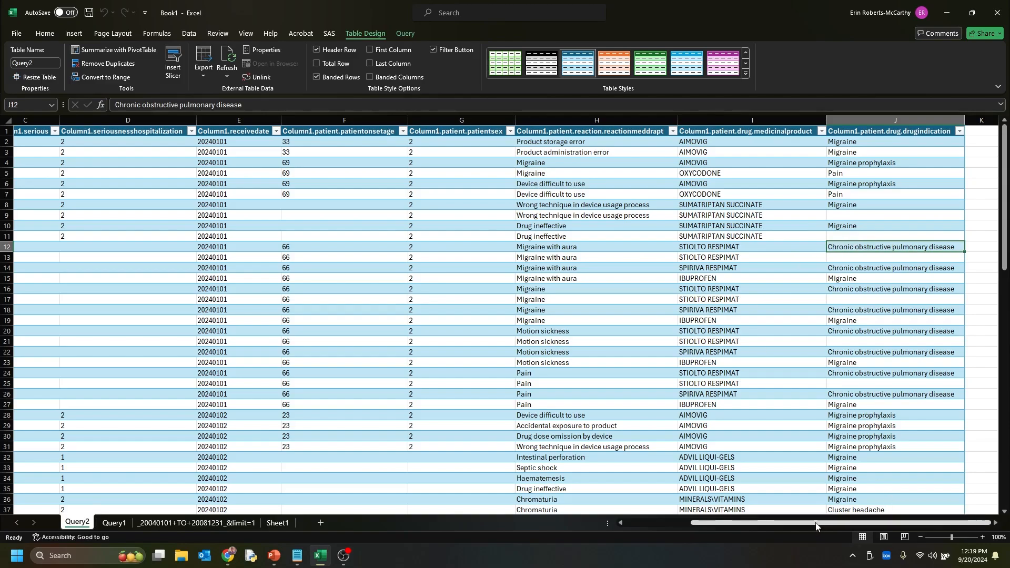
left_click_drag(818, 525, 670, 524)
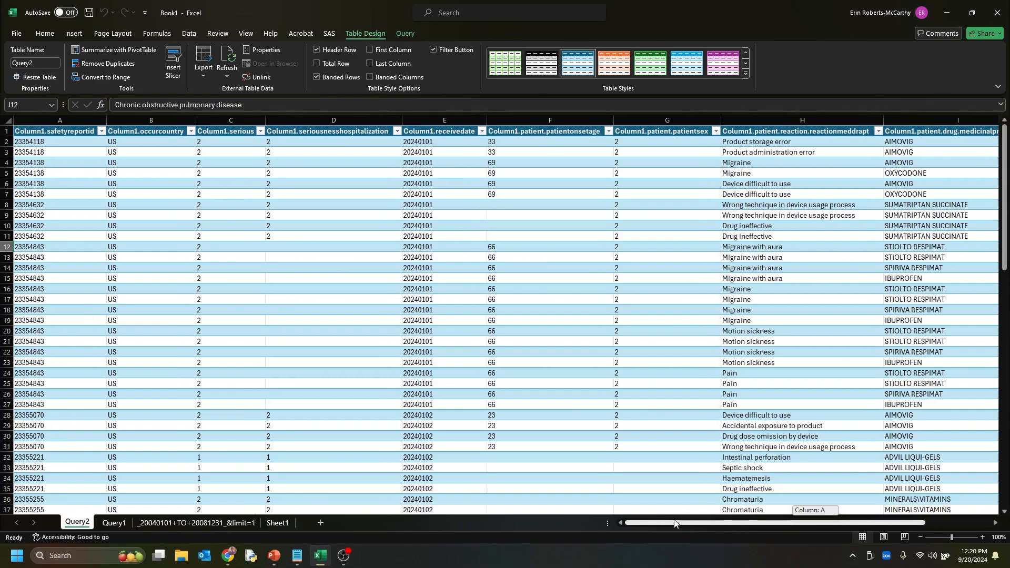
left_click_drag(8, 247, 12, 405)
left_click_drag(793, 526, 858, 526)
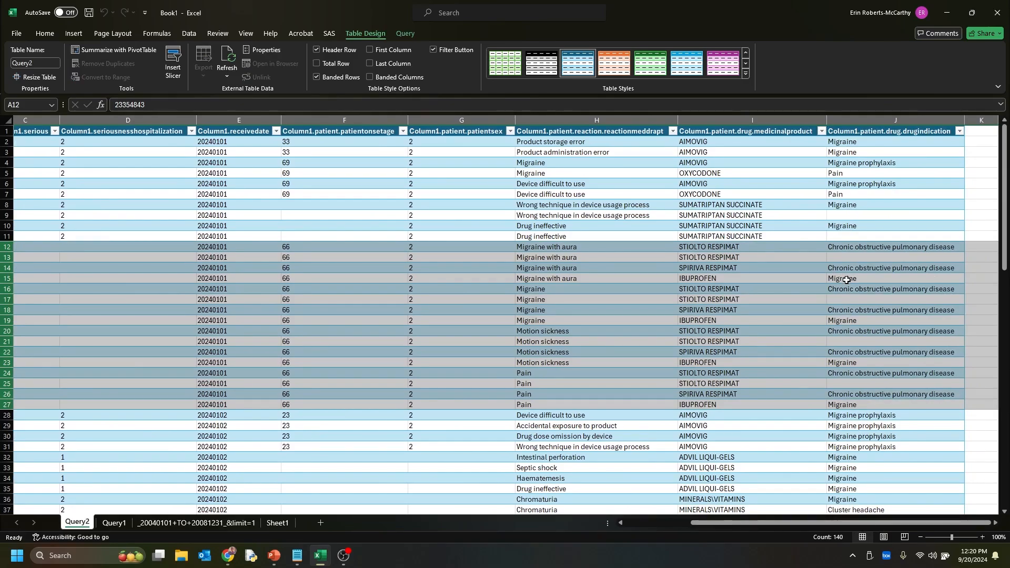
left_click_drag(826, 525, 761, 524)
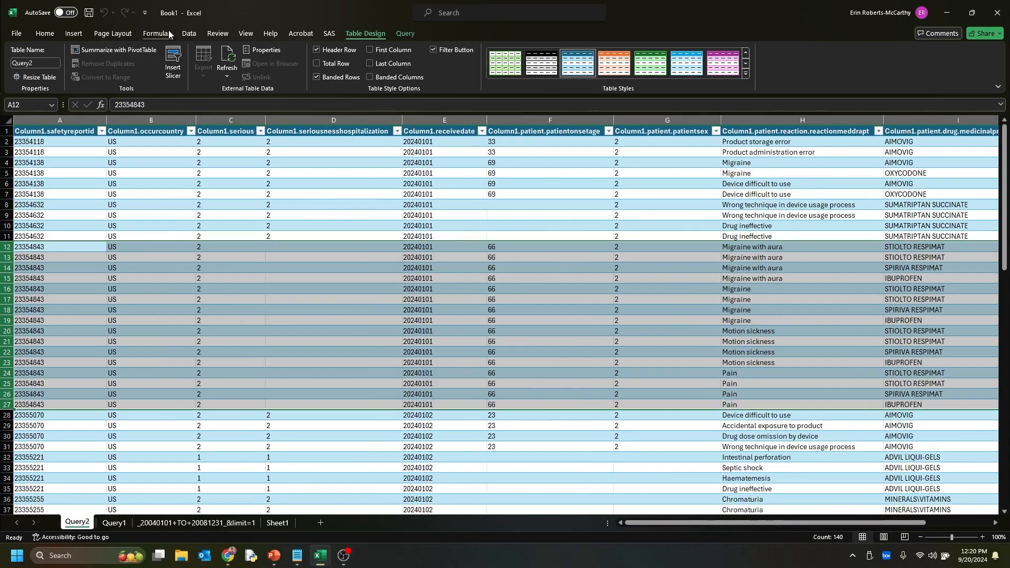
Import the copied openFDA US migraine query URL, ending in limit=10, again as a new basic web data source
left_click(188, 33)
left_click(75, 58)
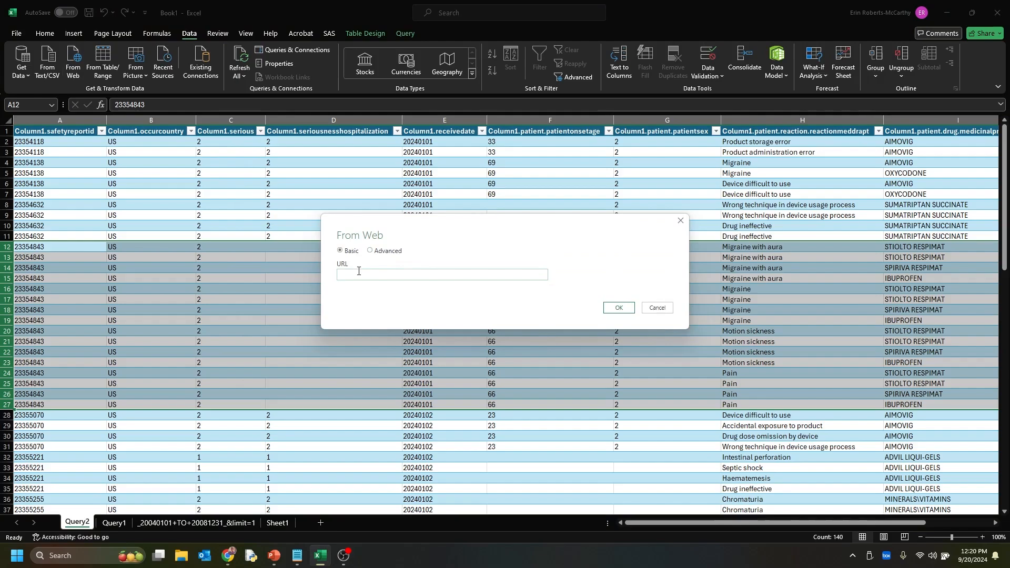
right_click(360, 275)
left_click(389, 317)
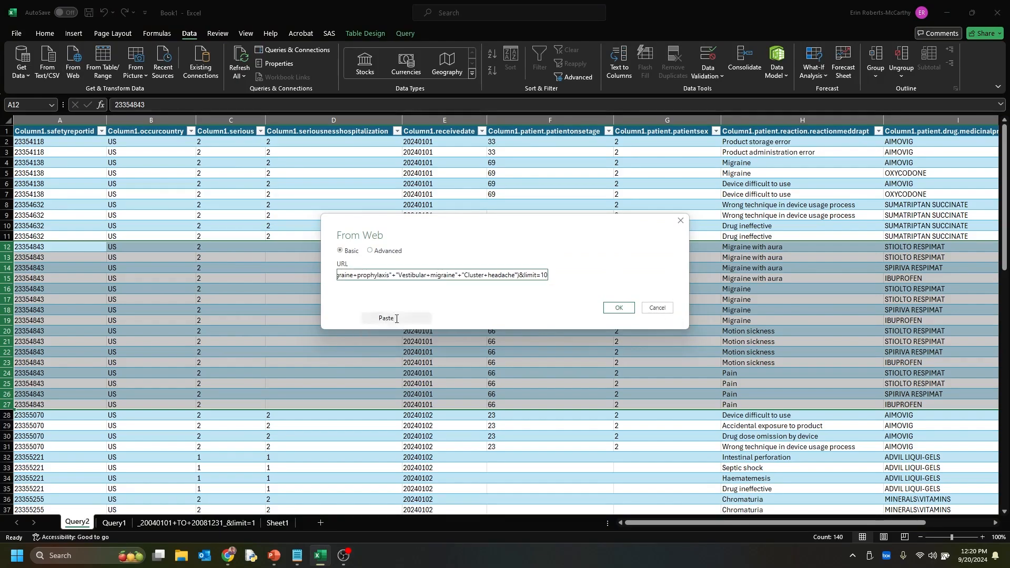
left_click(606, 314)
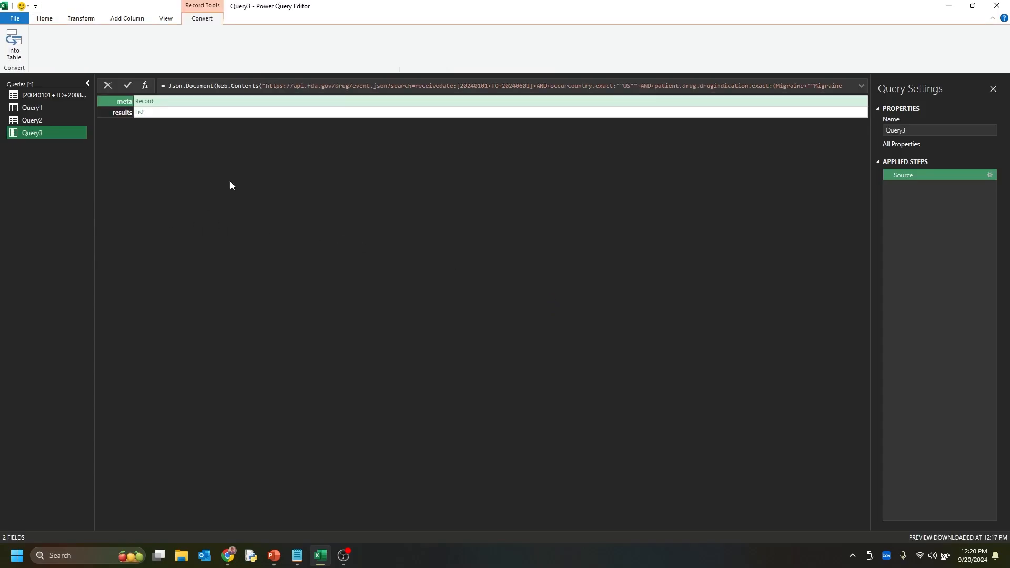
Open Query3's results list and convert it to a table with no delimiter and extra columns shown as errors
left_click(140, 112)
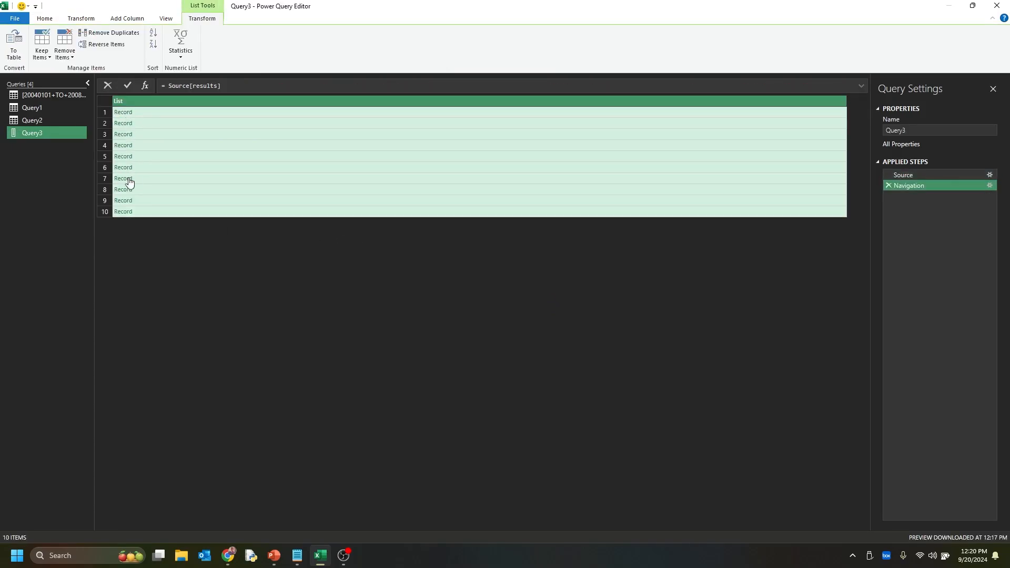
left_click(13, 44)
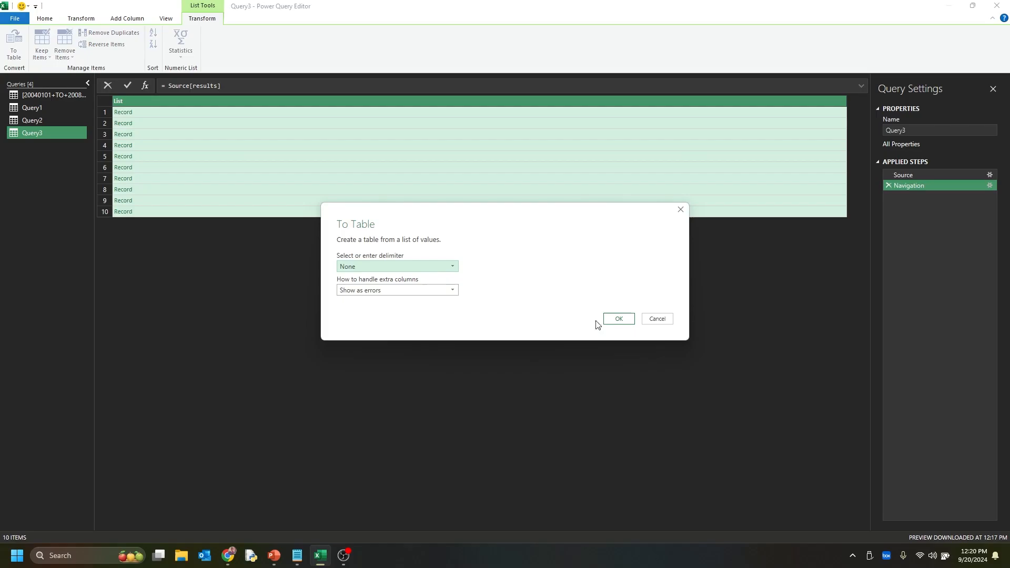
left_click(618, 319)
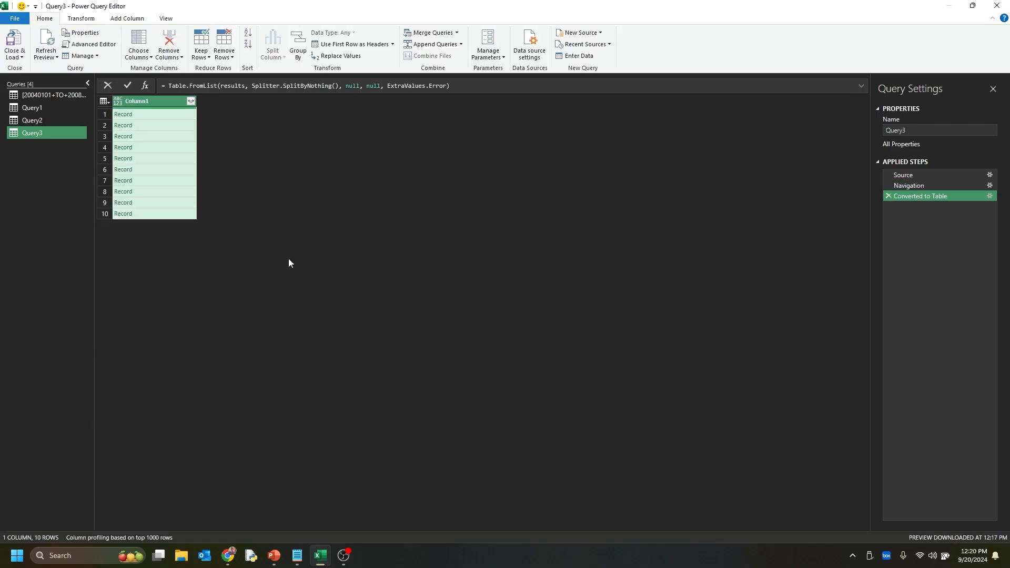
Expand Query3's Column1 to only safetyreportid, serious, seriousnesshospitalization, receivedate and patient, keeping the column name prefix
left_click(191, 102)
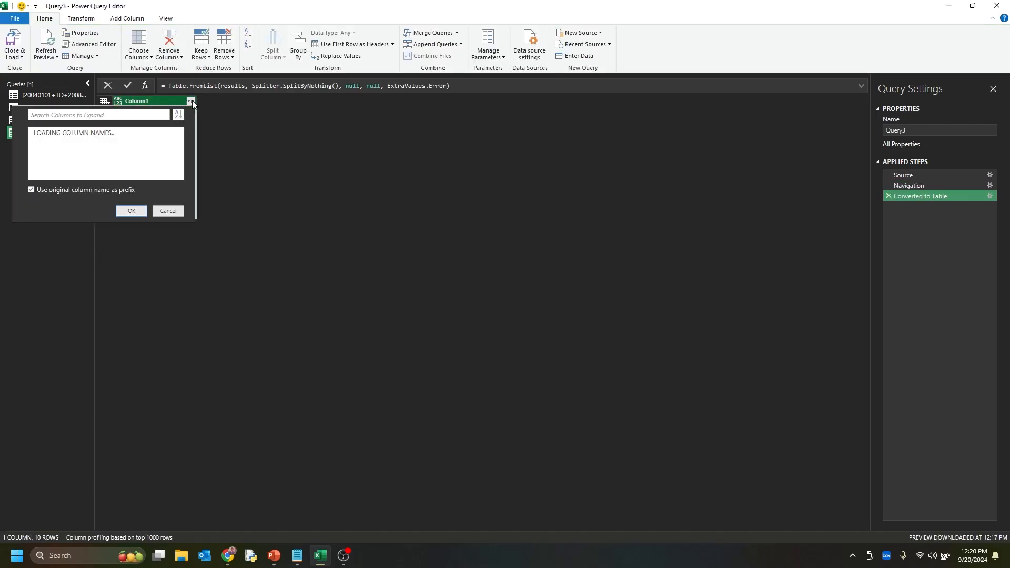
left_click(76, 156)
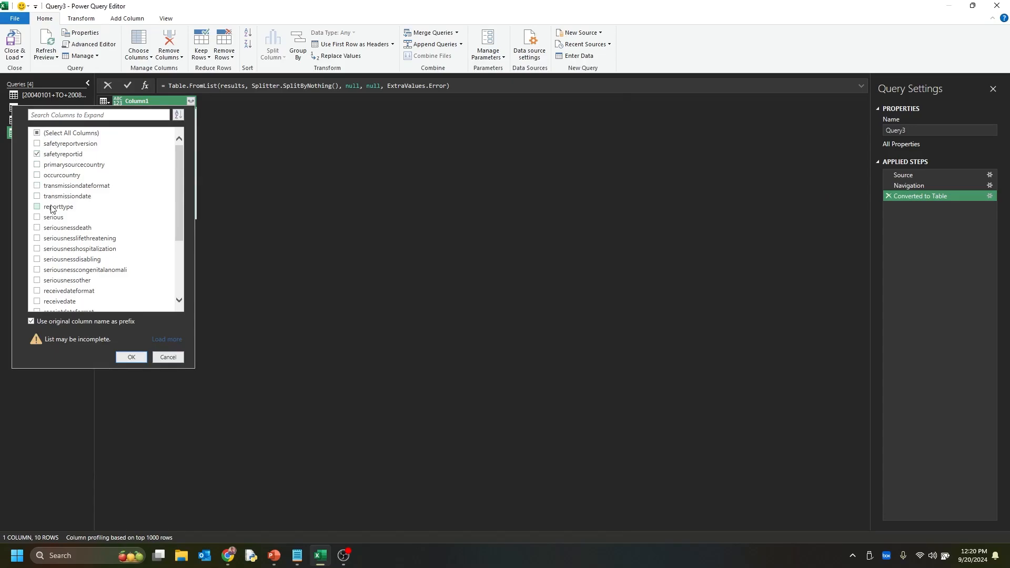
left_click(62, 250)
scroll(54, 221, "down", 3)
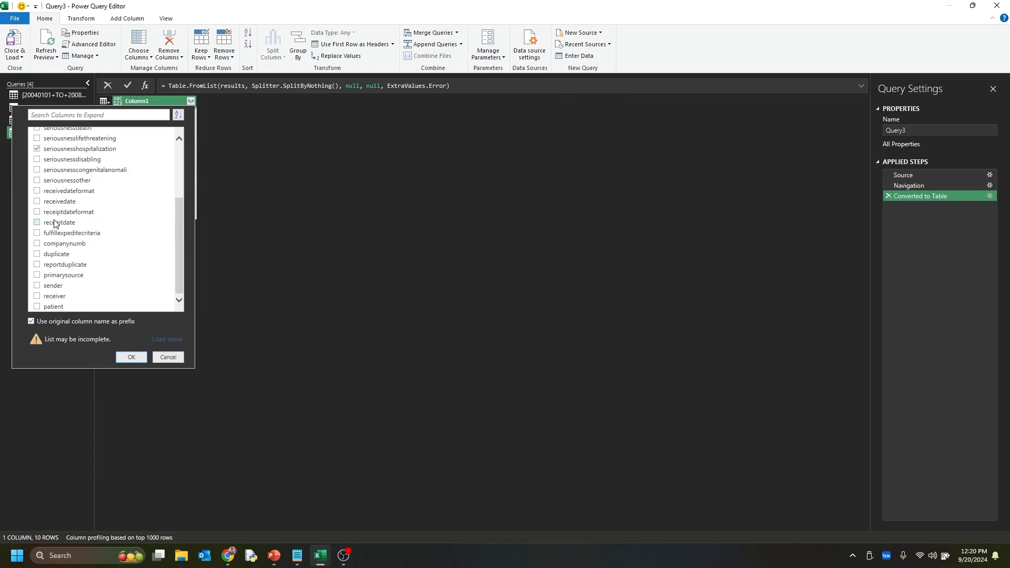
left_click(37, 306)
left_click(130, 357)
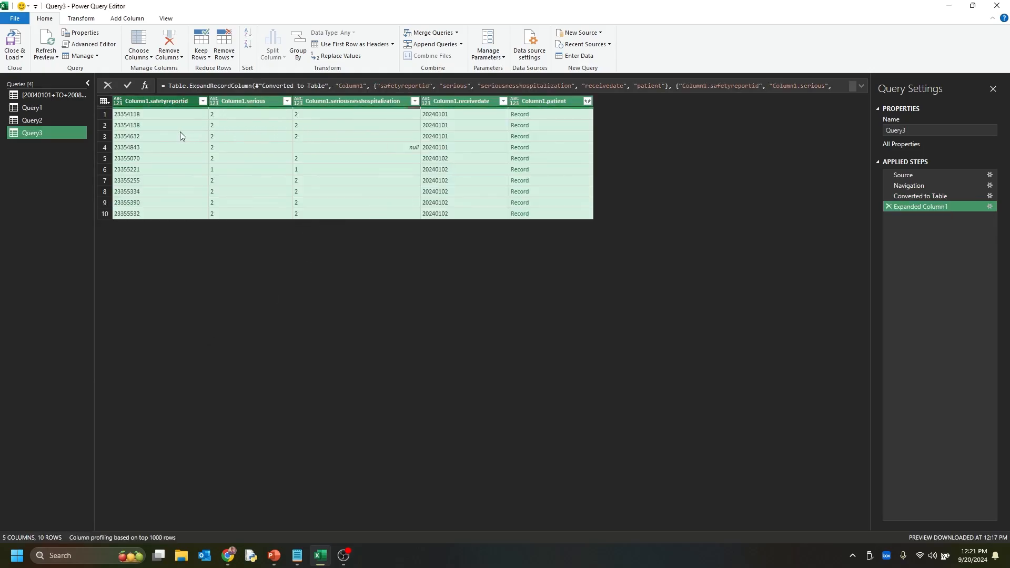
Expand Query3's patient records to only patientonsetage, patientsex, reaction and drug, keeping the column name prefix
left_click(587, 101)
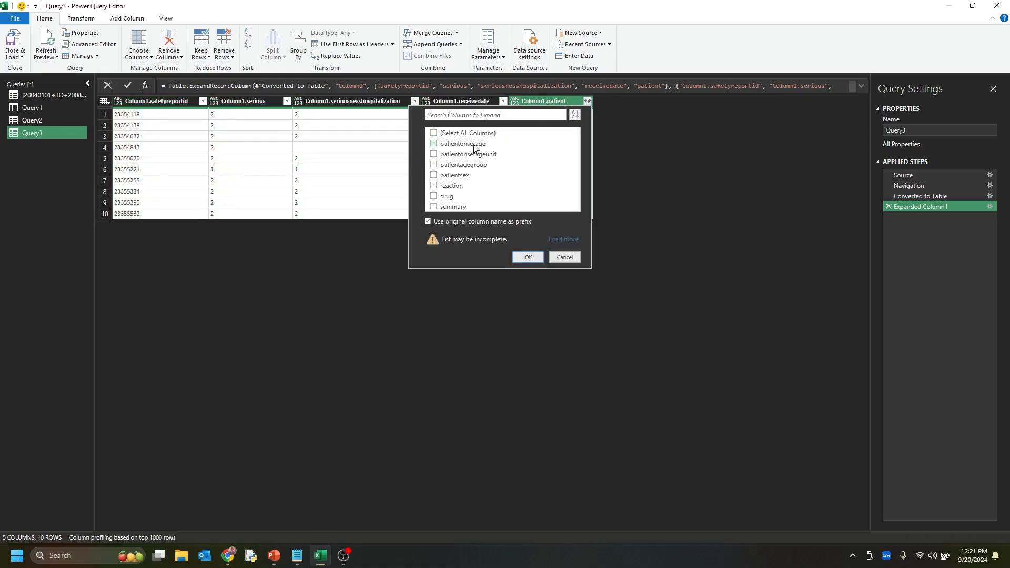
left_click(450, 197)
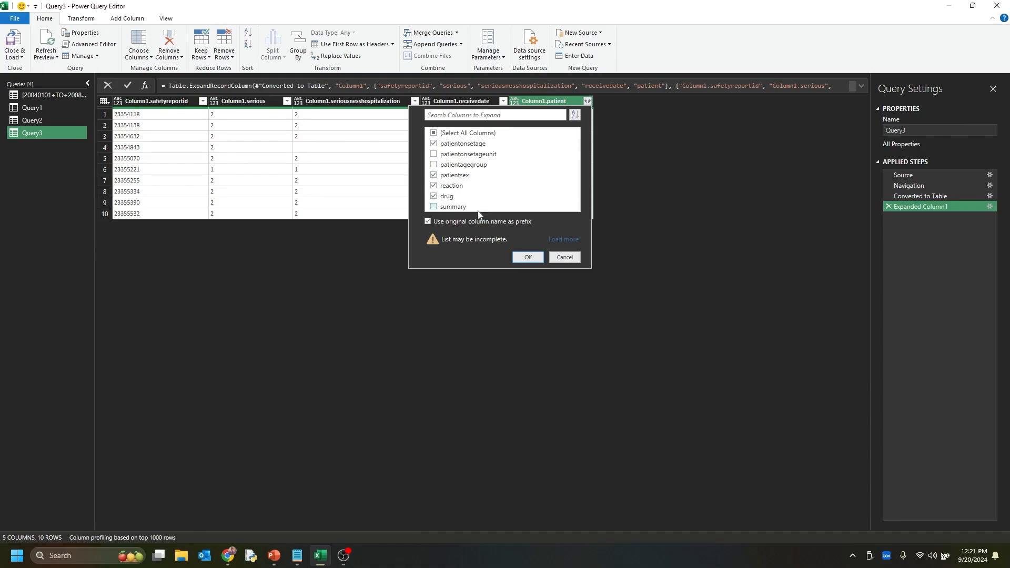
left_click(530, 256)
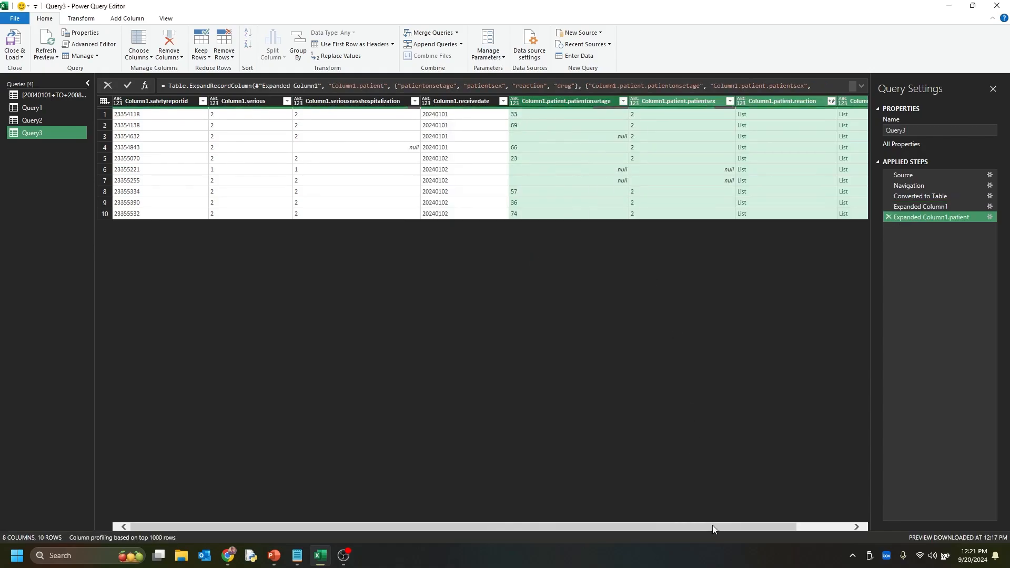
Expand Query3's patient reaction lists to new rows and expand the resulting records to only reactionmeddrapt, keeping the column name prefix
left_click_drag(712, 526, 787, 527)
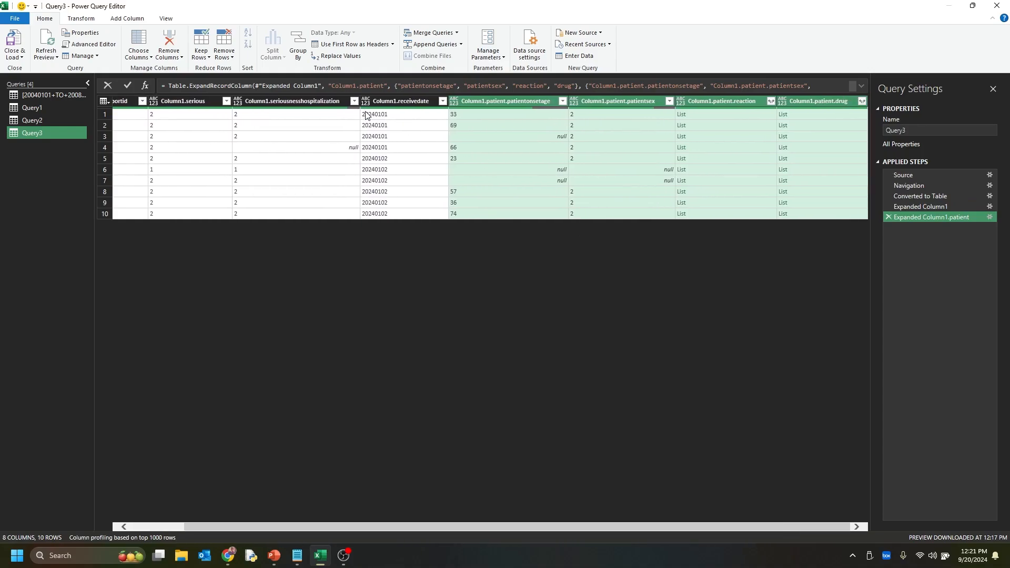
left_click(770, 100)
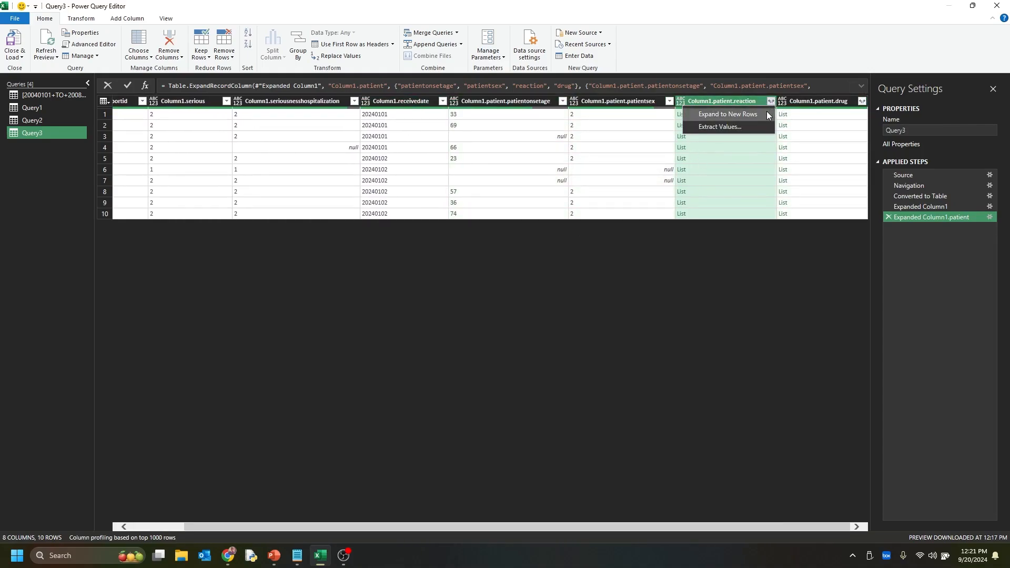
left_click(767, 114)
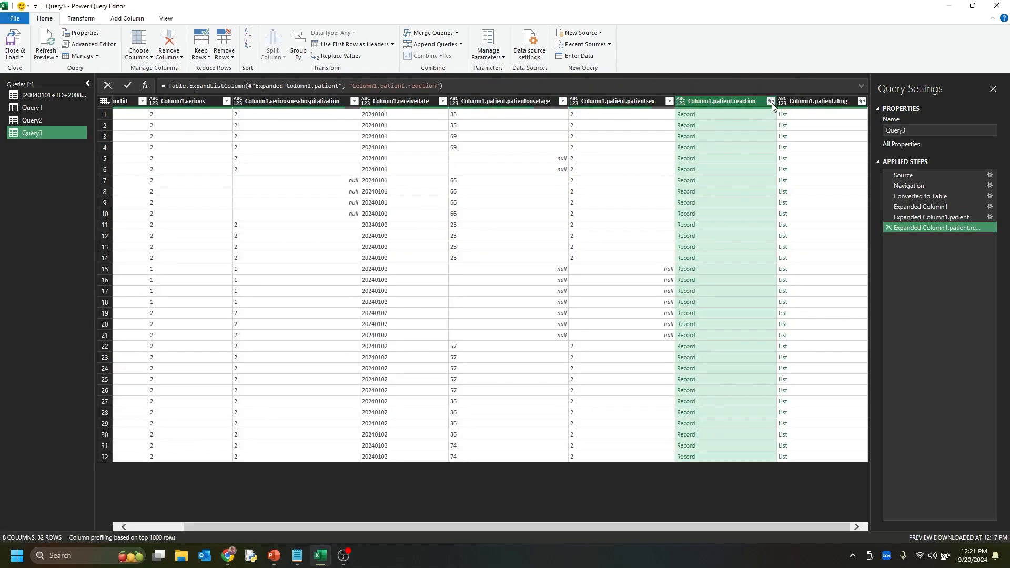
left_click(771, 101)
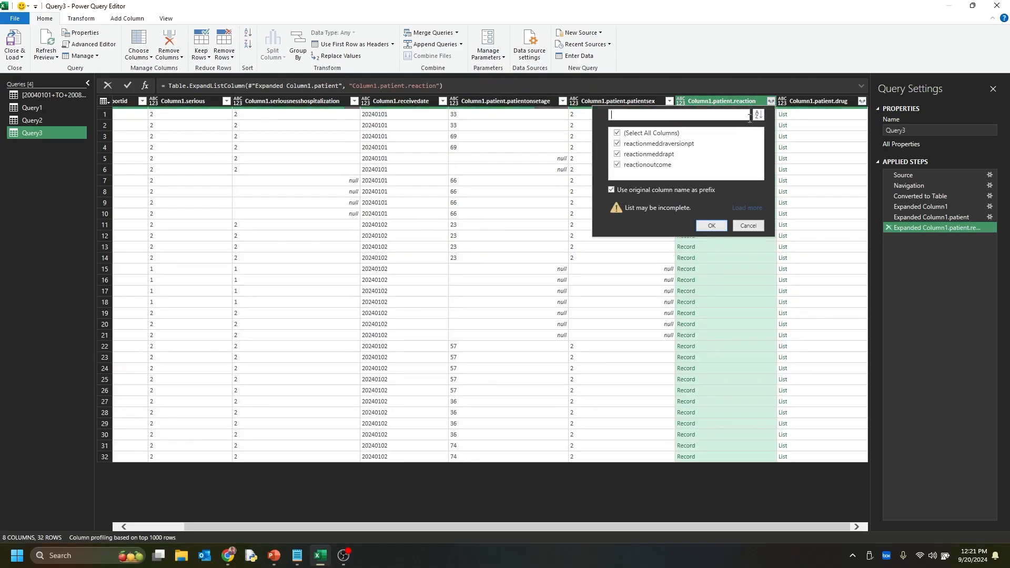
left_click(655, 134)
left_click(660, 154)
left_click(710, 226)
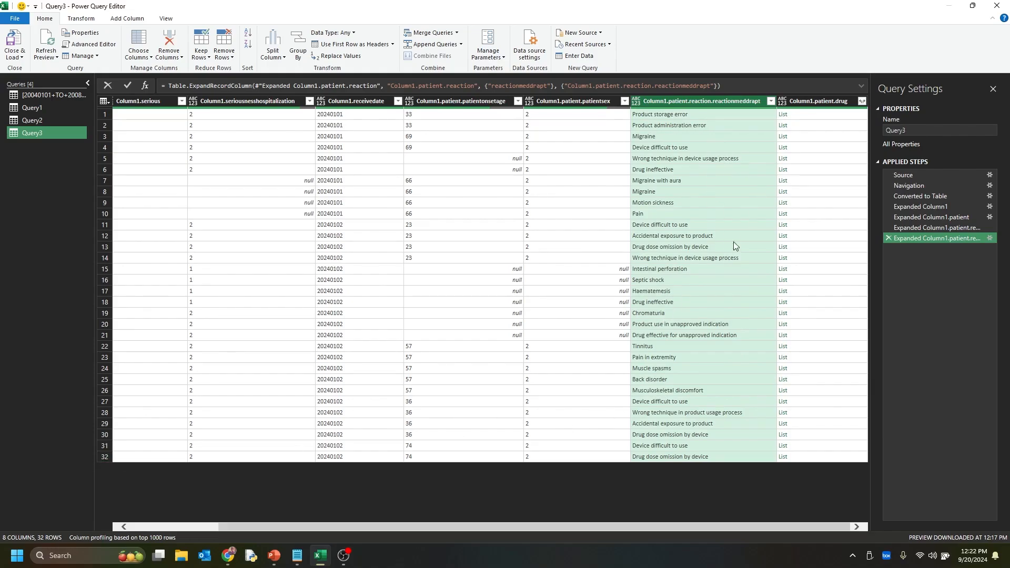
In the reactionmeddrapt filter, clear all values and select Chromaturia, Haematemesis, Intestinal perforation, Migraine and Migraine with aura
left_click(771, 101)
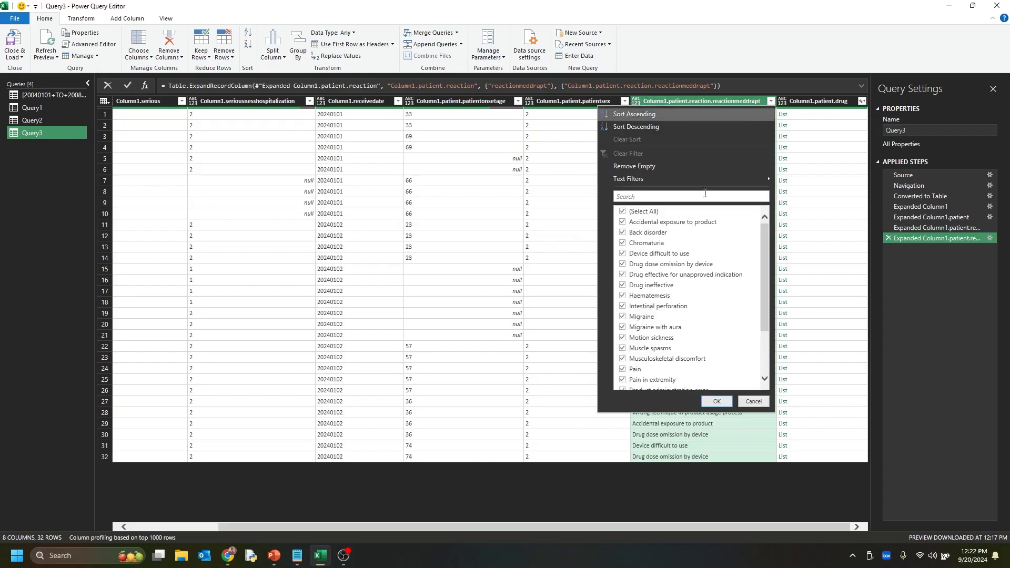
left_click(654, 216)
scroll(664, 255, "down", 2)
scroll(665, 259, "up", 2)
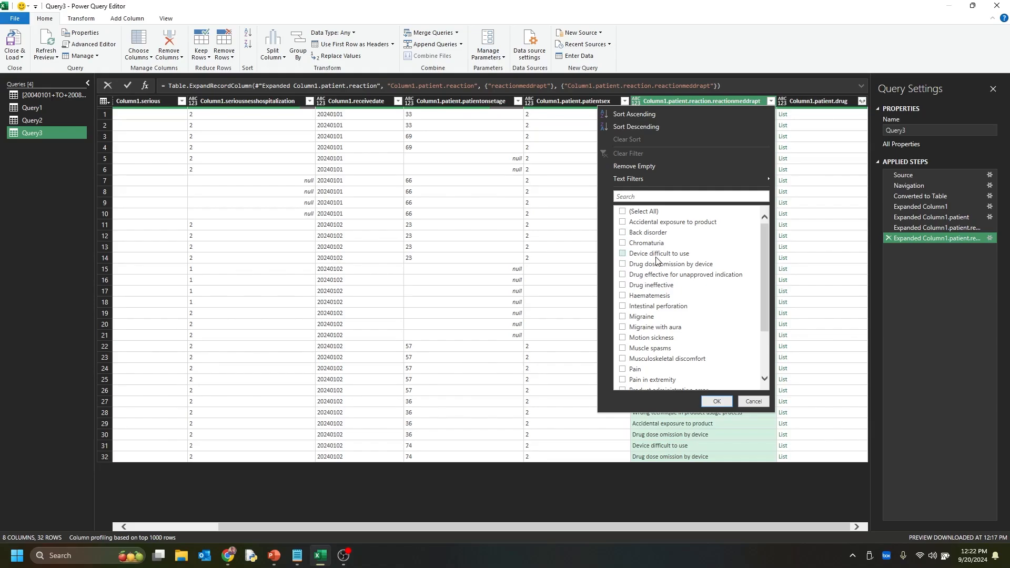
left_click(623, 243)
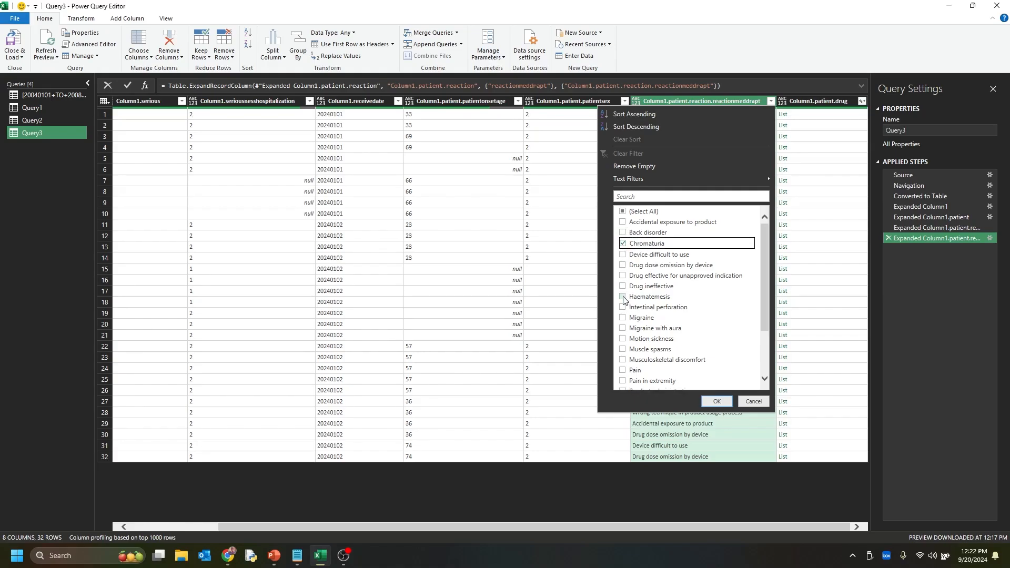
left_click(623, 297)
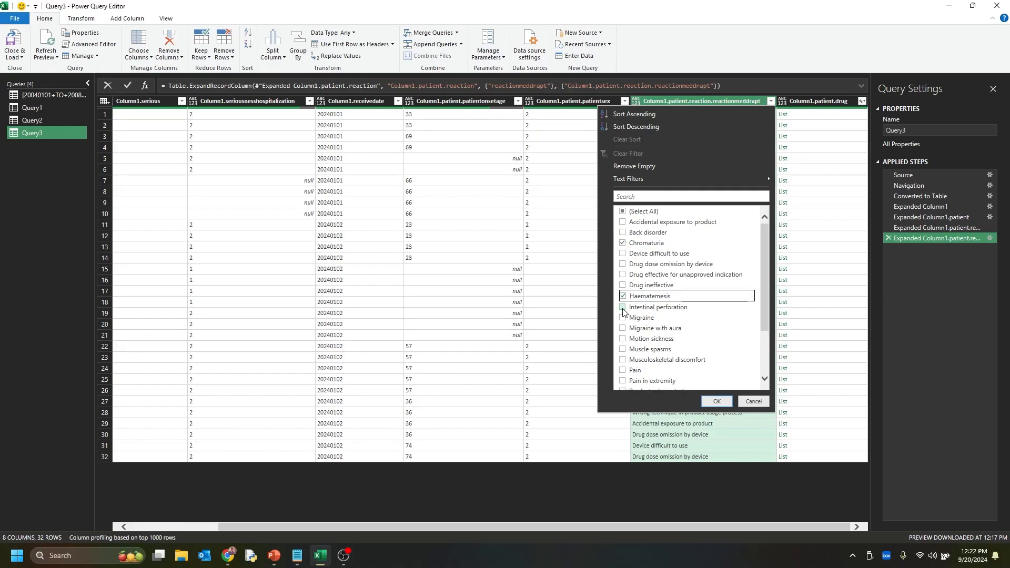
left_click(622, 308)
left_click(623, 317)
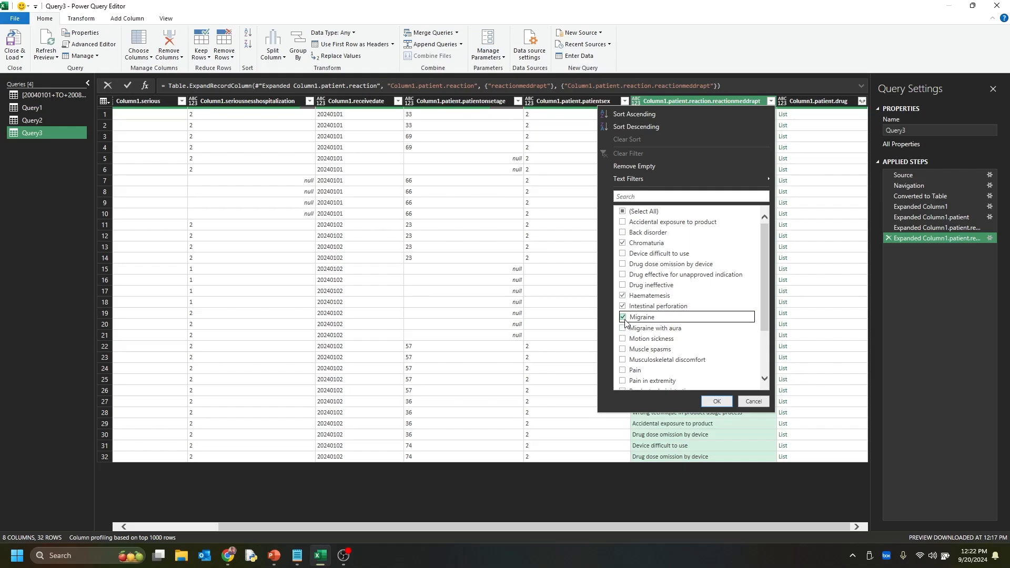
left_click(622, 328)
Add Motion sickness, Muscle spasms, Musculoskeletal discomfort, Pain, Pain in extremity, Septic shock and Tinnitus to the reaction filter and apply it
scroll(625, 337, "down", 2)
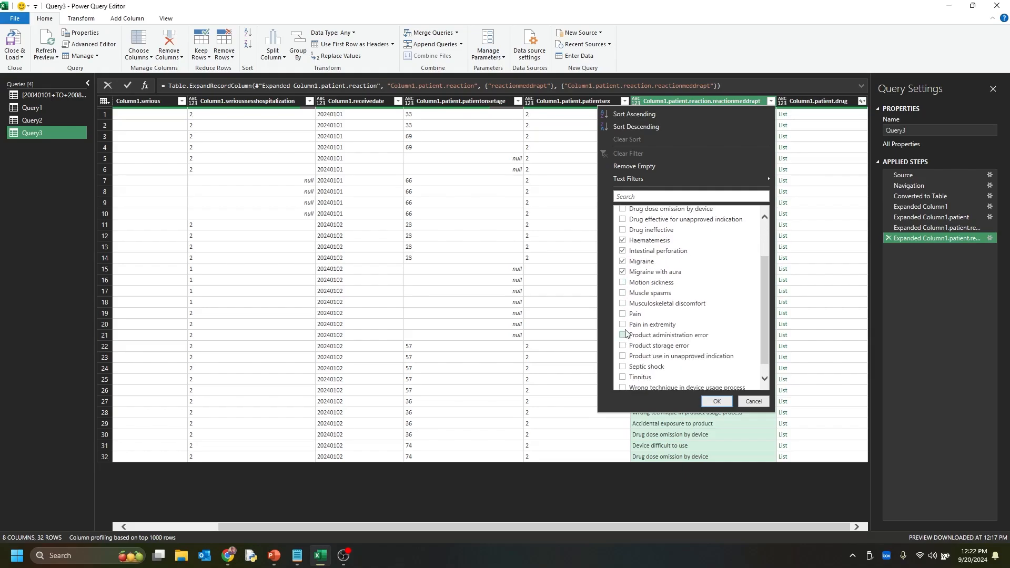
left_click(622, 284)
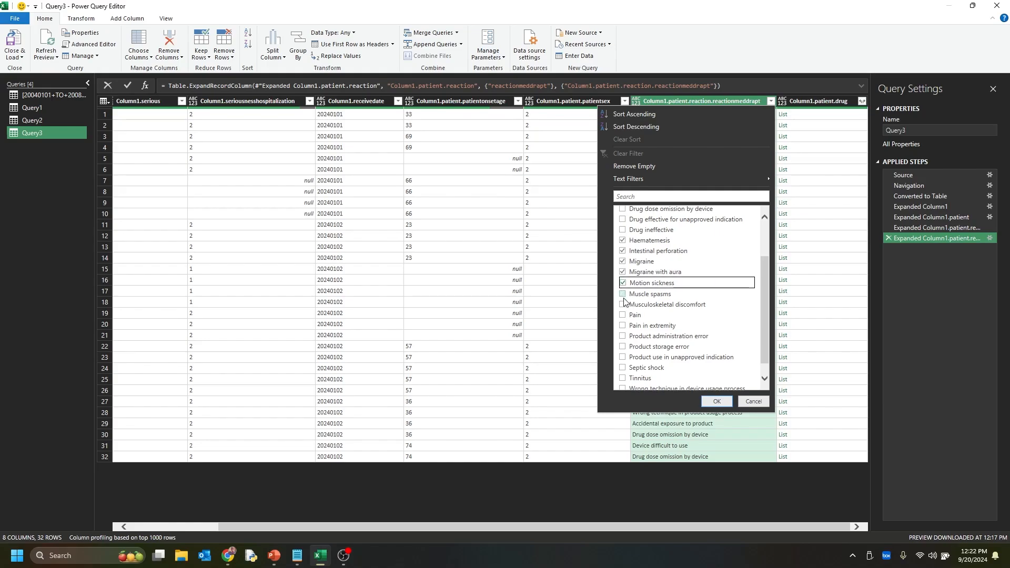
left_click(623, 295)
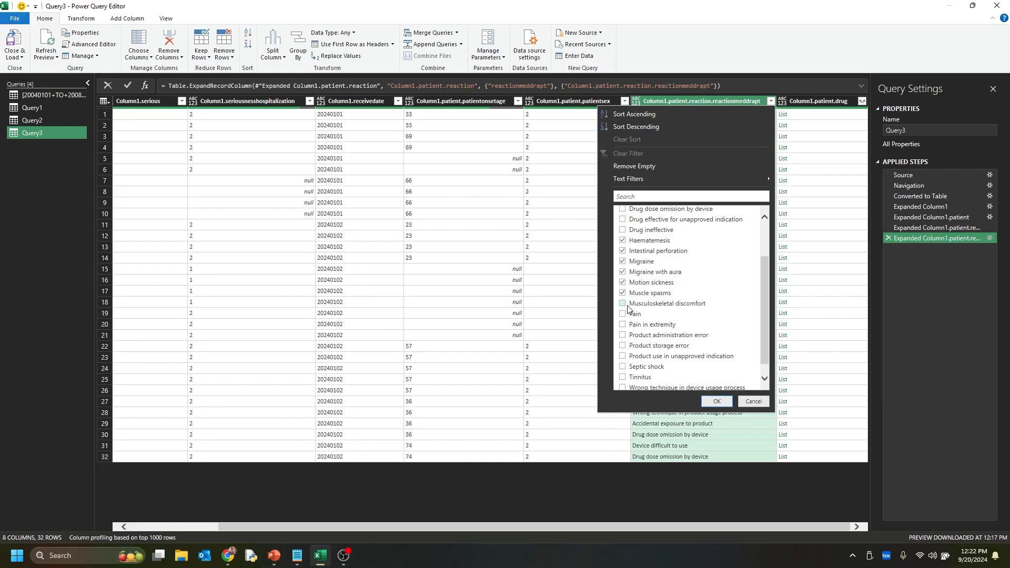
left_click(628, 306)
left_click(627, 316)
left_click(621, 327)
scroll(622, 340, "down", 1)
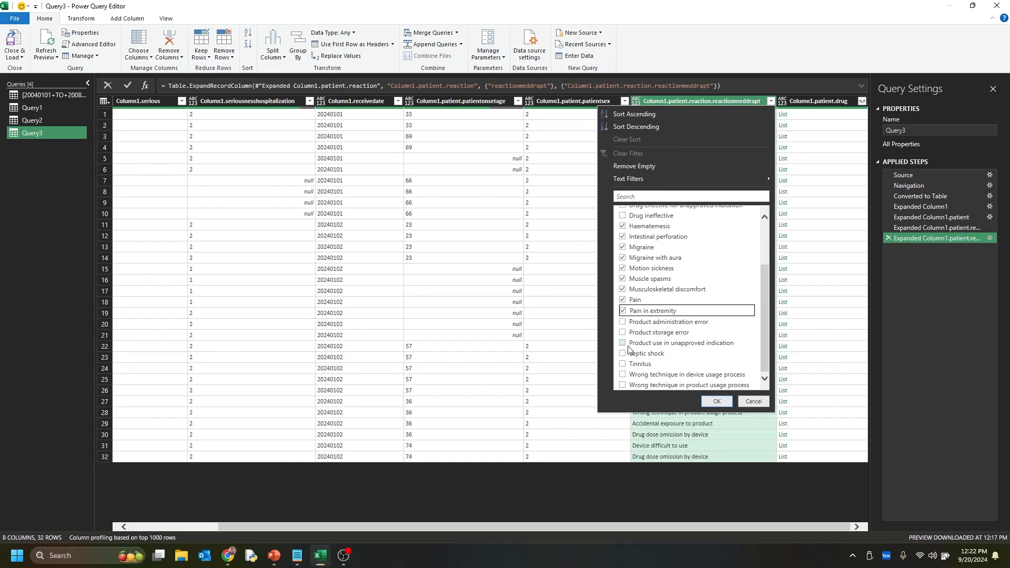
left_click(623, 354)
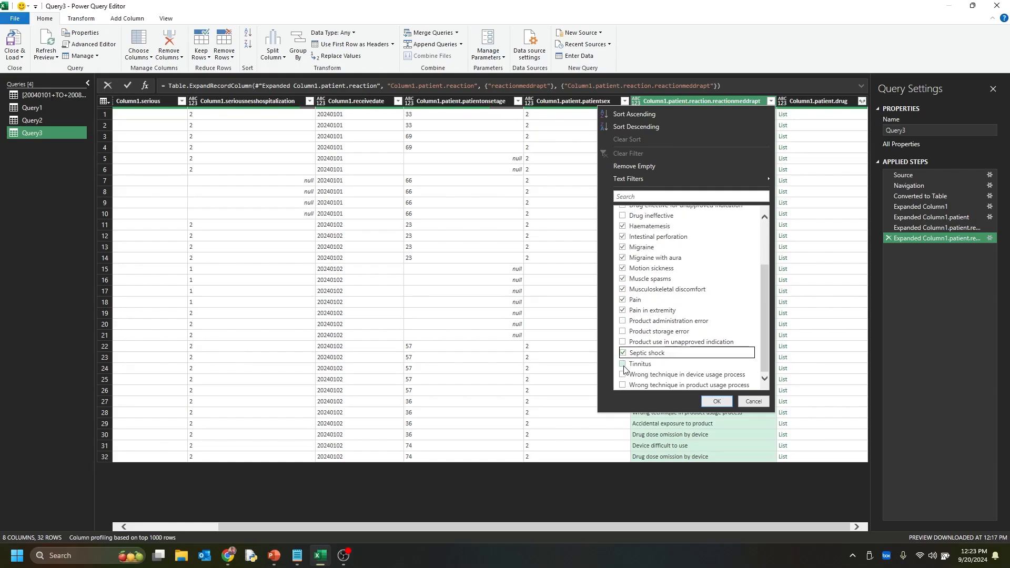
left_click(623, 365)
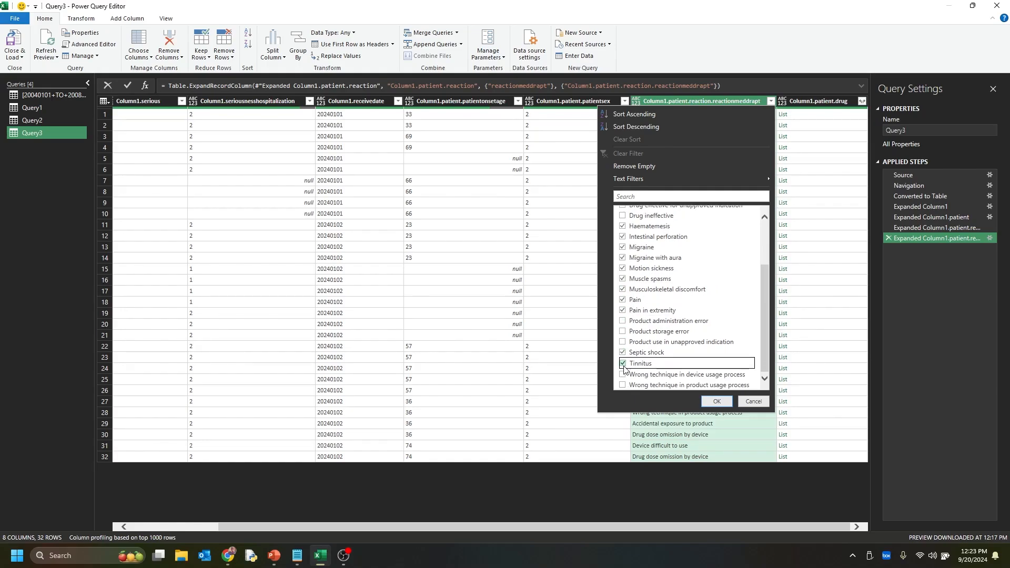
left_click(716, 401)
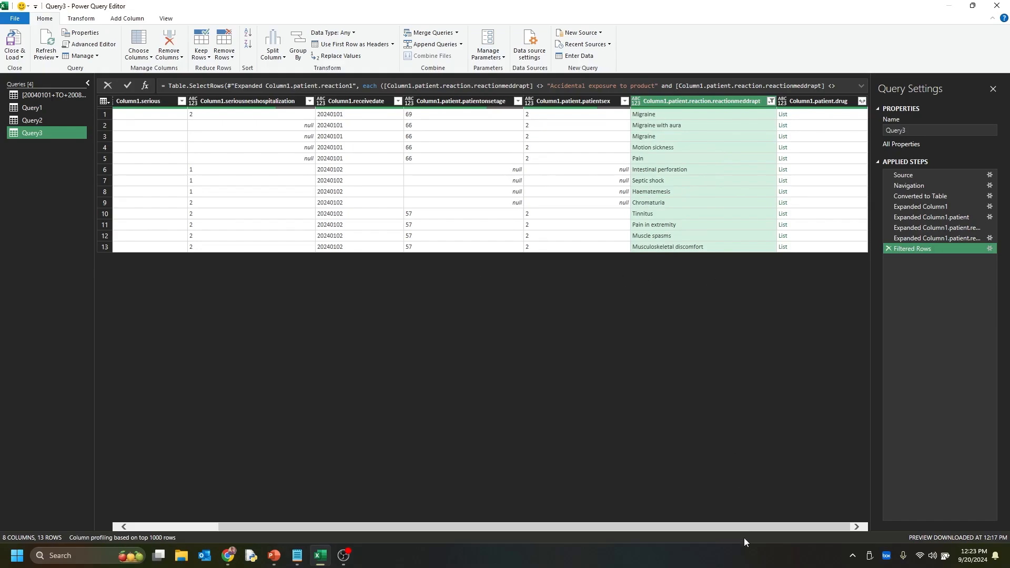
Expand the patient drug lists to new rows and their records to only medicinalproduct and drugindication, keeping the column name prefix
left_click(862, 101)
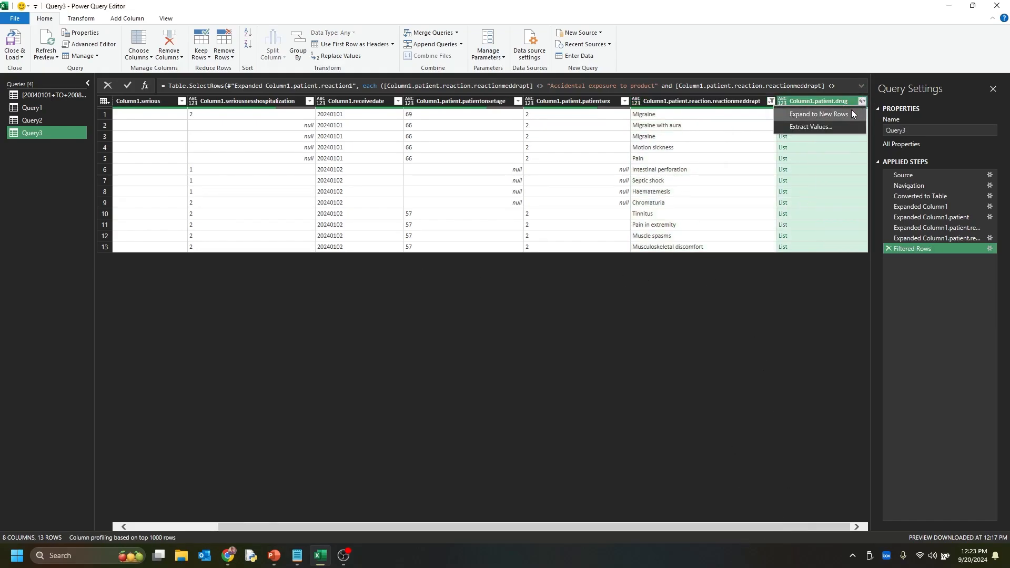
left_click(820, 114)
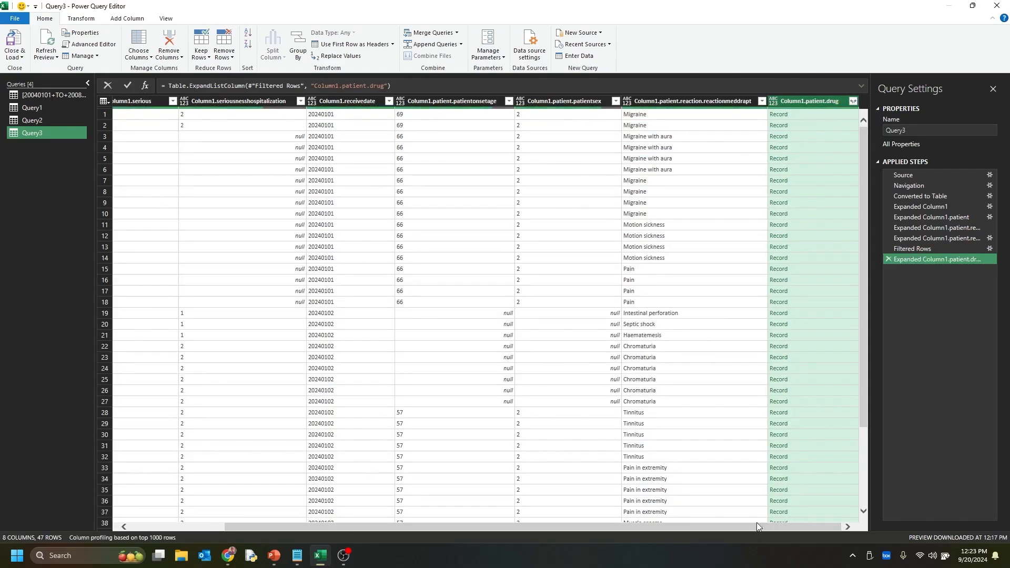
scroll(379, 277, "down", 4)
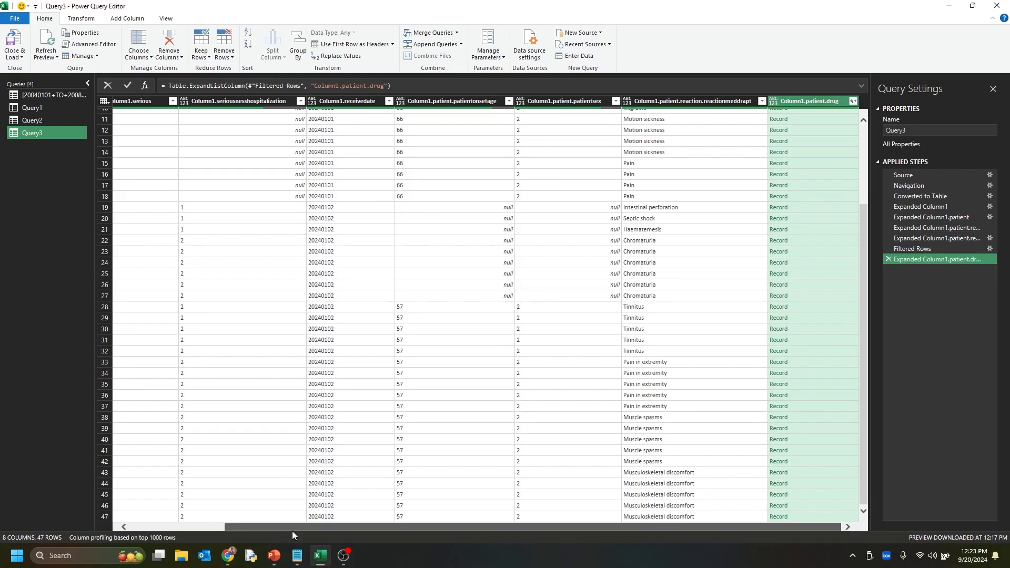
left_click(853, 101)
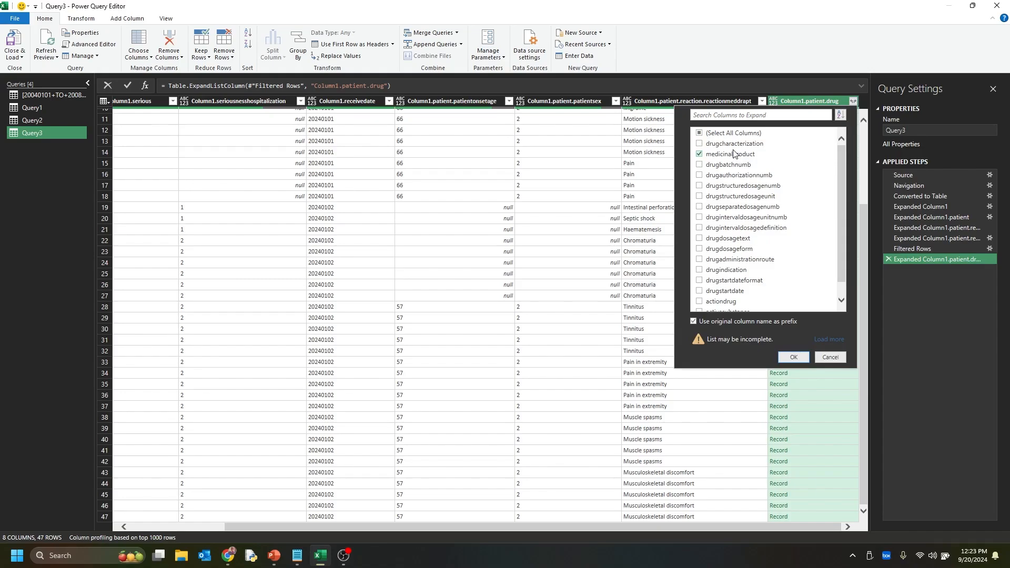
scroll(752, 267, "down", 1)
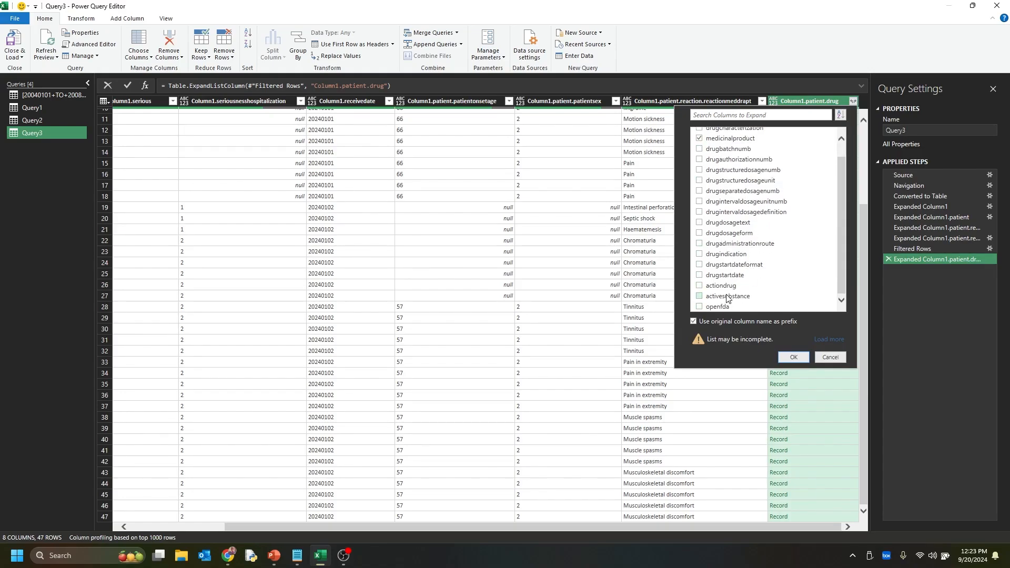
left_click(726, 254)
left_click(790, 357)
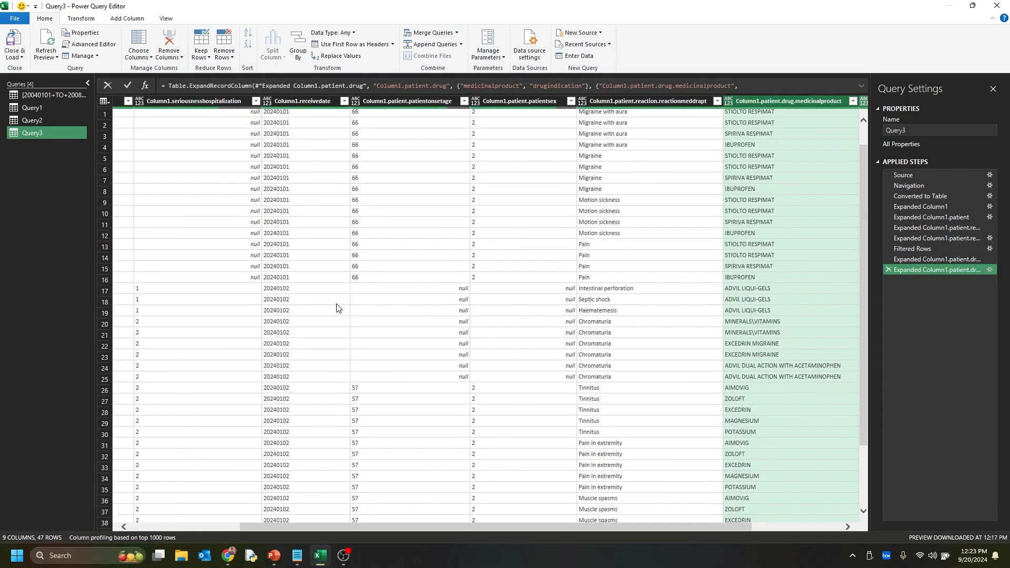
Filter the drugindication column to only Cluster headache, Migraine and Migraine prophylaxis
scroll(344, 319, "down", 3)
left_click_drag(608, 527, 698, 526)
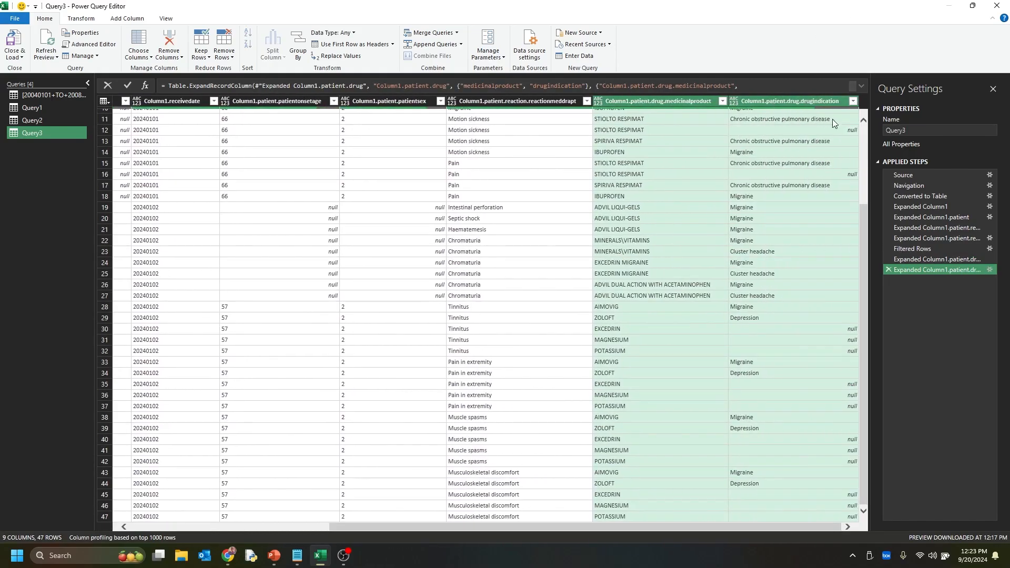
left_click(852, 101)
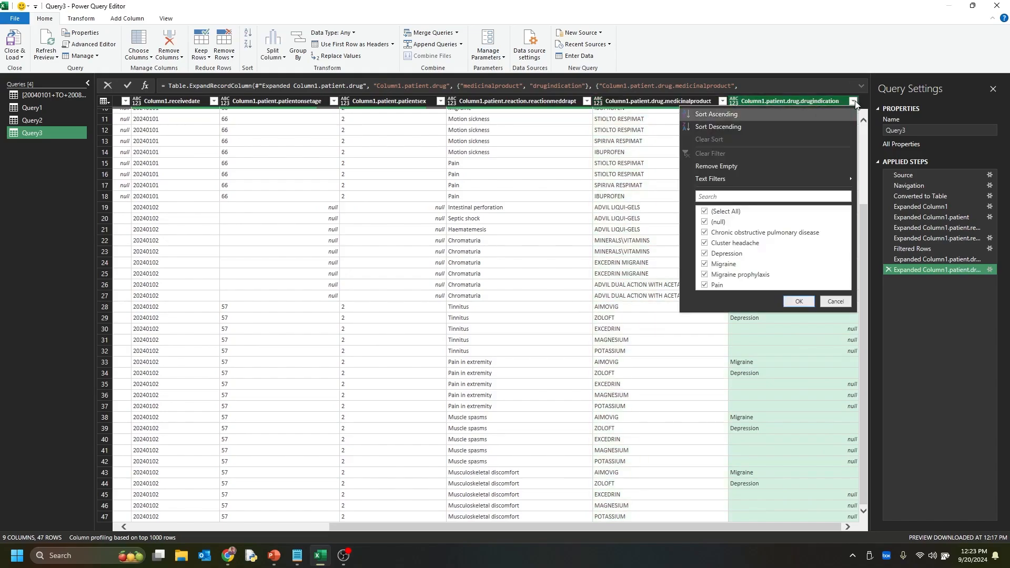
left_click(741, 211)
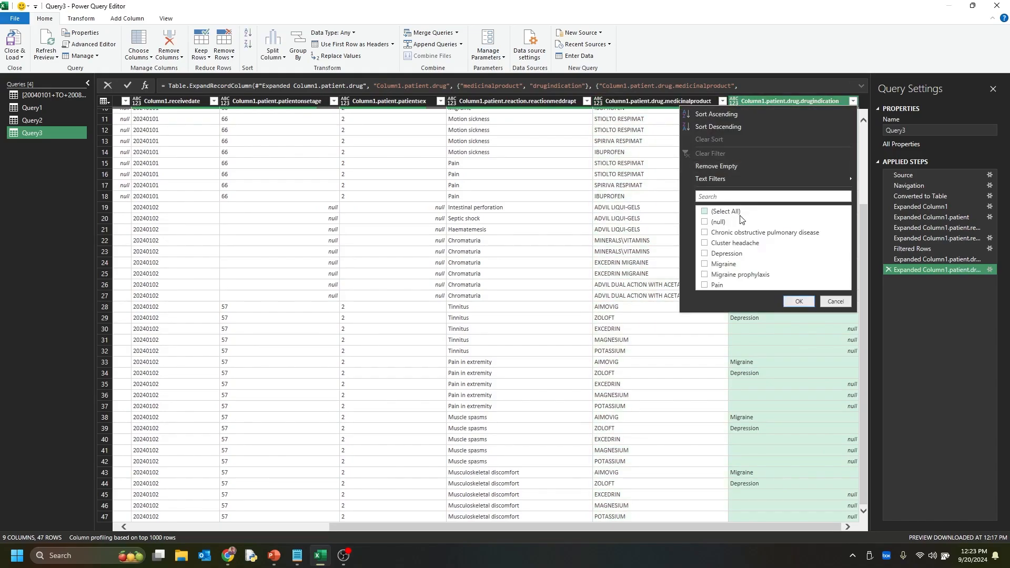
left_click(735, 244)
left_click(717, 266)
left_click(793, 302)
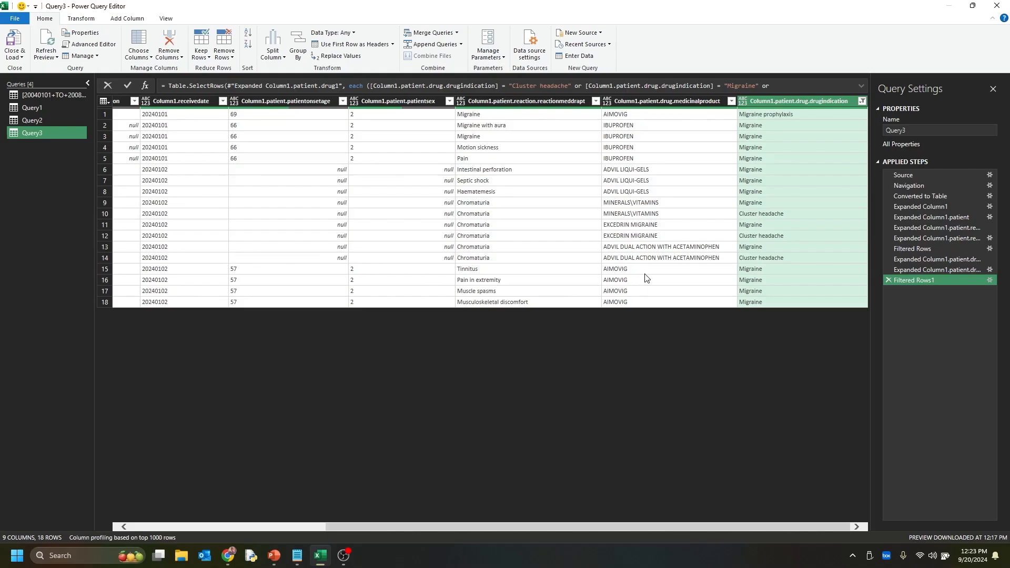
Check the medicinal products and indications in the filtered rows, and load Query3 into the workbook
left_click(759, 247)
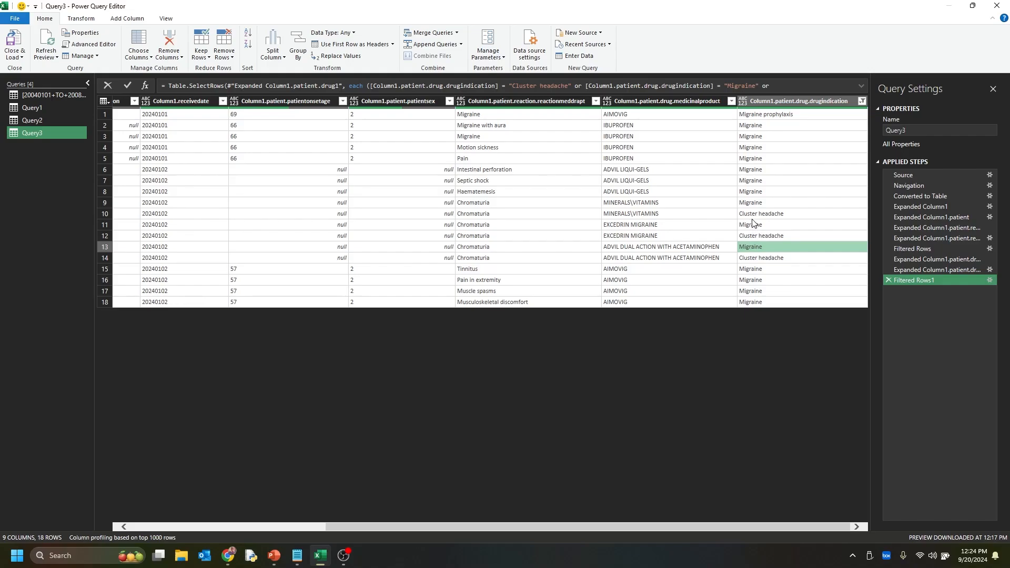
left_click(651, 170)
left_click(748, 183)
left_click(664, 173)
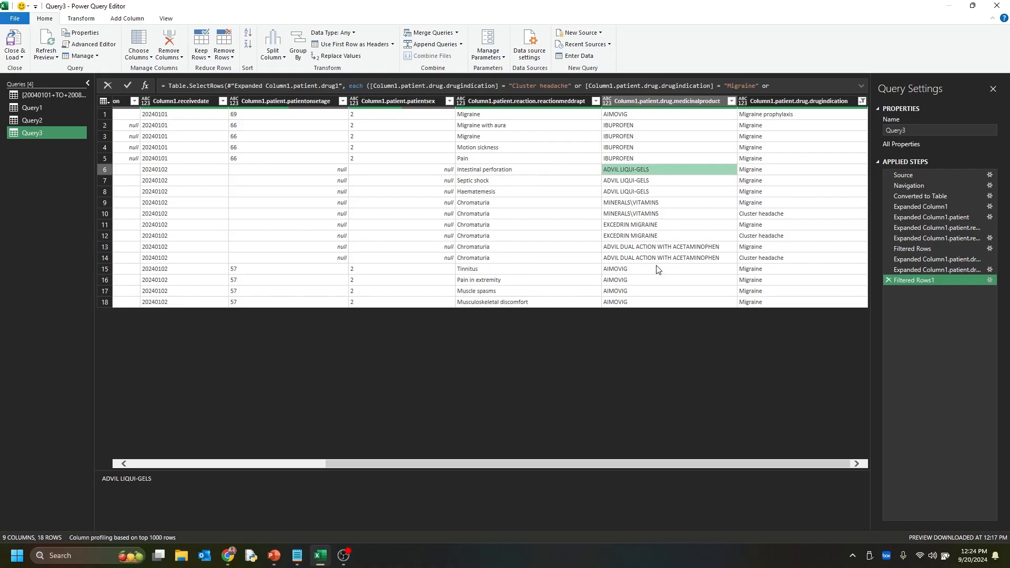
left_click_drag(365, 466, 248, 433)
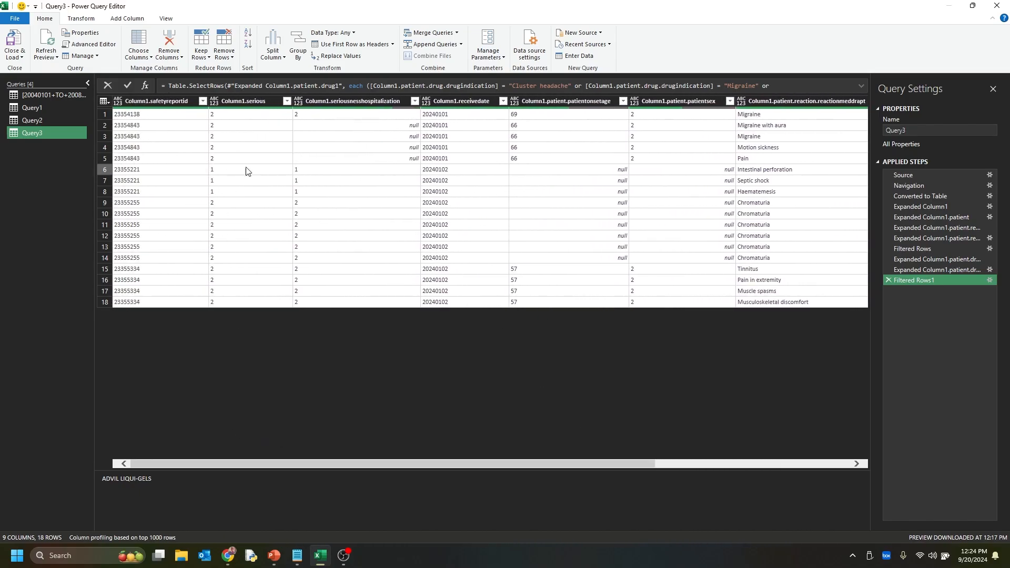
left_click(3, 43)
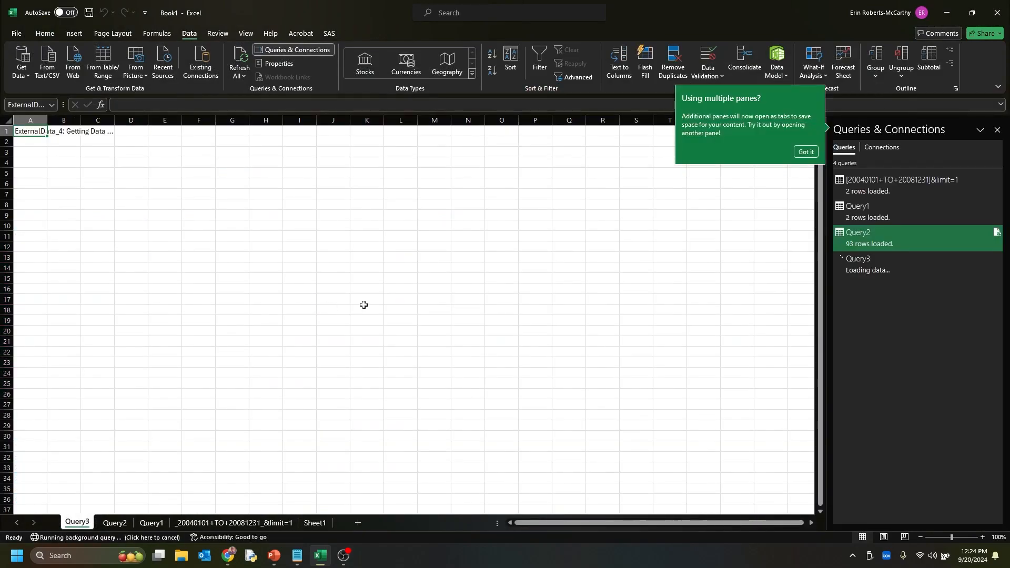
left_click(799, 152)
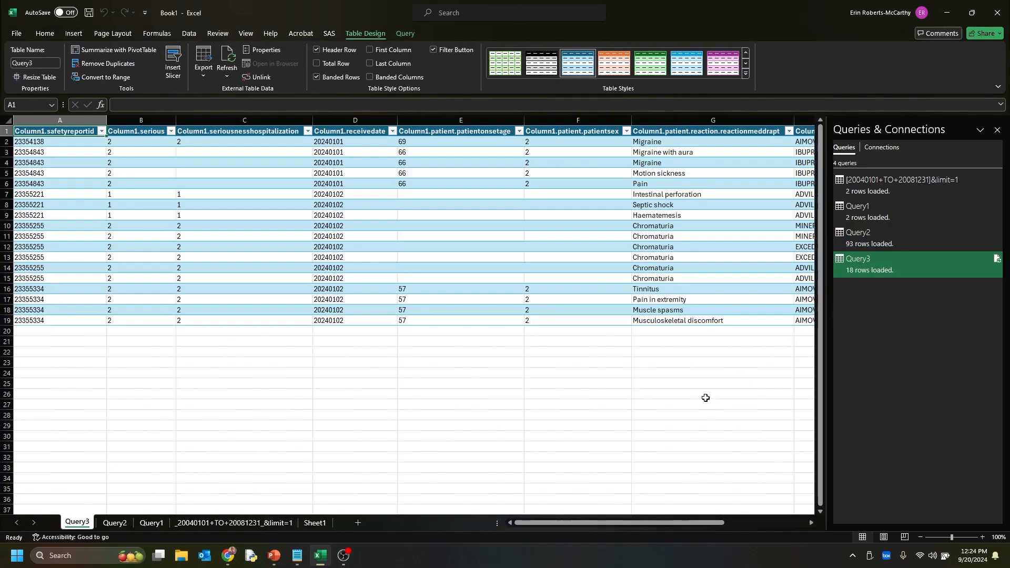
Compare the rows on the Query2 sheet with those on the filtered Query3 sheet
left_click(114, 522)
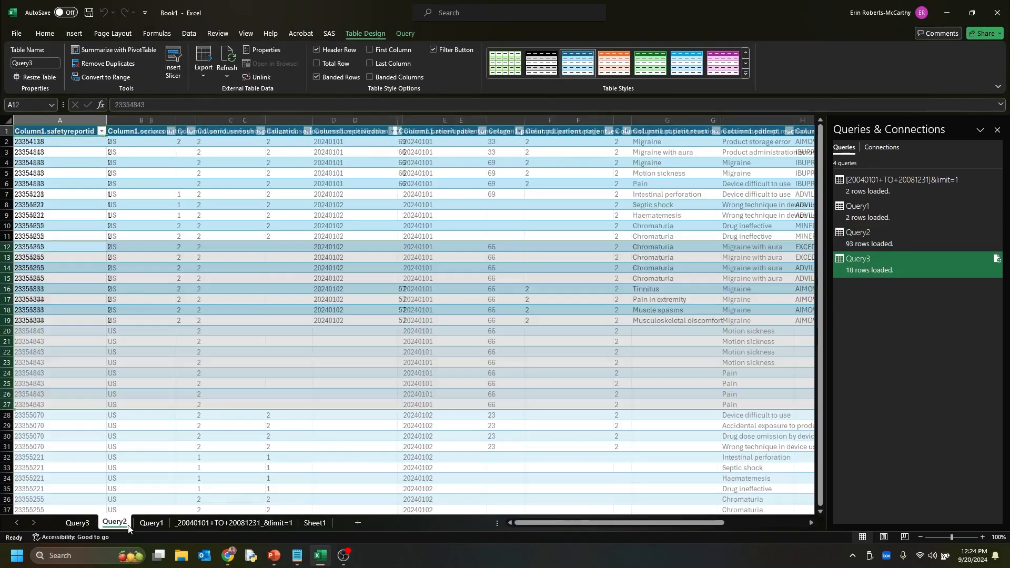
scroll(163, 409, "down", 20)
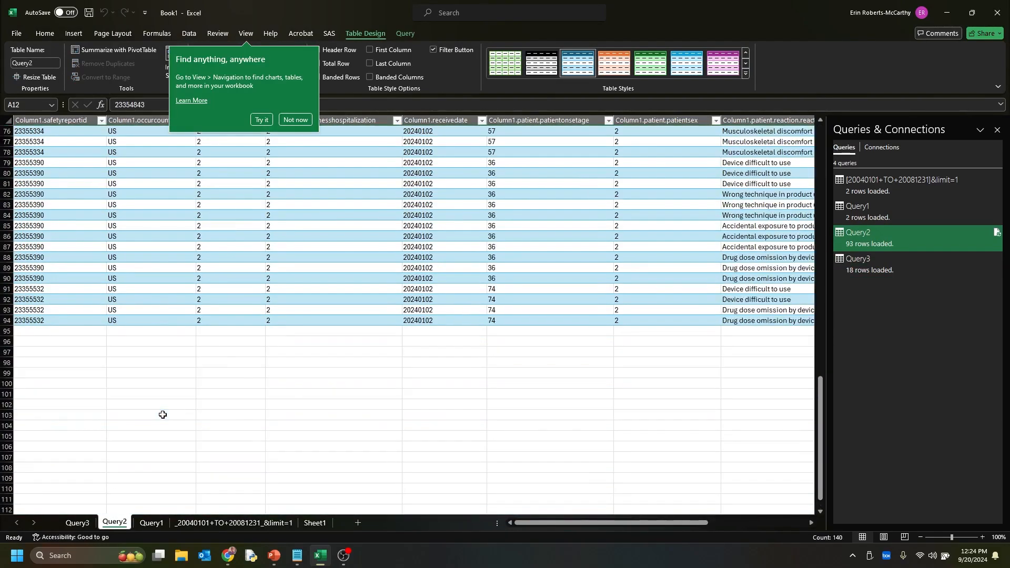
left_click(77, 523)
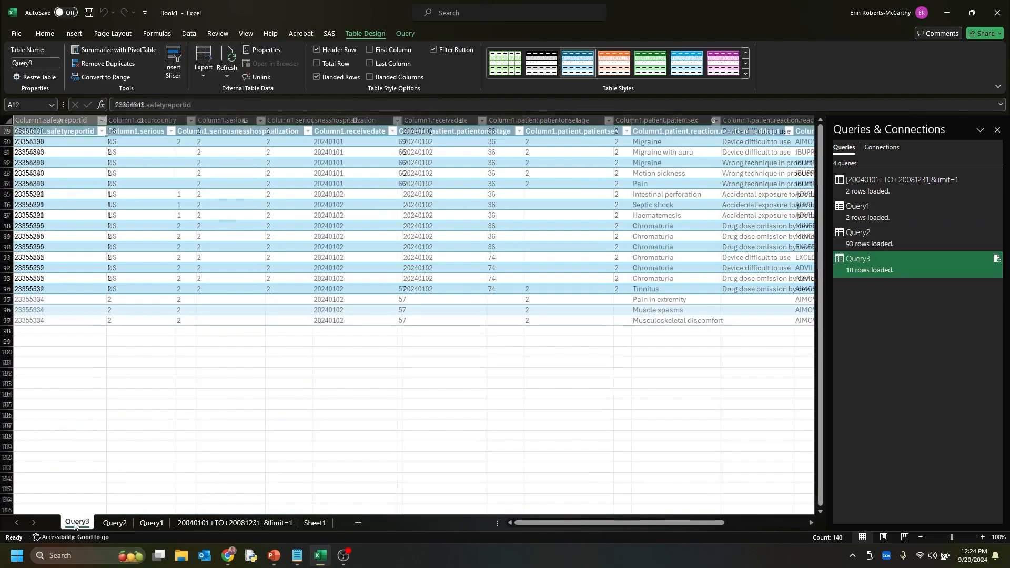
Examine the patientonsetage and patientsex cells in rows 7 to 15 of the Query3 sheet
left_click(335, 331)
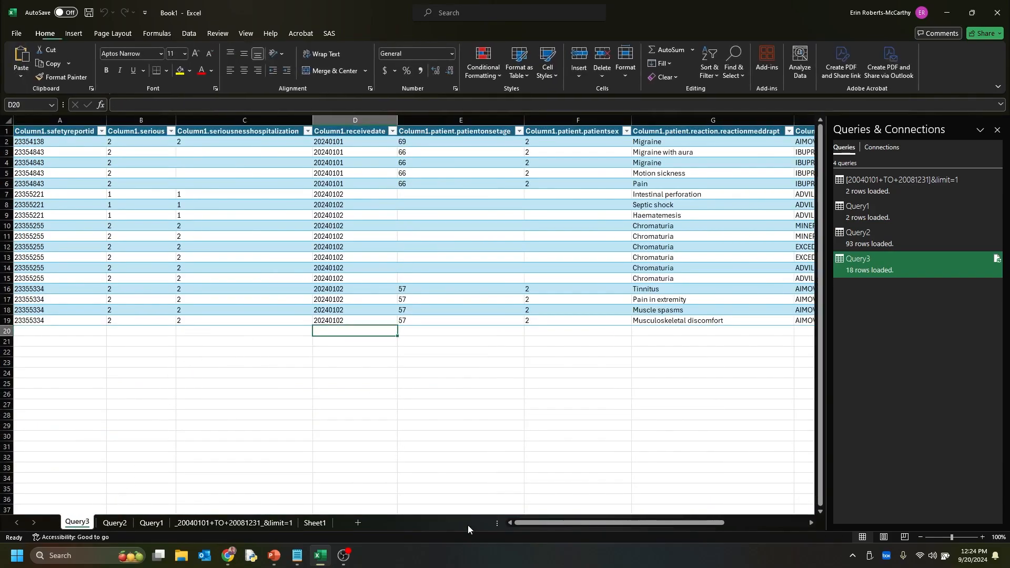
left_click_drag(536, 524, 574, 524)
left_click(463, 268)
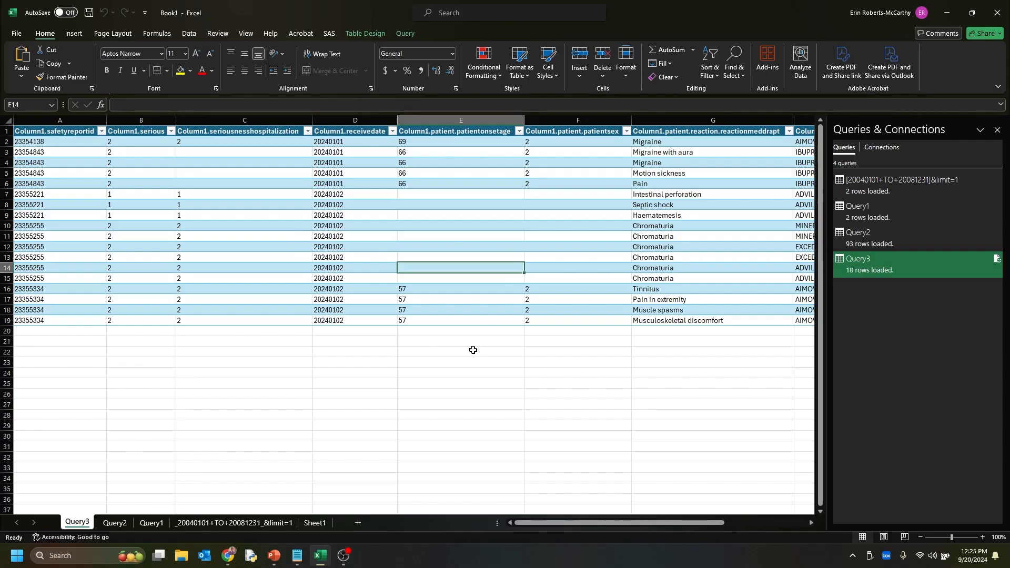
left_click(474, 351)
left_click(459, 210)
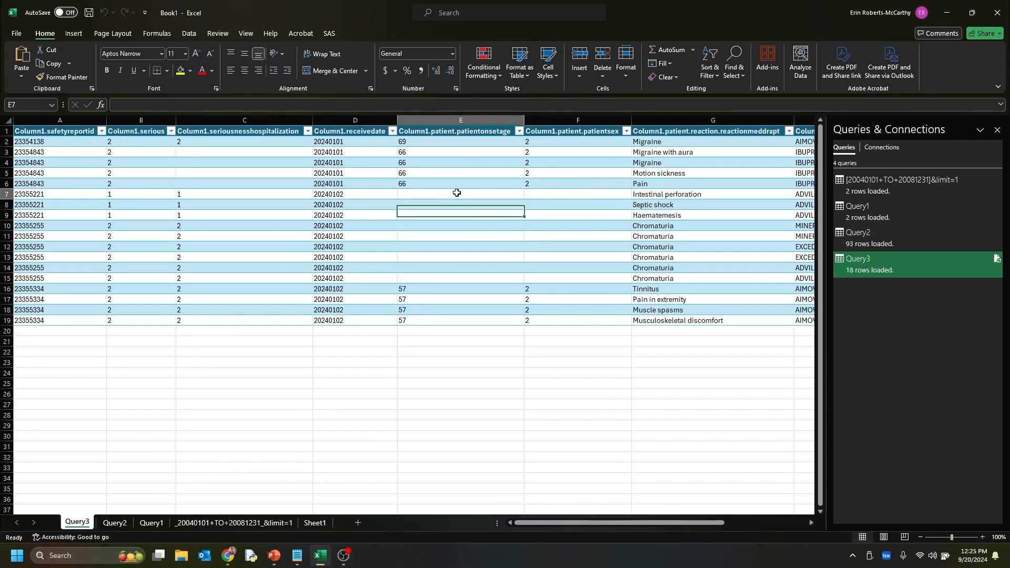
left_click_drag(456, 194, 456, 281)
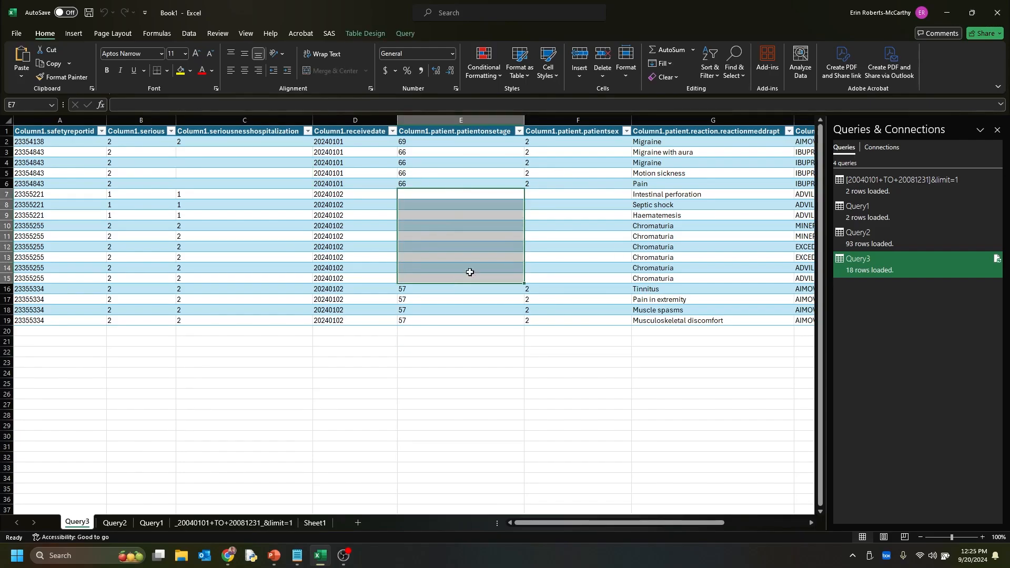
left_click(575, 191)
left_click_drag(575, 189, 574, 276)
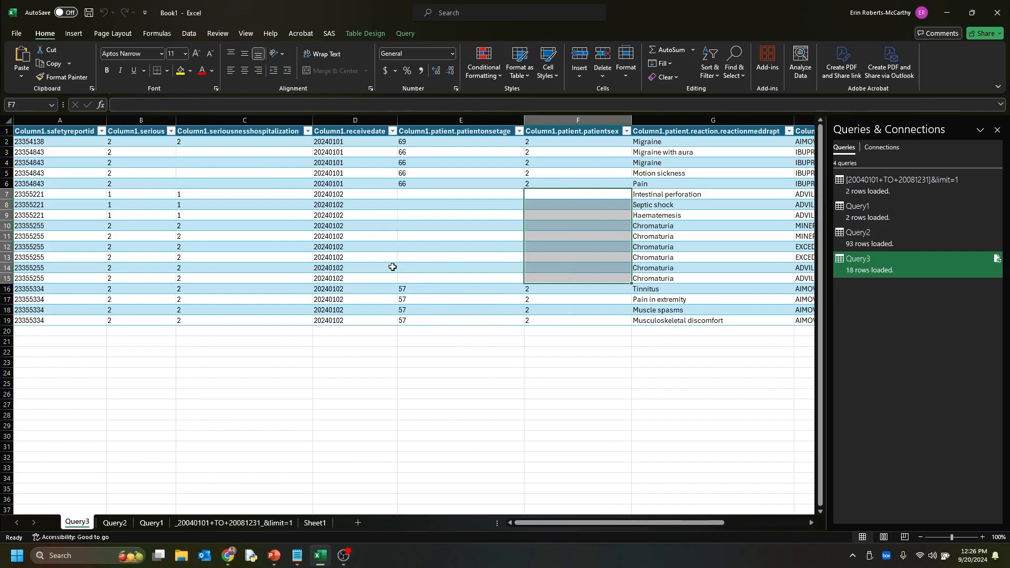
left_click(507, 383)
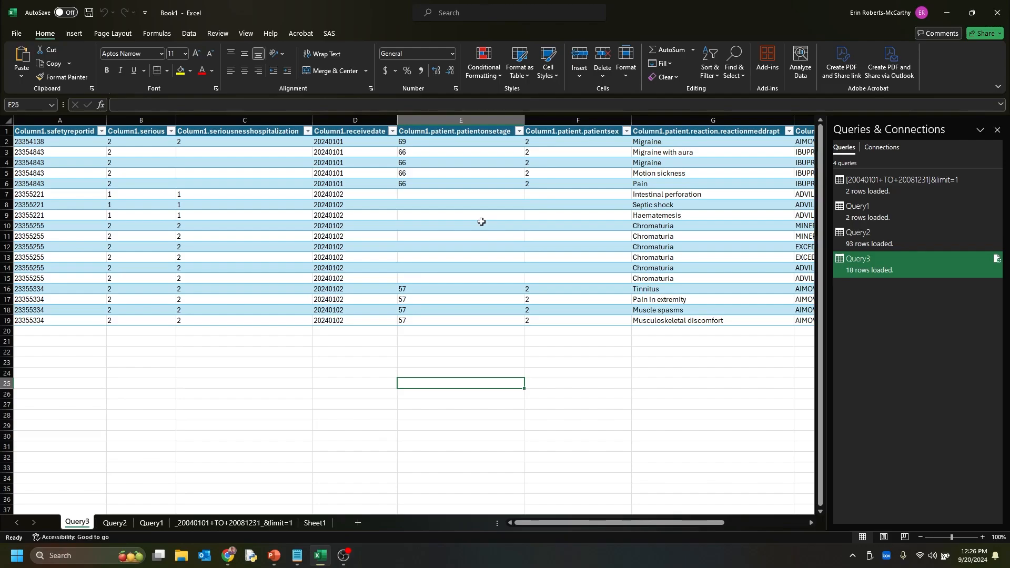
Check the filter values offered for patientonsetage without applying a filter, and review the age and sex cells in E7:F15
left_click(520, 132)
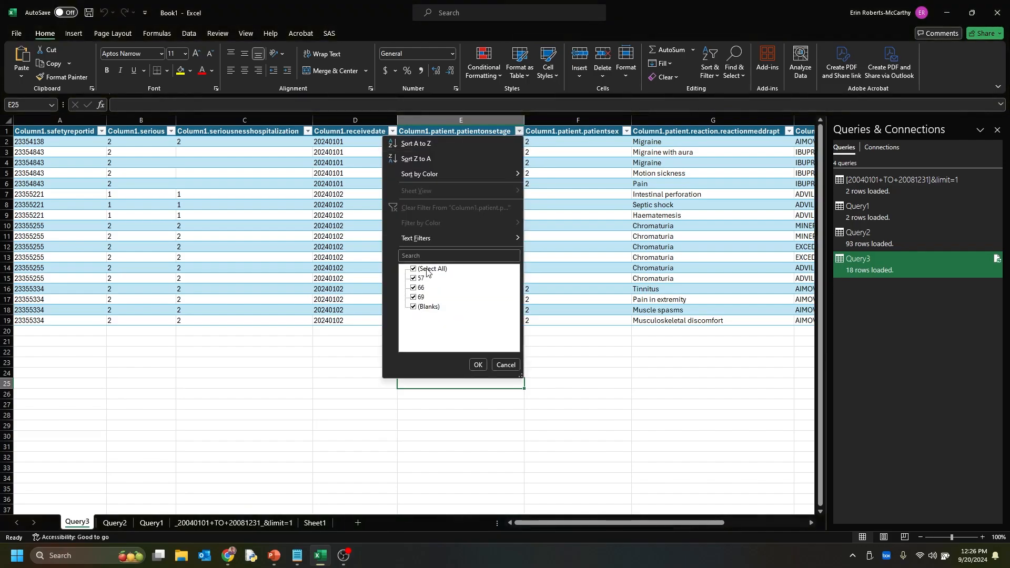
left_click(513, 364)
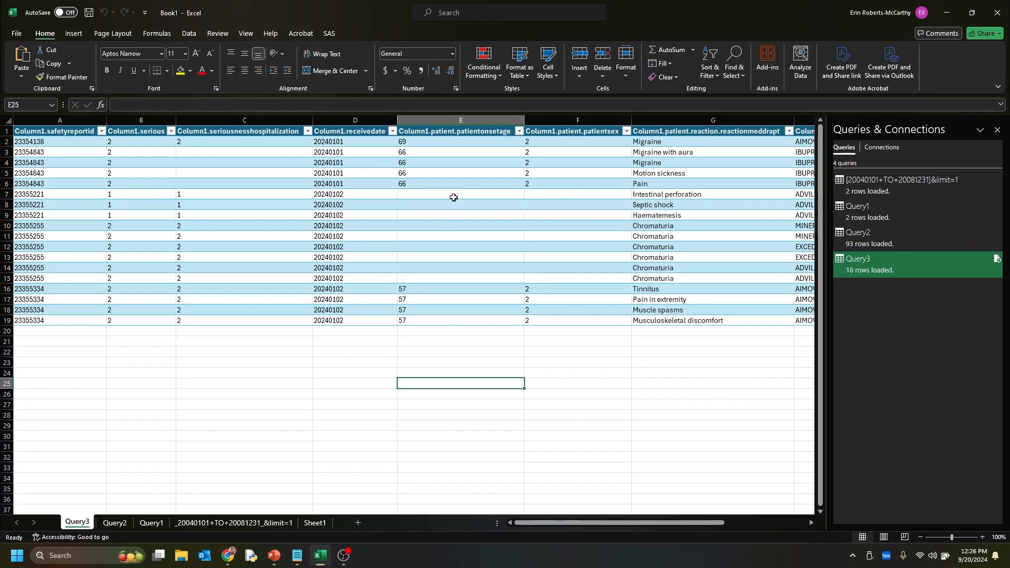
left_click_drag(453, 199, 552, 280)
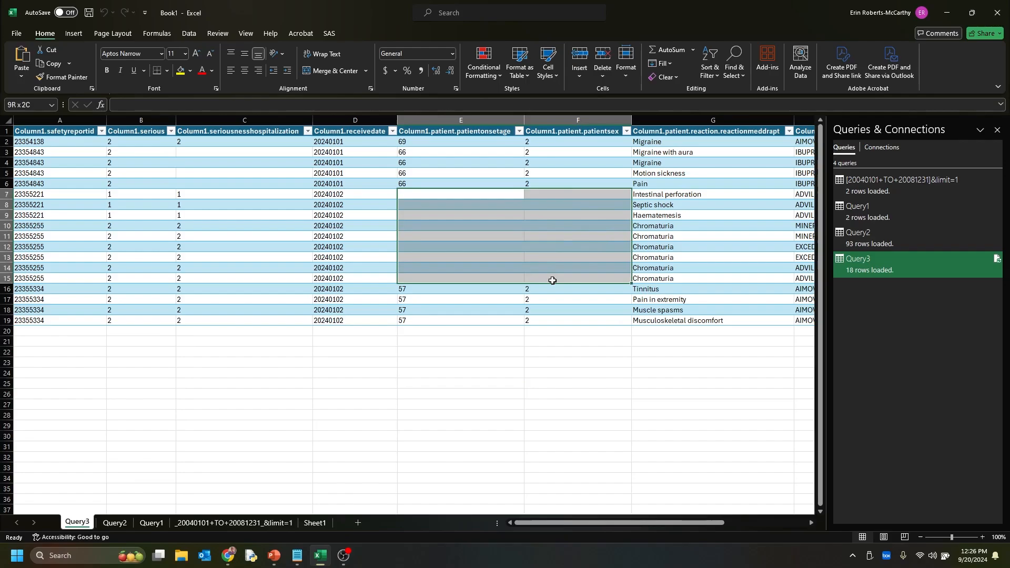
left_click_drag(552, 281, 547, 284)
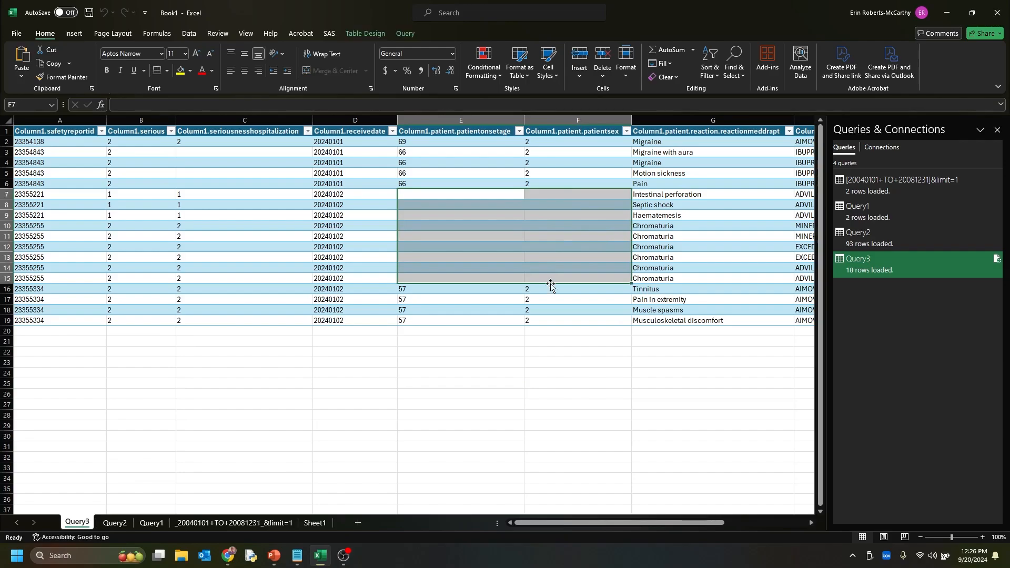
left_click(526, 354)
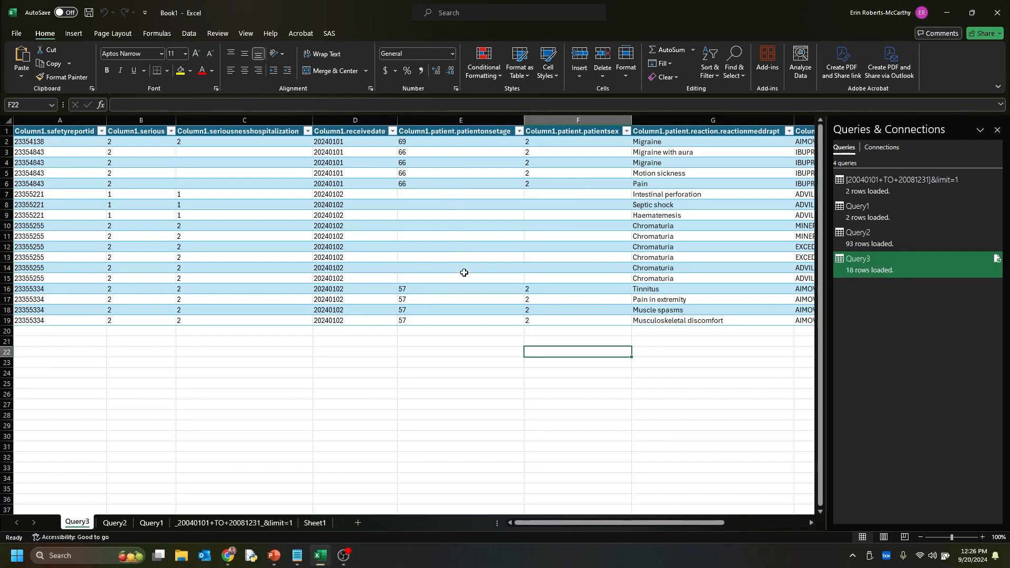
left_click(452, 190)
left_click_drag(452, 190, 457, 280)
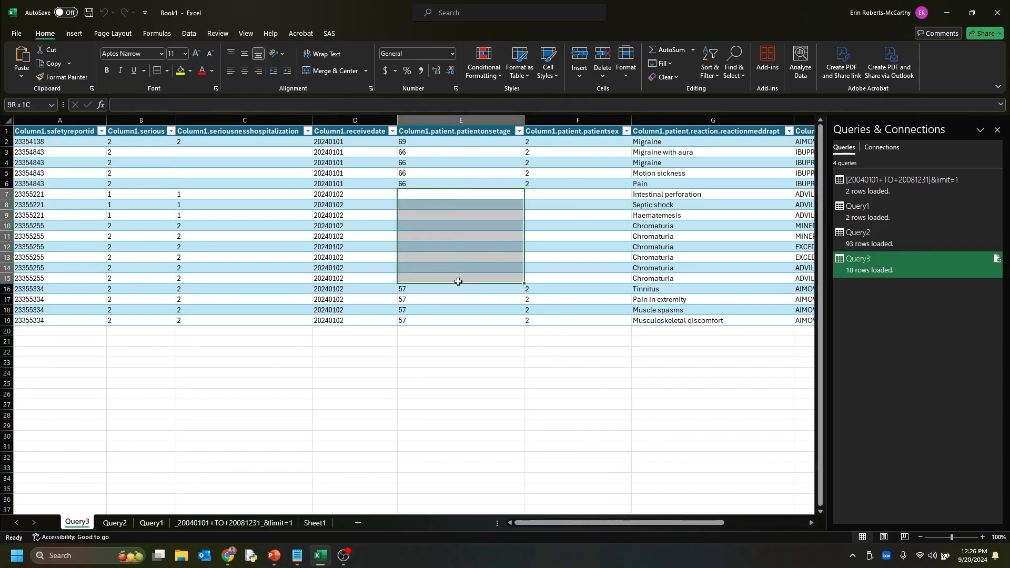
left_click(560, 229)
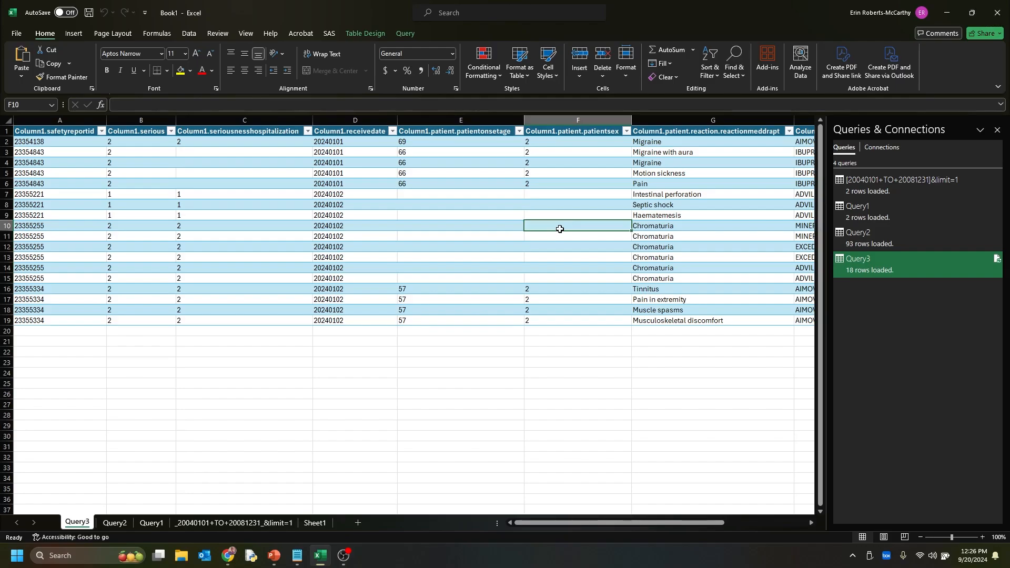
left_click(447, 207)
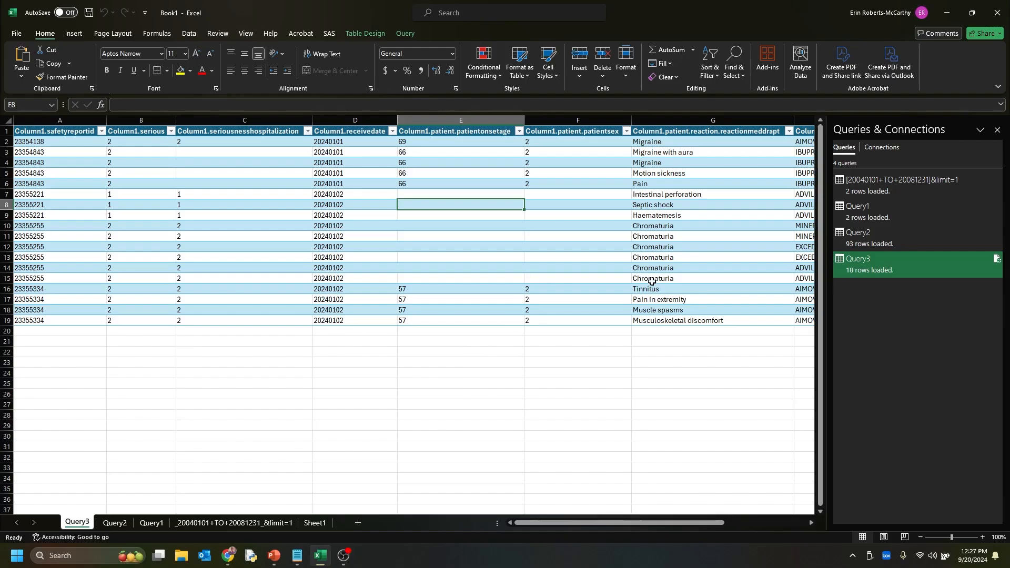
Inspect the medicinalproduct entry in row 8 together with its reactionmeddrapt value on the Query3 sheet
left_click_drag(664, 525, 723, 526)
left_click(645, 204)
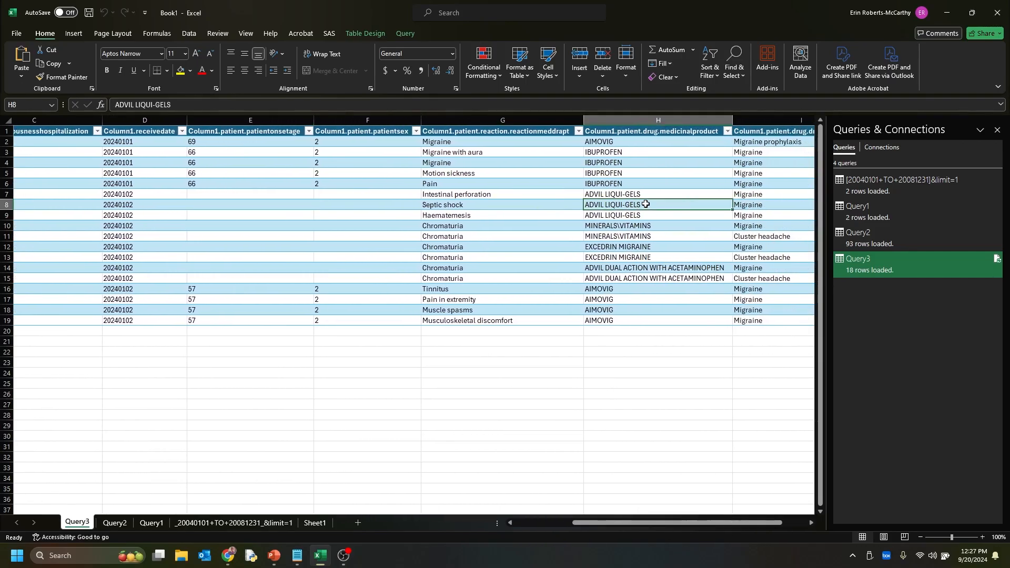
left_click_drag(645, 204, 534, 204)
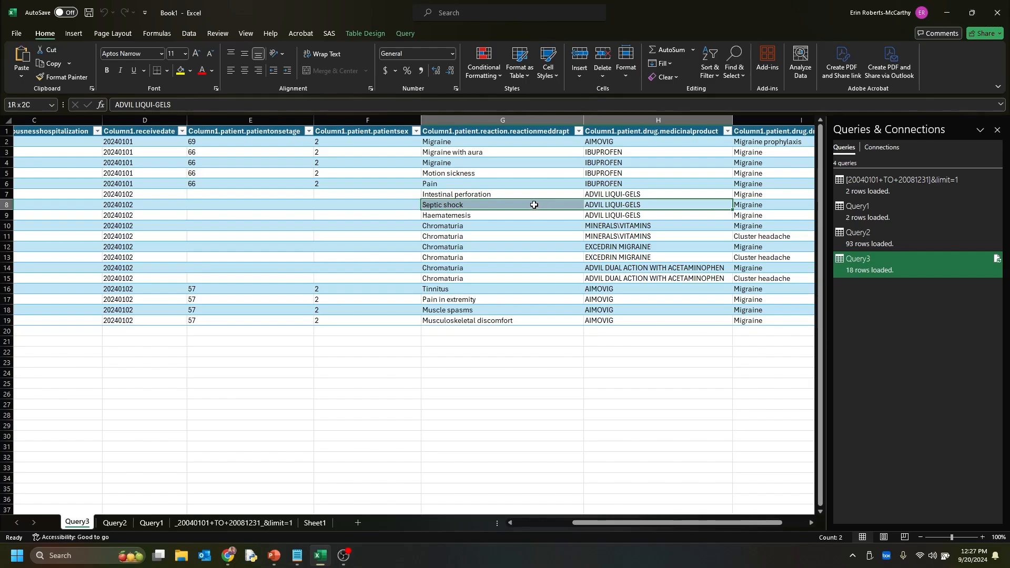
left_click_drag(534, 205, 534, 205)
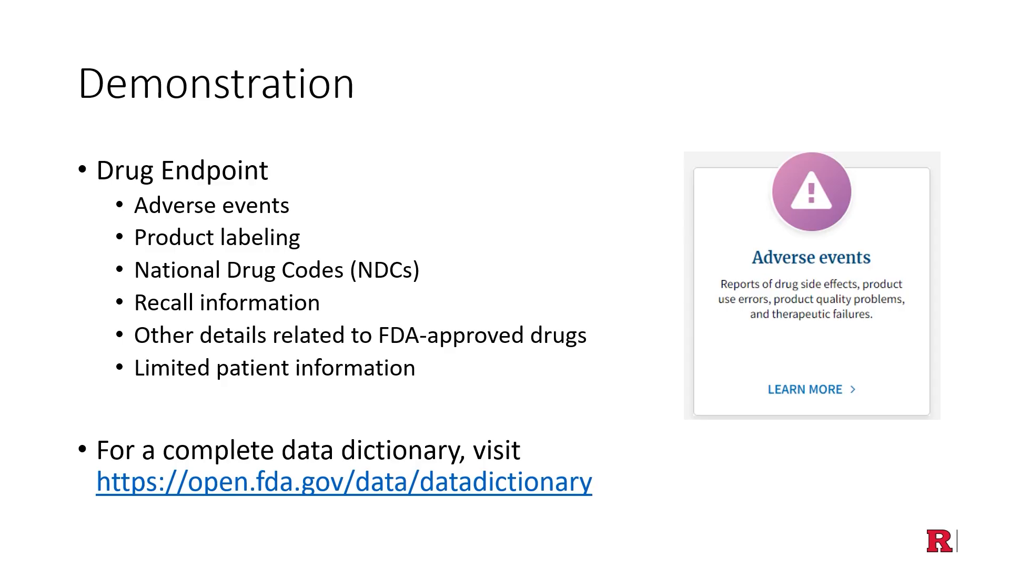
key("Right")
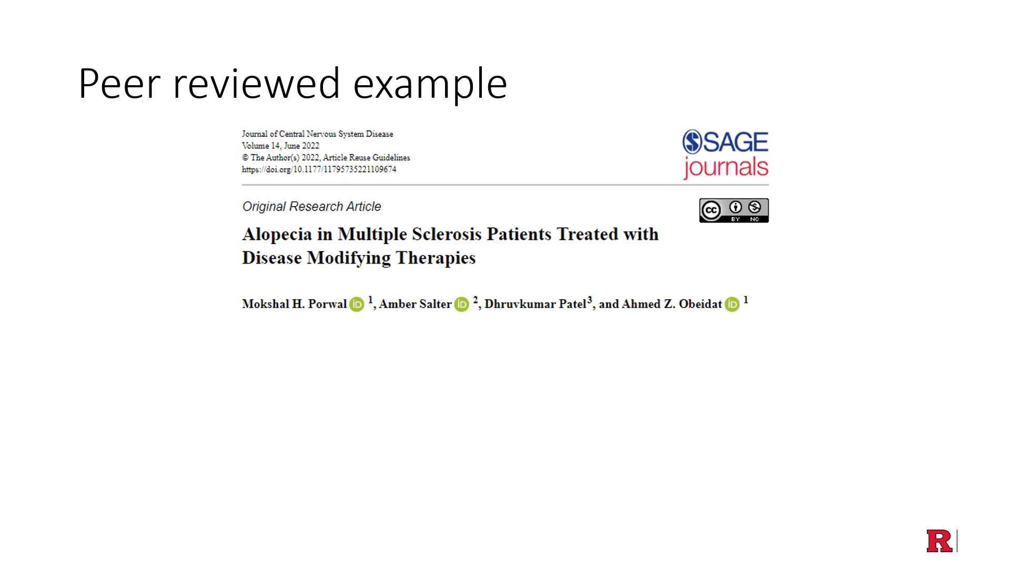
key("Right")
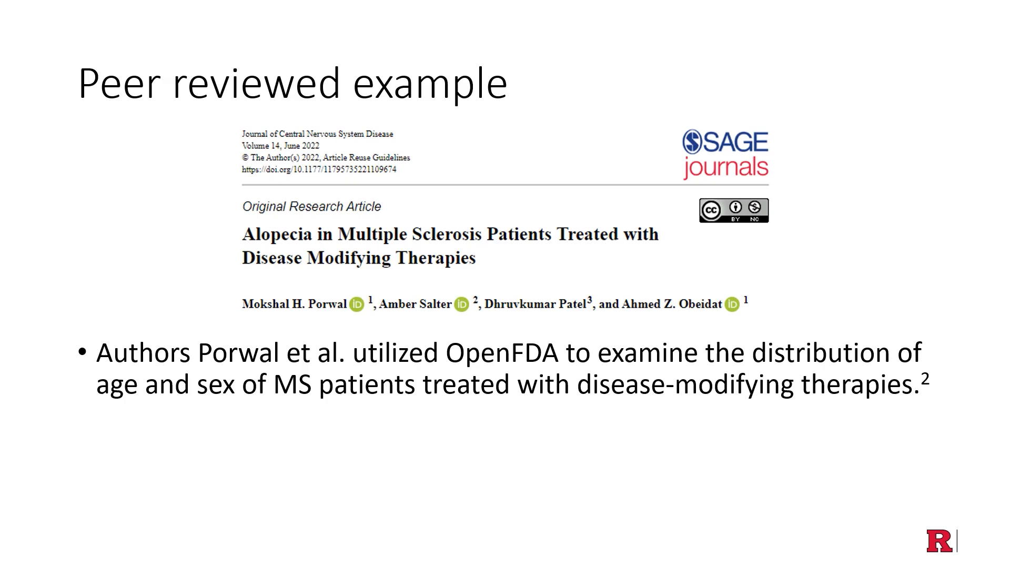
key("Right")
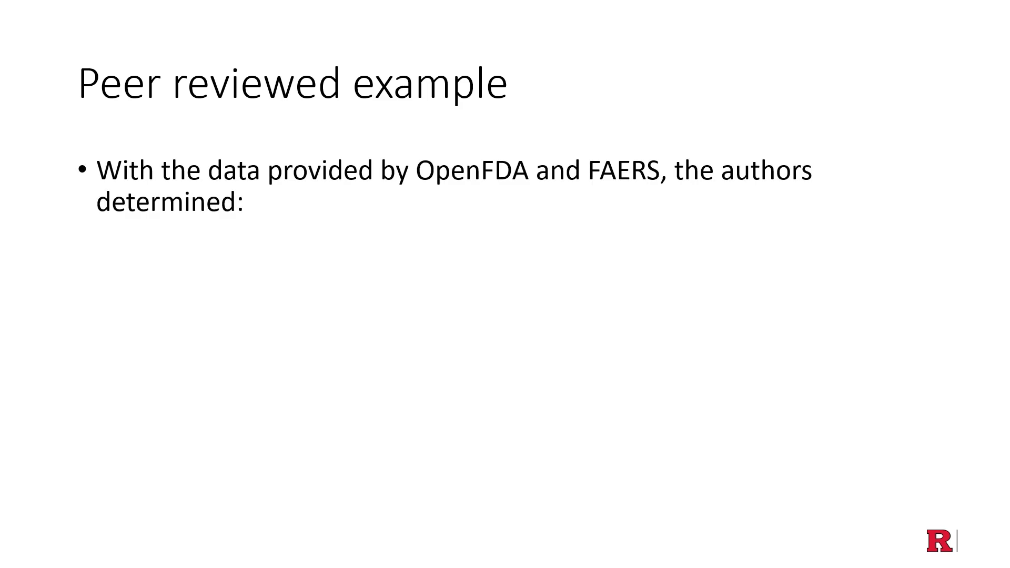